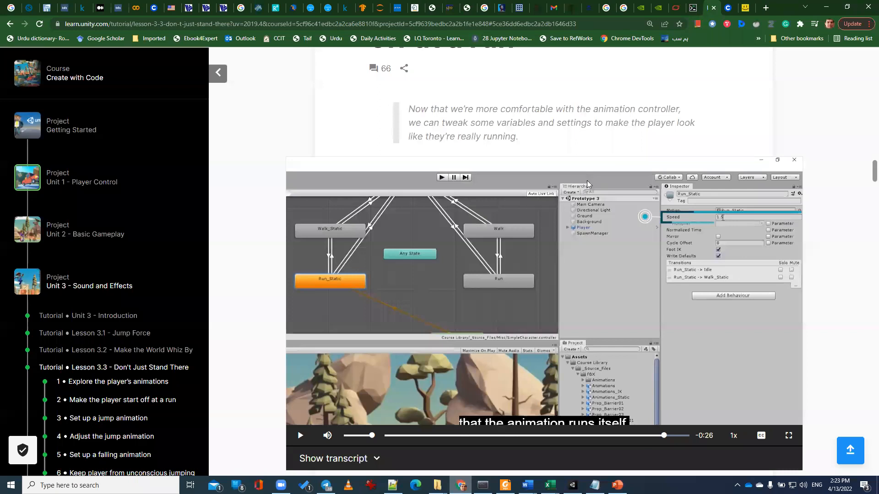
# - Check the start-at-a-run instructions, switch to Unity, and collapse the _Source_Files and Characters folders in the project assets
pyautogui.scroll(-2, 587, 181)
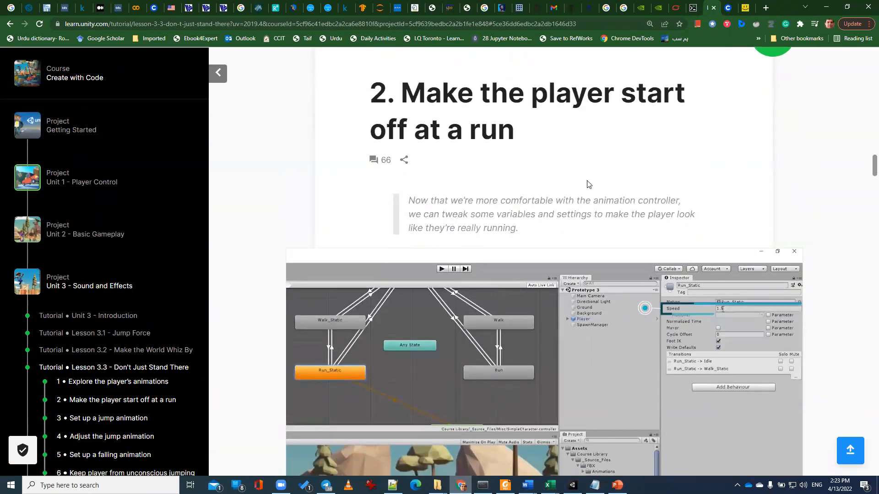
pyautogui.scroll(-4, 588, 181)
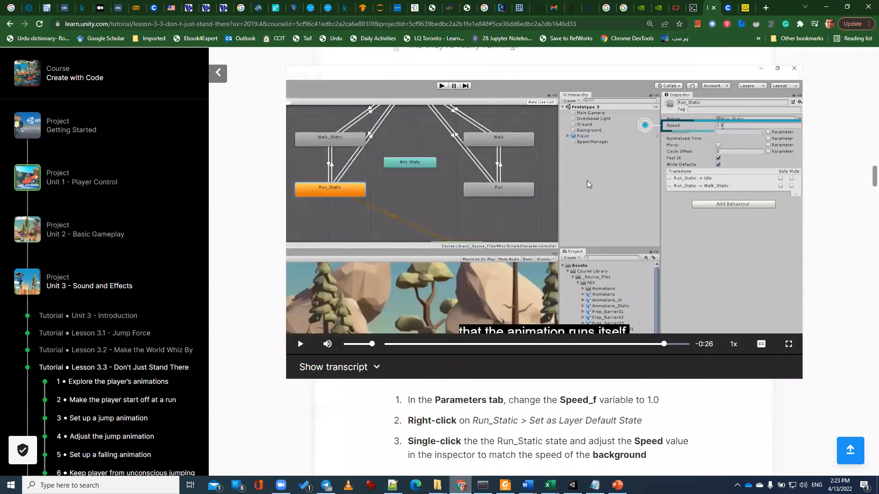
pyautogui.hotkey('alt', 'Tab')
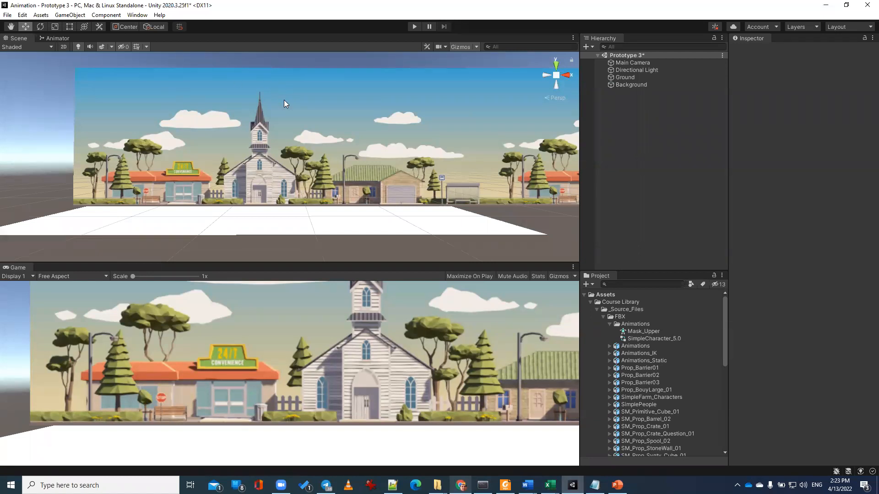
pyautogui.click(596, 310)
pyautogui.click(598, 317)
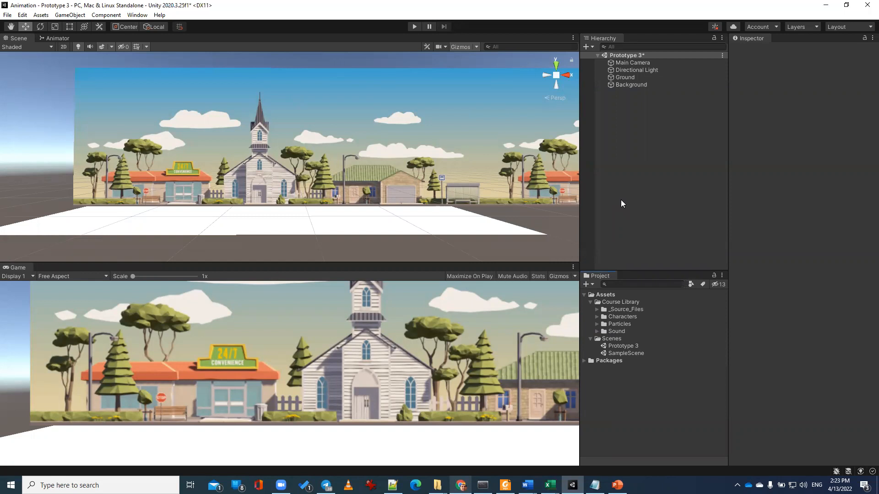
# - Try to import "Create with Code | Prototype 3 - Run and Jump" from My Assets through Package Manager, installing its dependencies
pyautogui.click(132, 17)
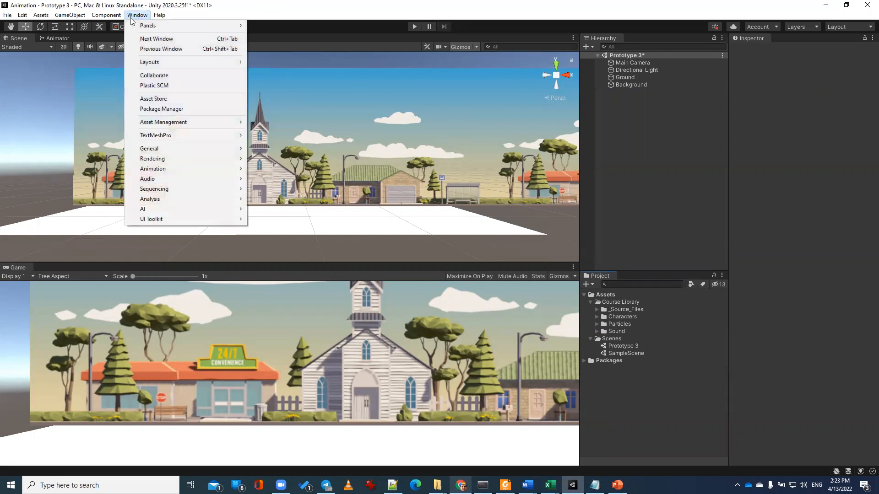
pyautogui.click(161, 111)
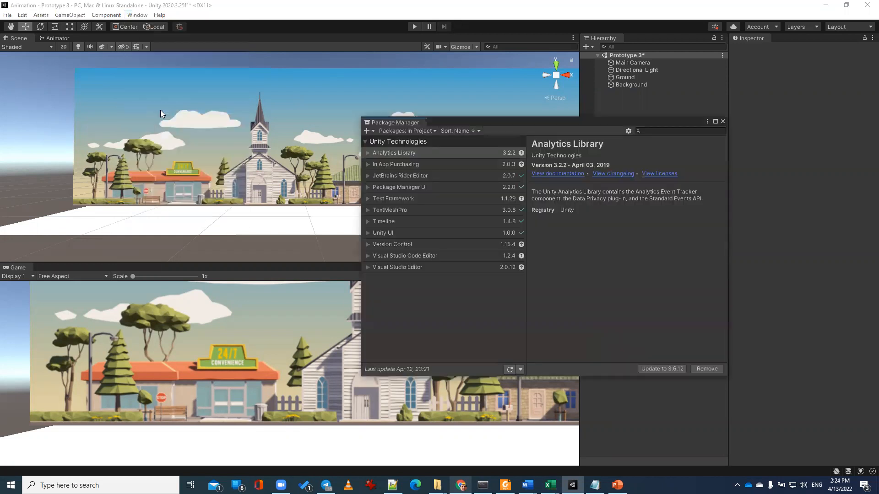
pyautogui.click(432, 131)
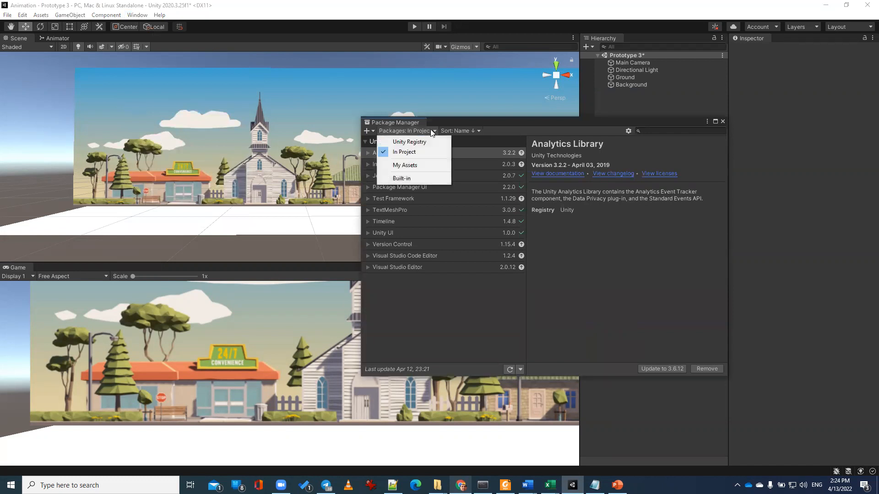
pyautogui.click(417, 165)
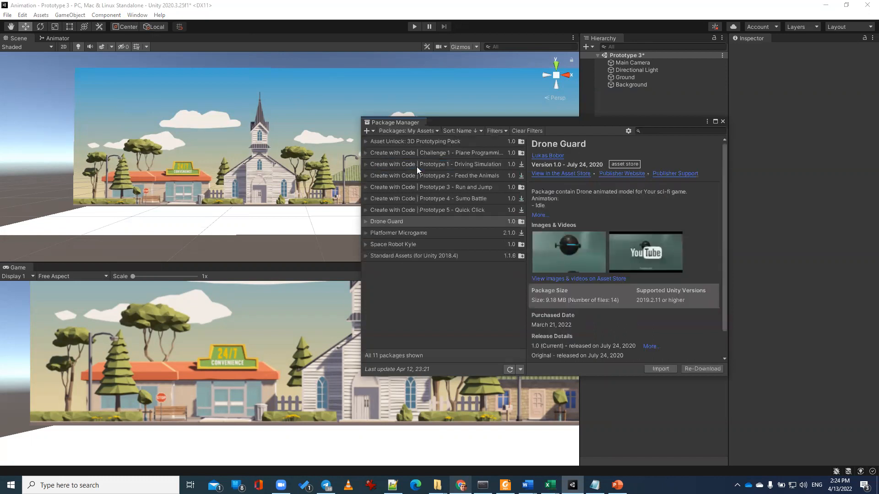
pyautogui.click(483, 188)
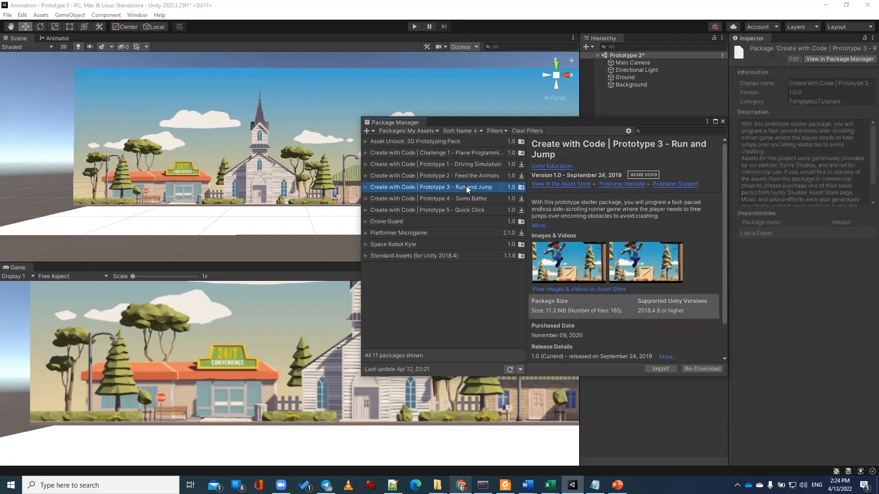
pyautogui.click(658, 369)
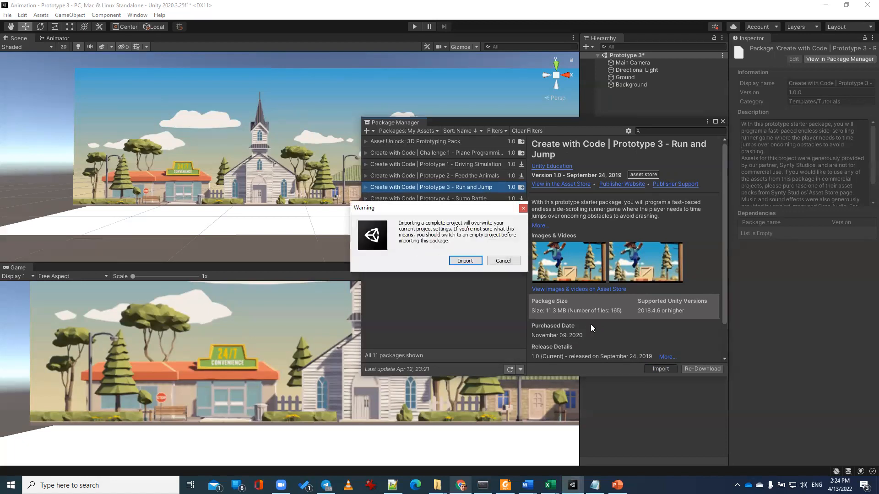
pyautogui.click(469, 261)
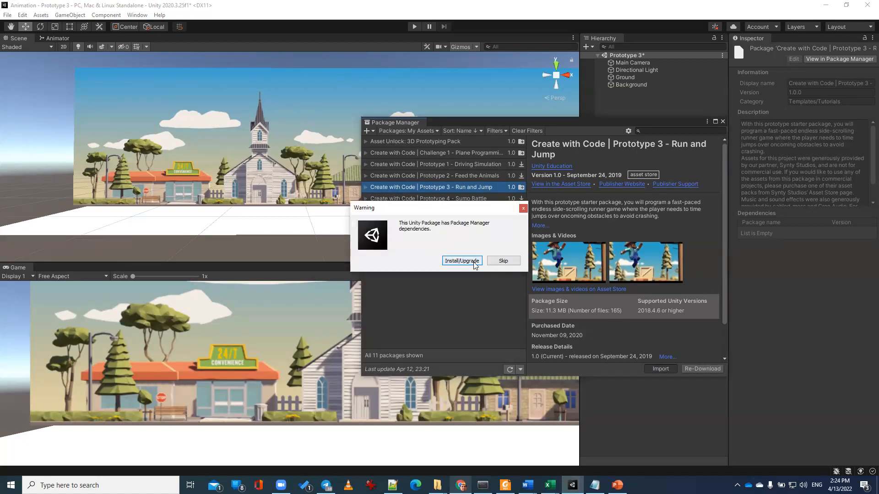
pyautogui.click(474, 263)
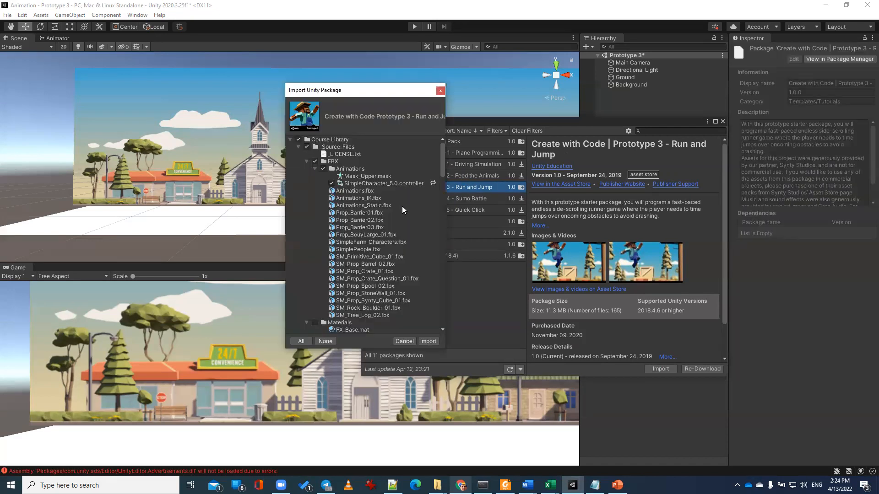
# - Switch to Unity Learn in the browser and examine the Lesson 3.1 - Jump Force page for the Prototype 3 starter files
pyautogui.hotkey('alt', 'Tab')
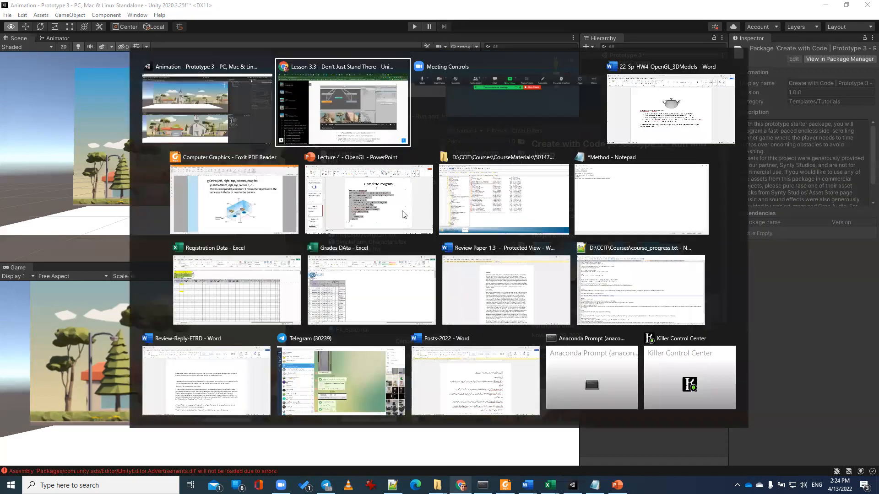
pyautogui.scroll(15, 495, 258)
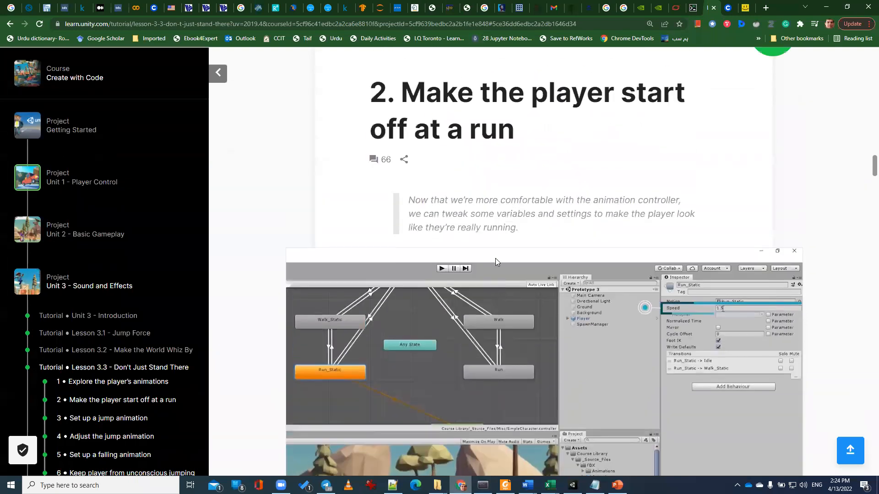
pyautogui.scroll(15, 495, 259)
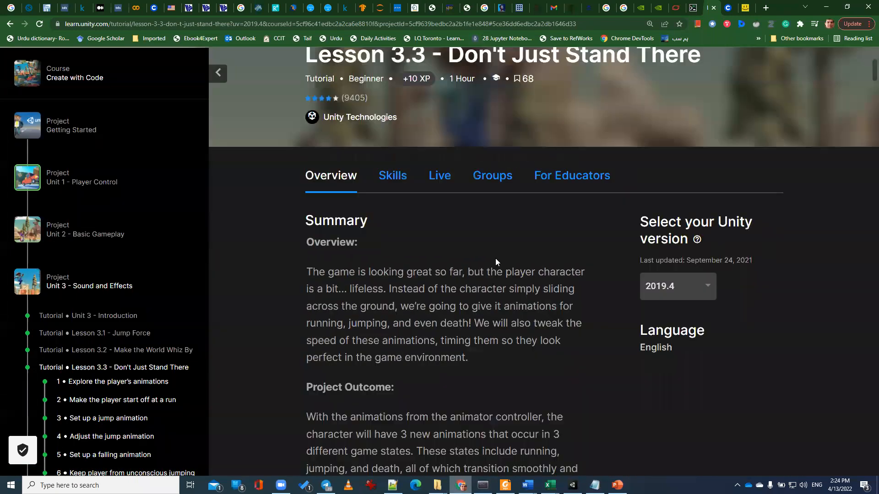
pyautogui.scroll(-5, 495, 259)
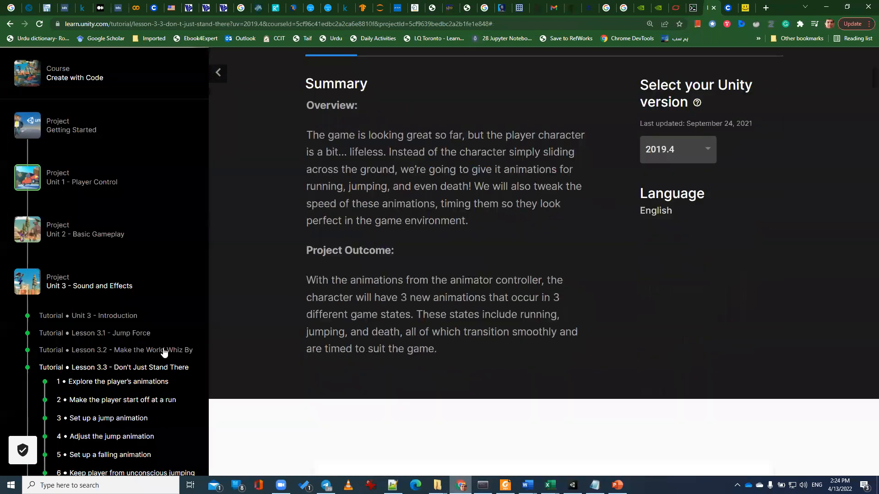
pyautogui.click(112, 334)
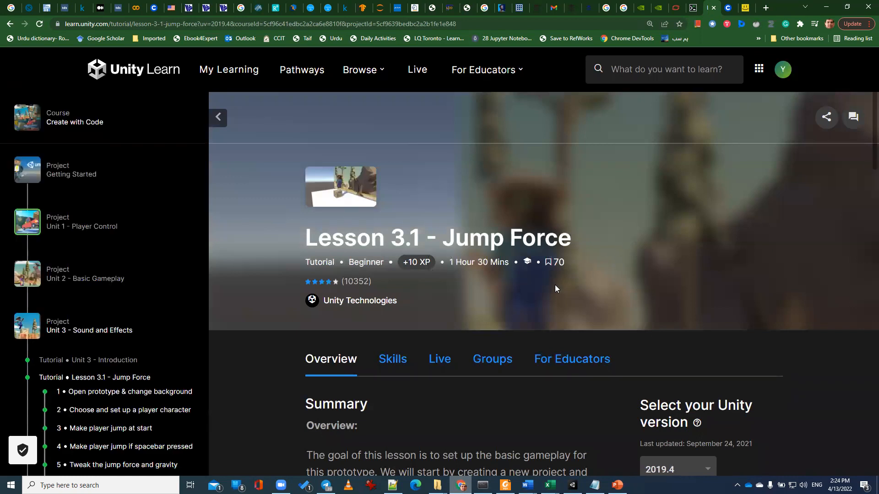
pyautogui.scroll(-10, 574, 275)
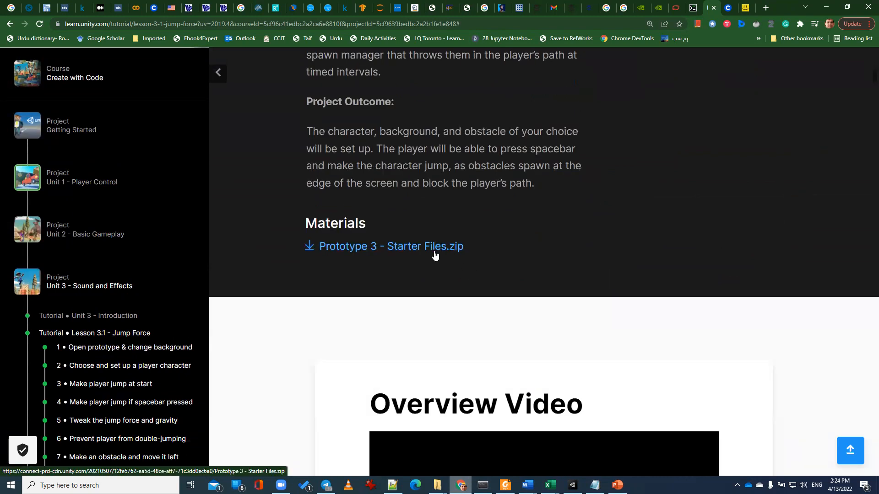
pyautogui.scroll(3, 434, 251)
pyautogui.scroll(-3, 410, 280)
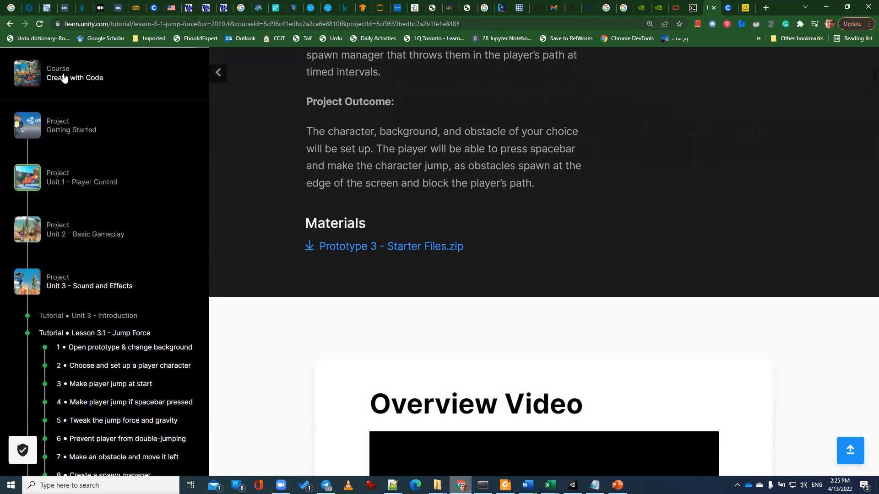
# - Return to Unity, look through the package contents listed for import, cancel the import and close Package Manager
pyautogui.hotkey('alt', 'Tab')
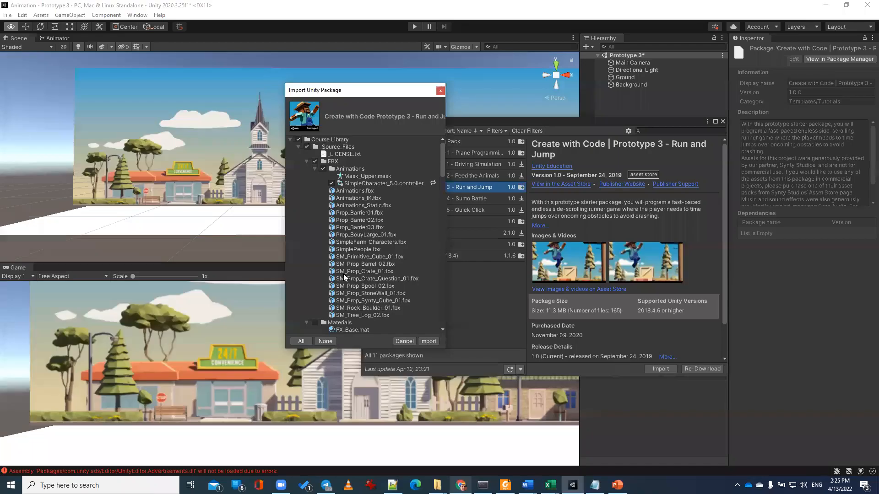
pyautogui.scroll(-5, 360, 244)
pyautogui.scroll(-15, 361, 245)
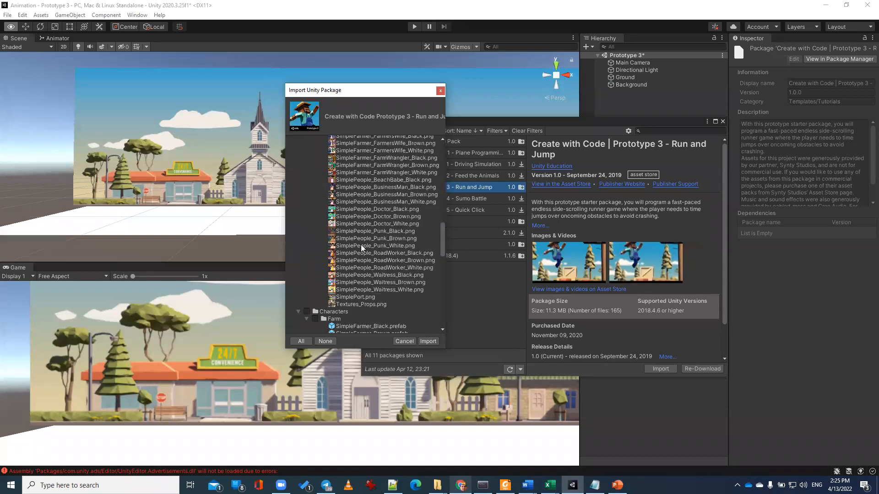
pyautogui.scroll(5, 360, 245)
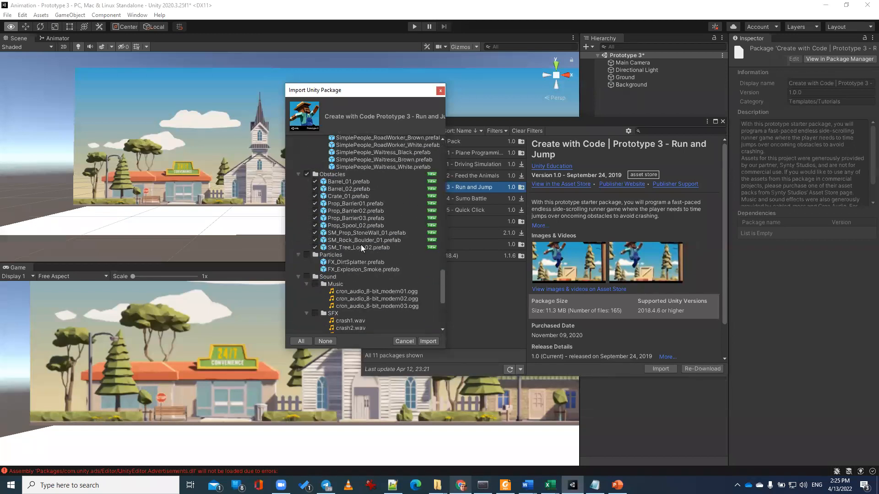
pyautogui.scroll(15, 361, 246)
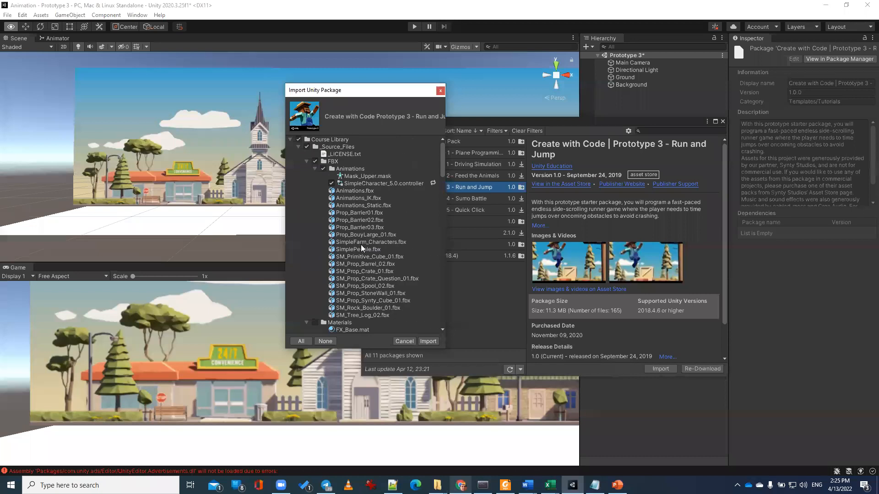
pyautogui.click(403, 341)
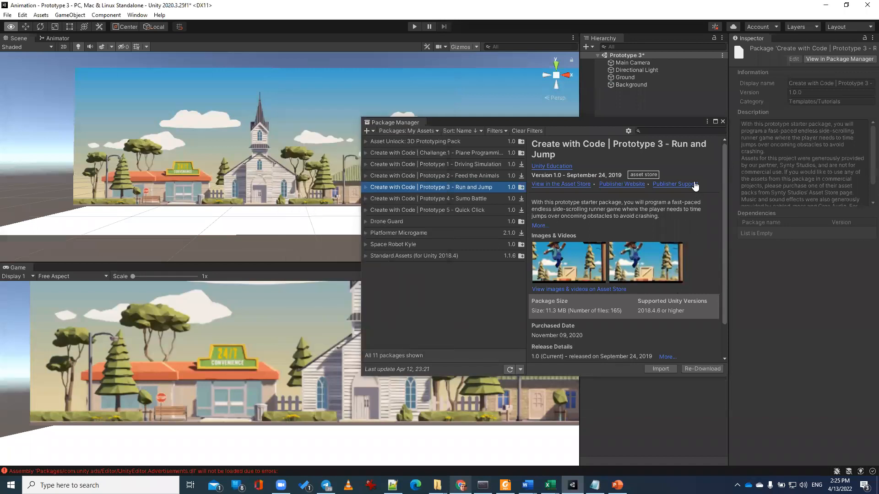
pyautogui.click(723, 121)
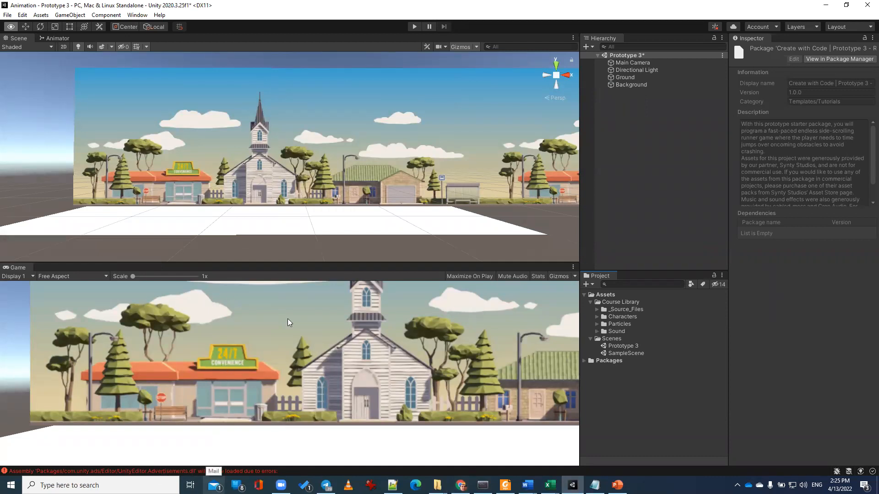
# - Remove the Ads package from the packages in the project, using Package Manager, and close it
pyautogui.click(140, 15)
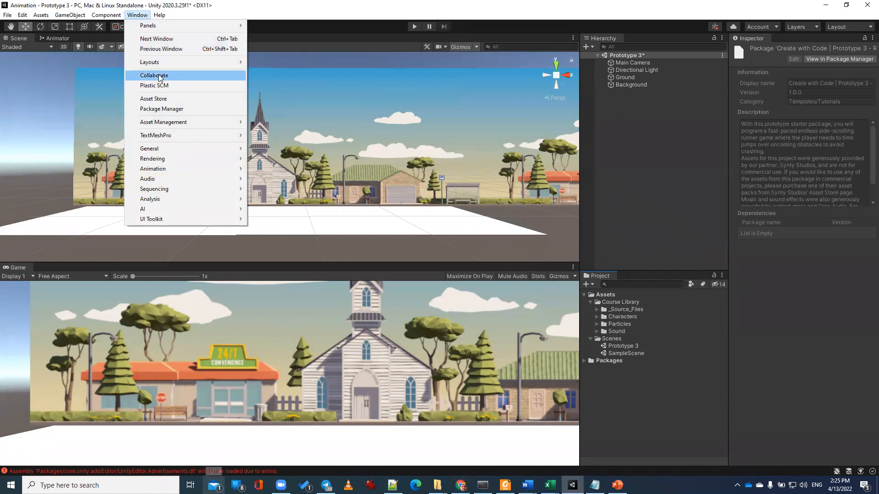
pyautogui.click(159, 108)
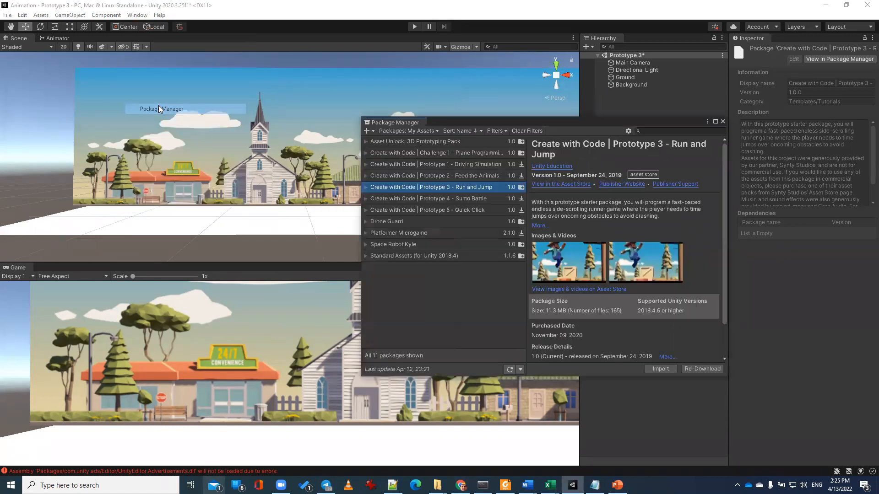
pyautogui.click(398, 130)
pyautogui.click(402, 151)
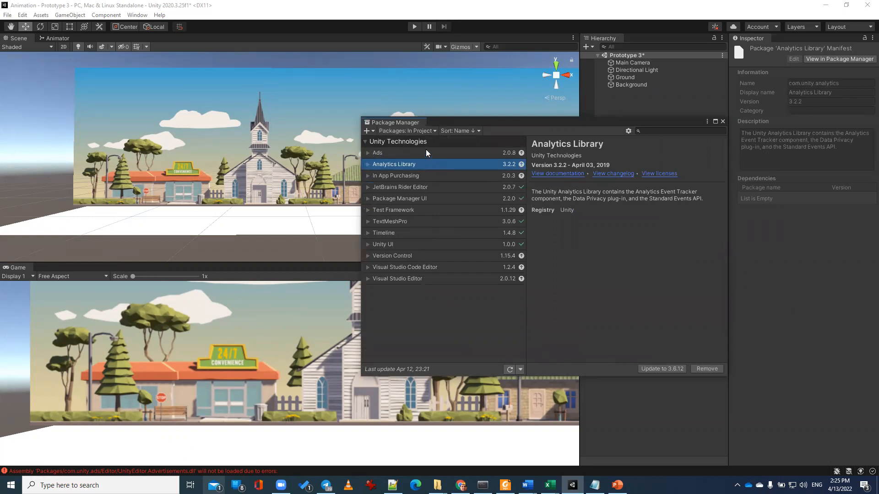
pyautogui.click(483, 153)
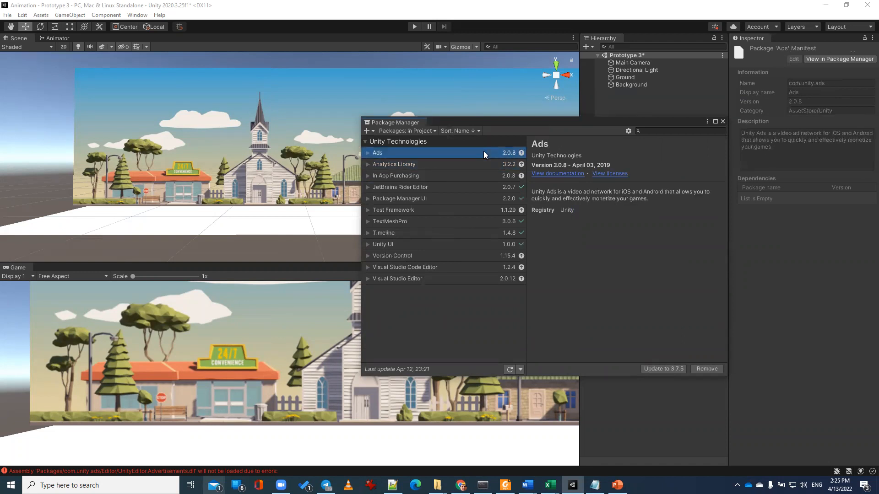
pyautogui.click(705, 368)
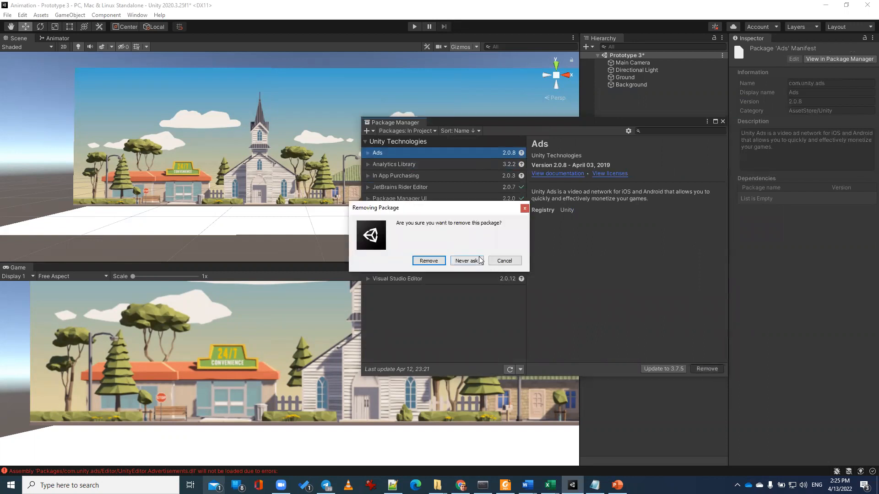
pyautogui.click(428, 261)
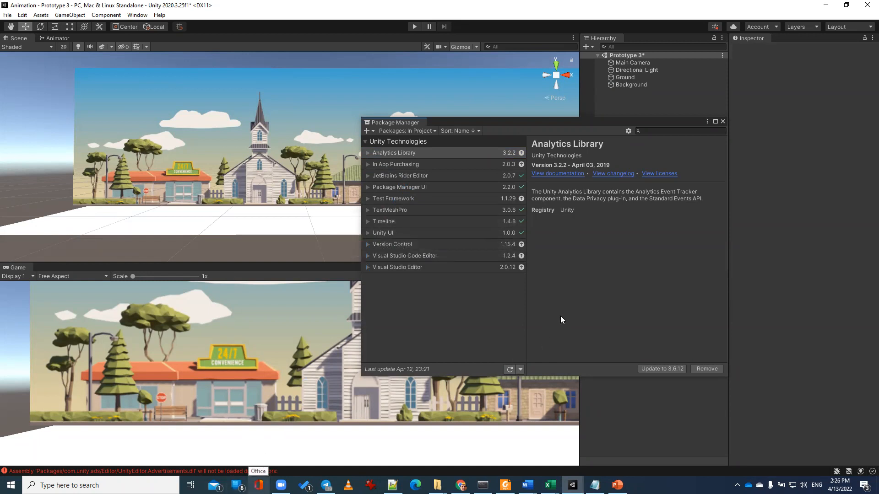
pyautogui.click(723, 122)
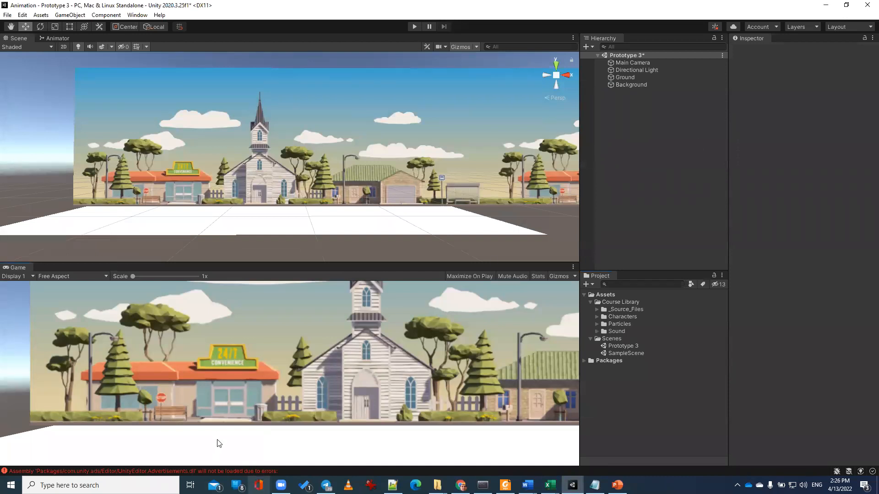
# - Examine the full assembly loading error in the Console and close it
pyautogui.click(236, 472)
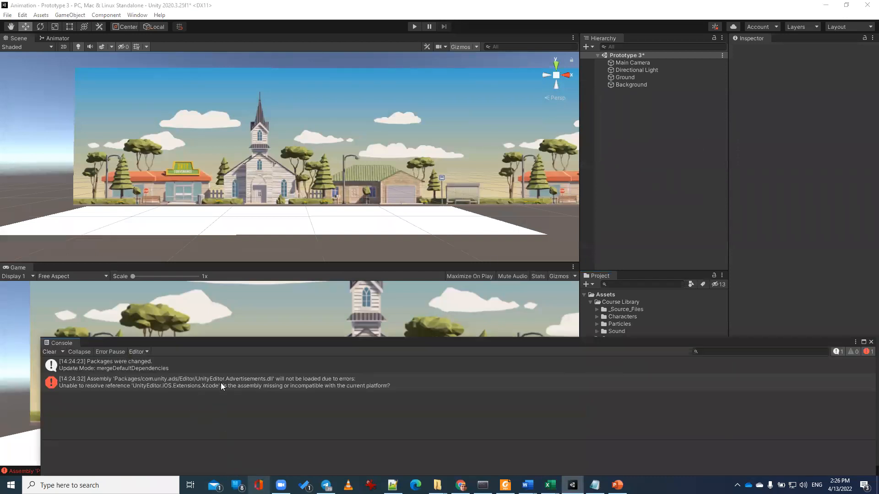
pyautogui.click(871, 342)
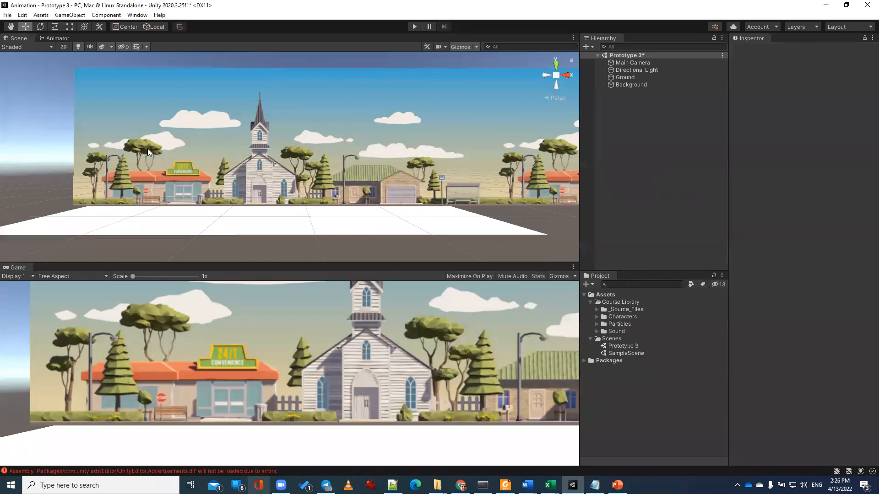
# - Try to build and run the project, read the full build errors in the Console and close it
pyautogui.click(7, 15)
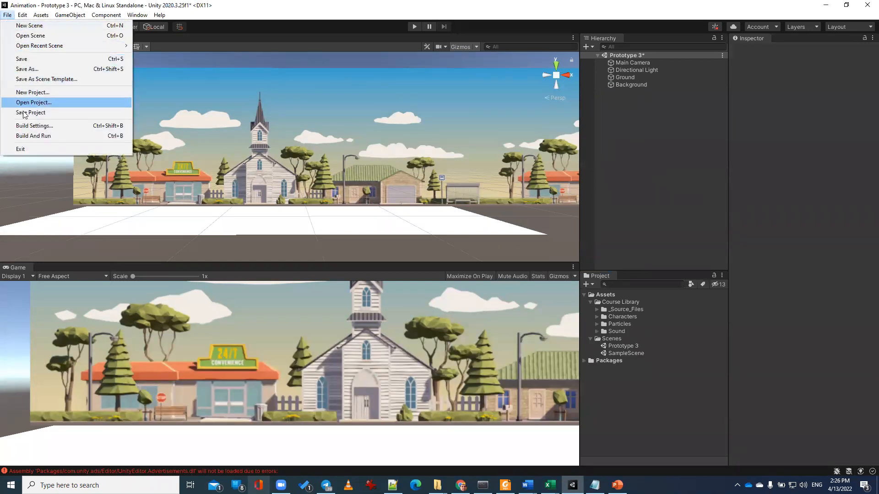
pyautogui.click(31, 135)
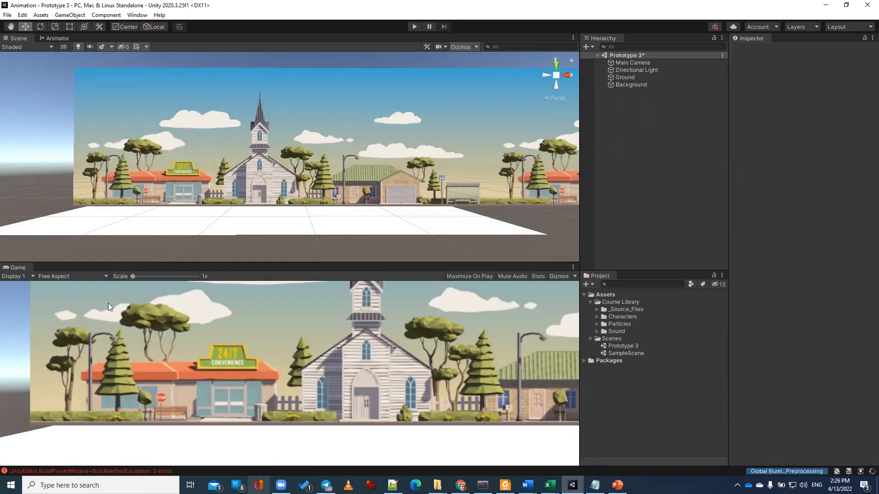
pyautogui.click(108, 472)
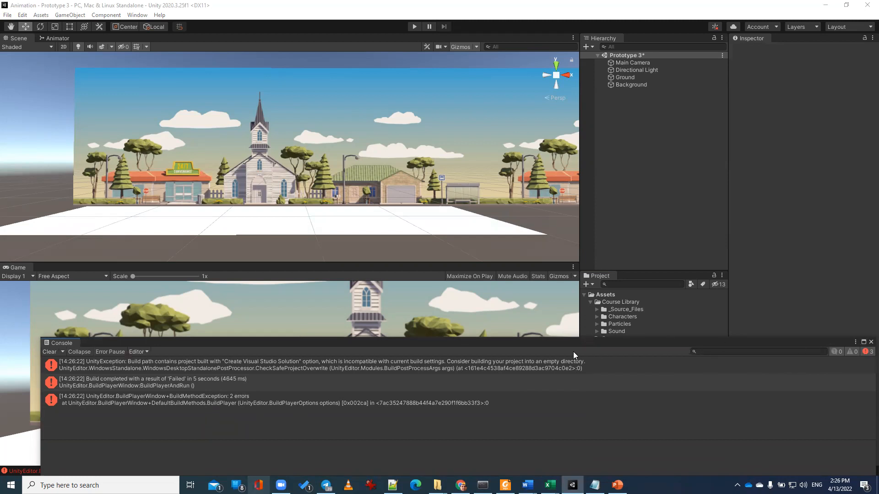
pyautogui.click(871, 342)
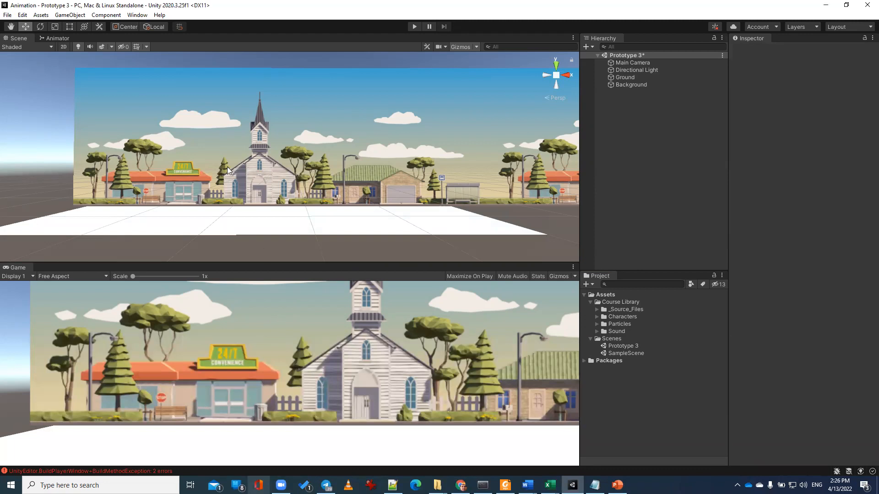
# - Examine the details and package size of Create with Code | Prototype 3 - Run and Jump under My Assets in Package Manager, and close it
pyautogui.click(137, 15)
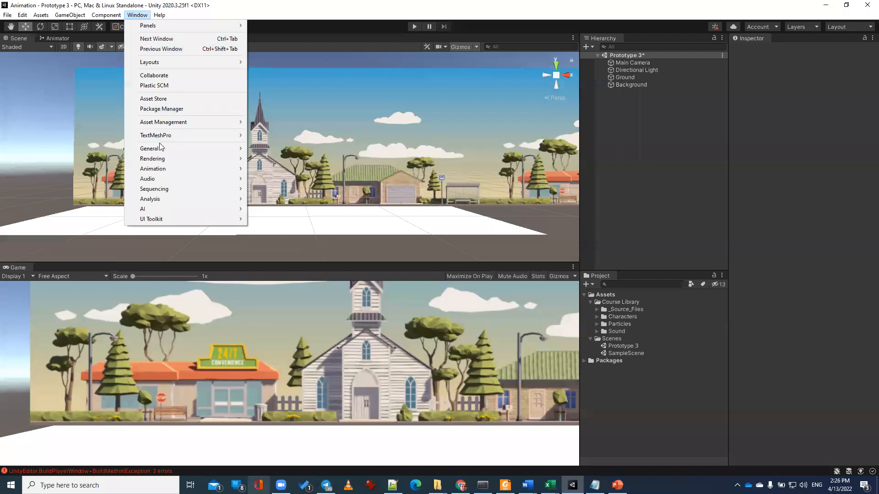
pyautogui.click(161, 108)
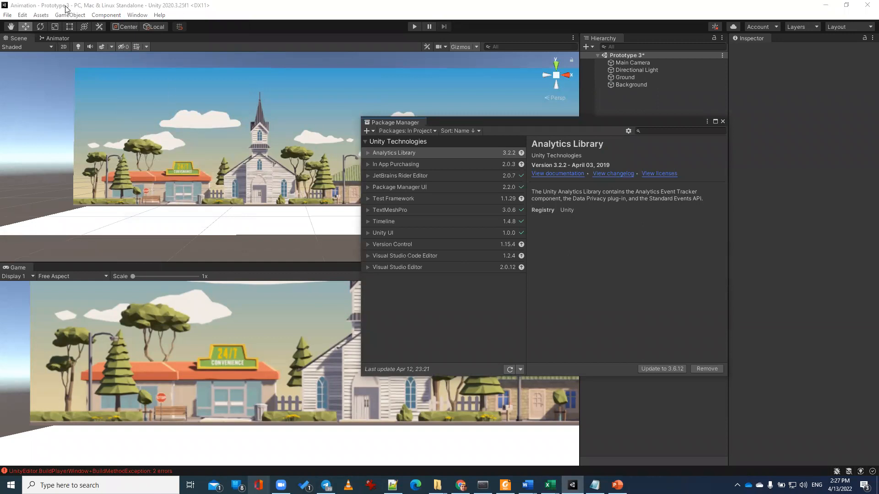
pyautogui.click(415, 132)
pyautogui.click(413, 166)
pyautogui.click(421, 185)
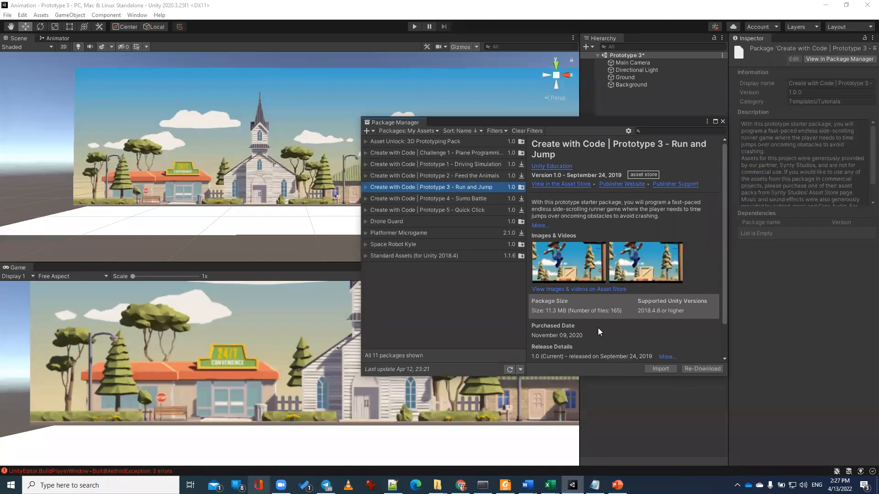
pyautogui.moveTo(684, 311); pyautogui.dragTo(658, 310)
pyautogui.click(649, 311)
pyautogui.moveTo(684, 311); pyautogui.dragTo(637, 311)
pyautogui.click(723, 122)
# - Test-run the scene, stop it and select the Prototype 3 scene asset in the Scenes folder
pyautogui.click(419, 29)
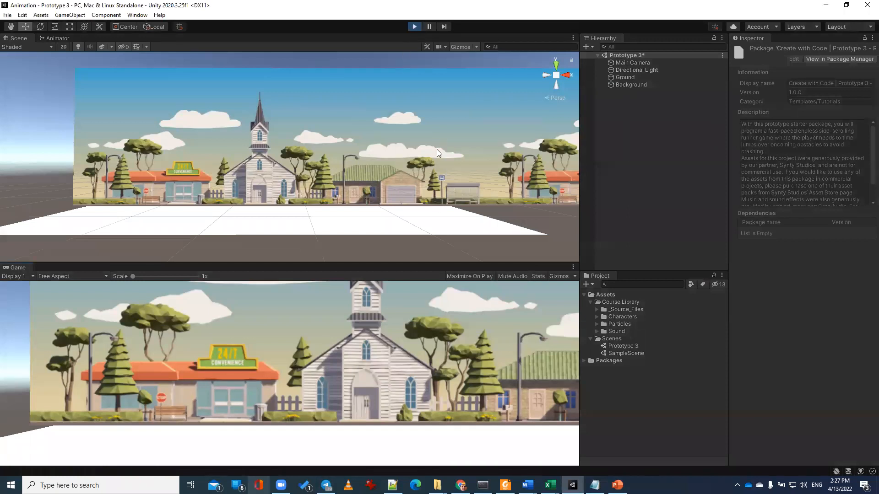
pyautogui.click(414, 28)
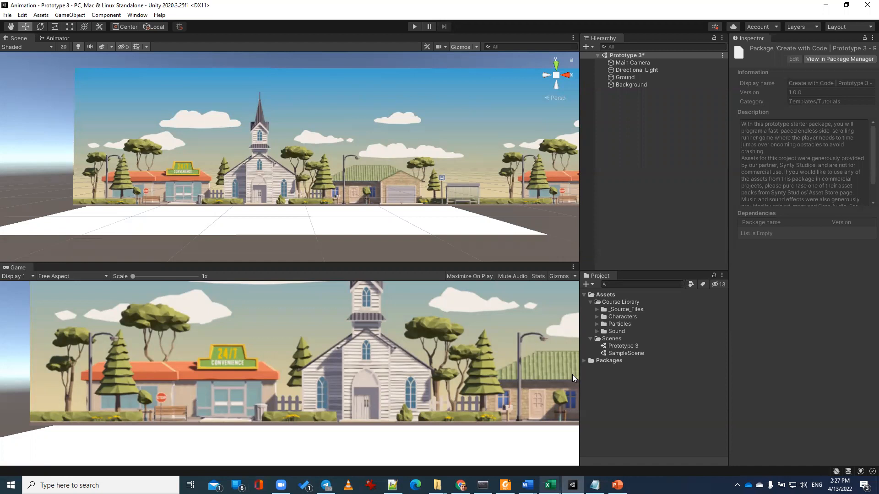
pyautogui.click(619, 346)
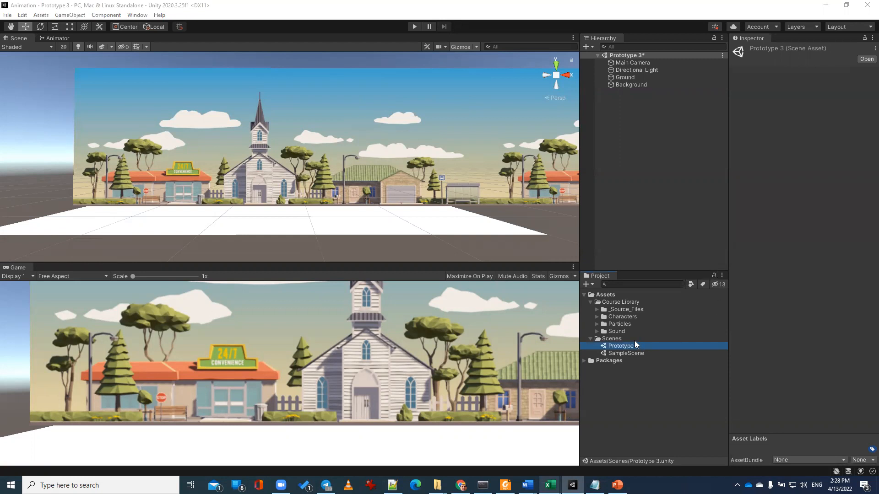
# - Preview several Town character prefabs and add SimplePeople_RoadWorker_Brown to the Prototype 3 scene
pyautogui.click(594, 316)
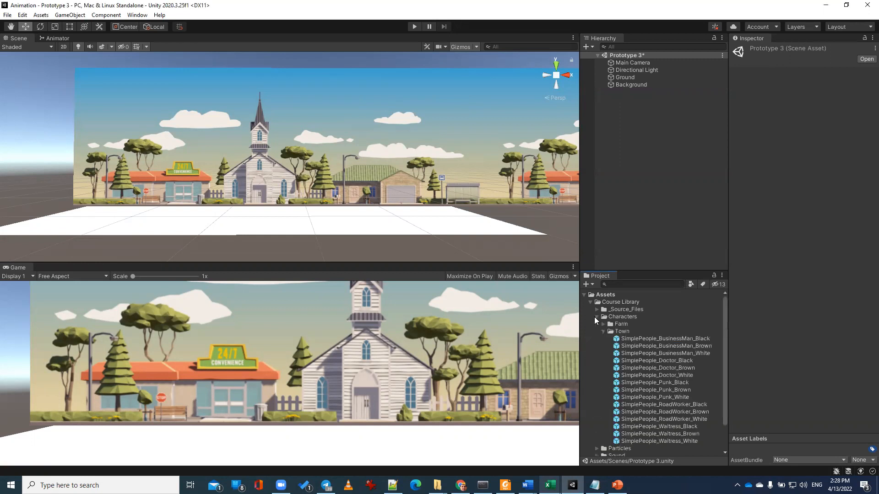
pyautogui.click(640, 339)
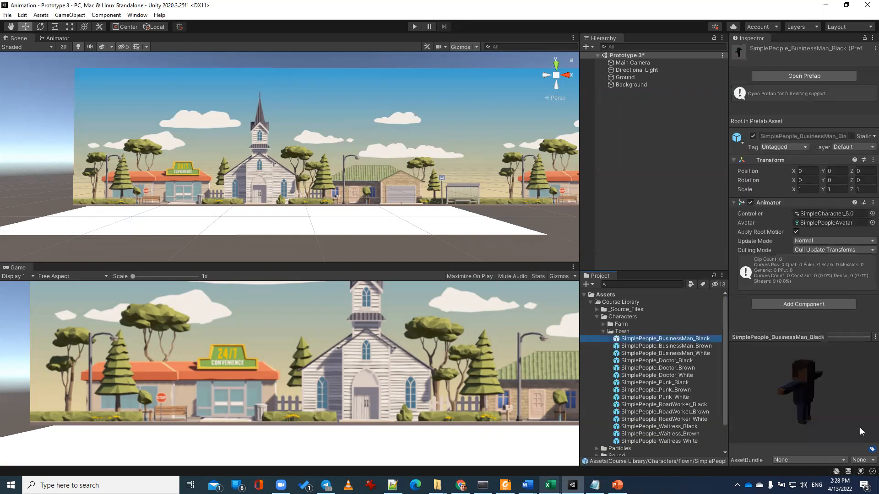
pyautogui.click(688, 346)
pyautogui.click(682, 353)
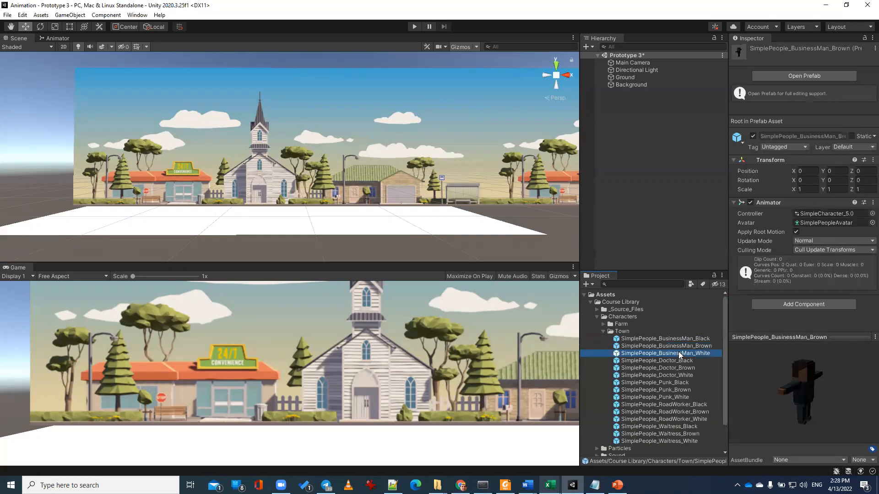
pyautogui.click(677, 384)
pyautogui.click(678, 391)
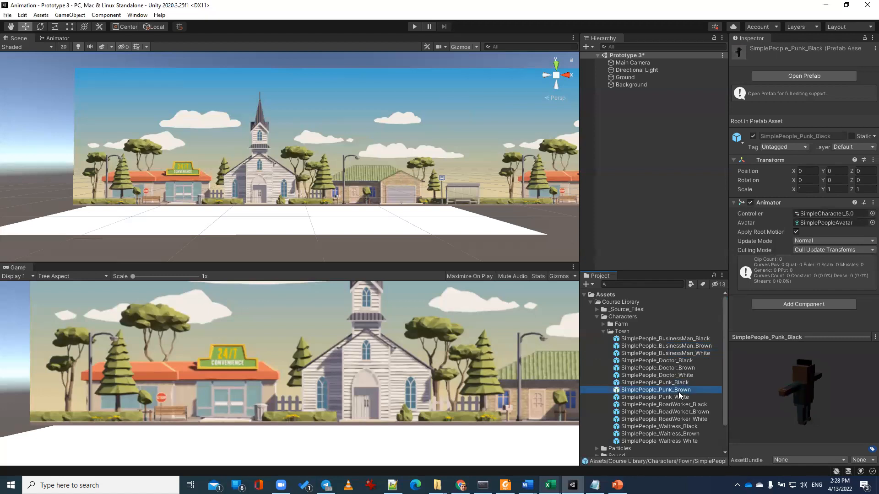
pyautogui.click(679, 399)
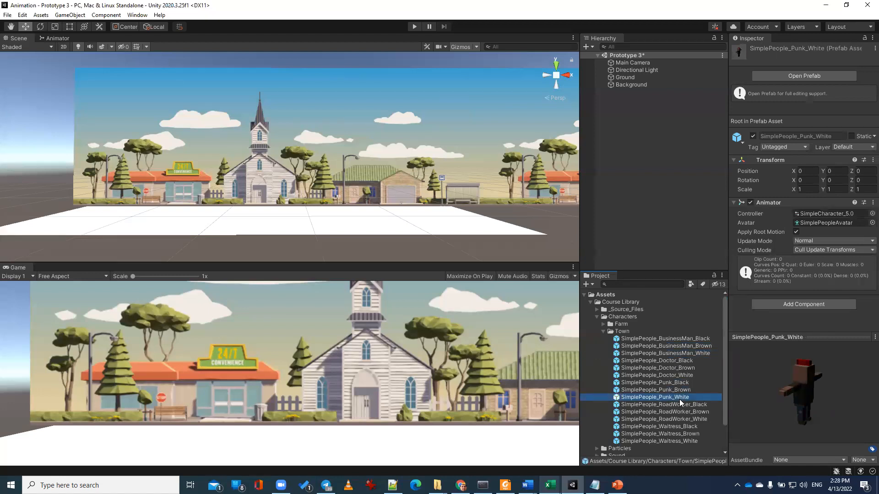
pyautogui.click(680, 406)
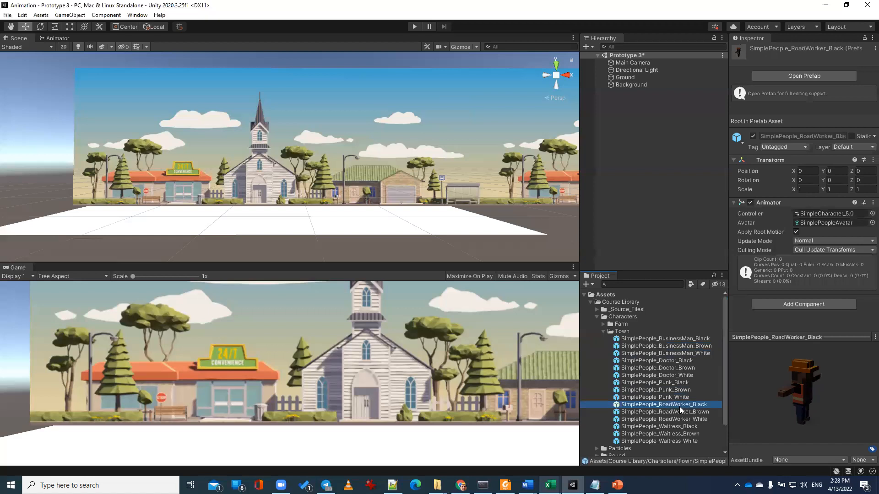
pyautogui.click(694, 412)
pyautogui.moveTo(700, 412); pyautogui.dragTo(645, 157)
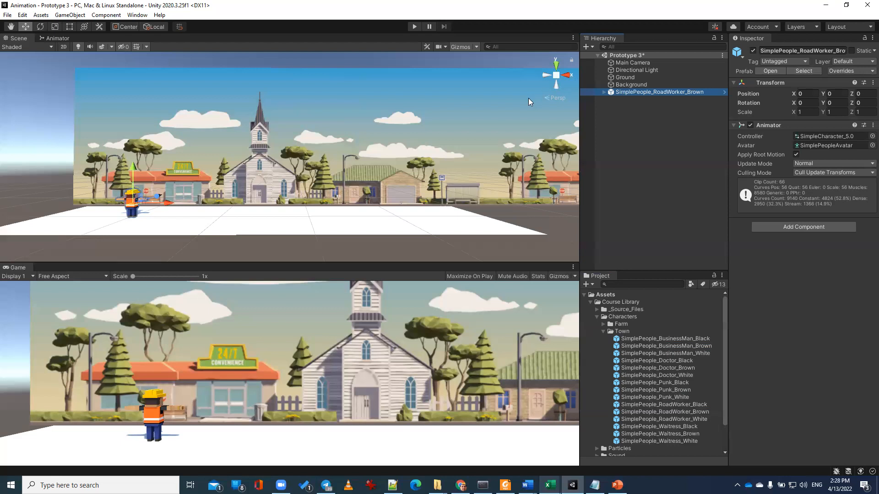
# - Examine the road worker's placement on the ground against the town background from several angles in the Scene view
pyautogui.scroll(-6, 411, 130)
pyautogui.keyDown('alt'); pyautogui.moveTo(410, 131); pyautogui.dragTo(422, 195); pyautogui.keyUp('alt')
pyautogui.scroll(-6, 304, 206)
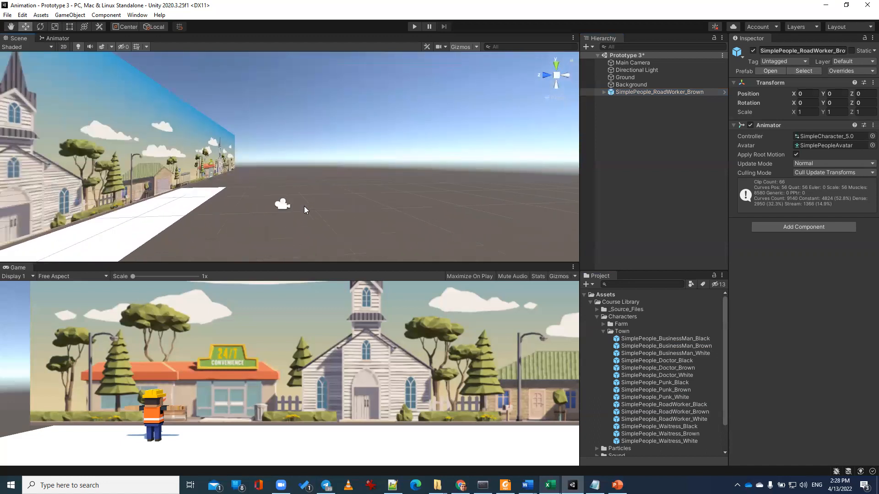
pyautogui.scroll(-3, 304, 206)
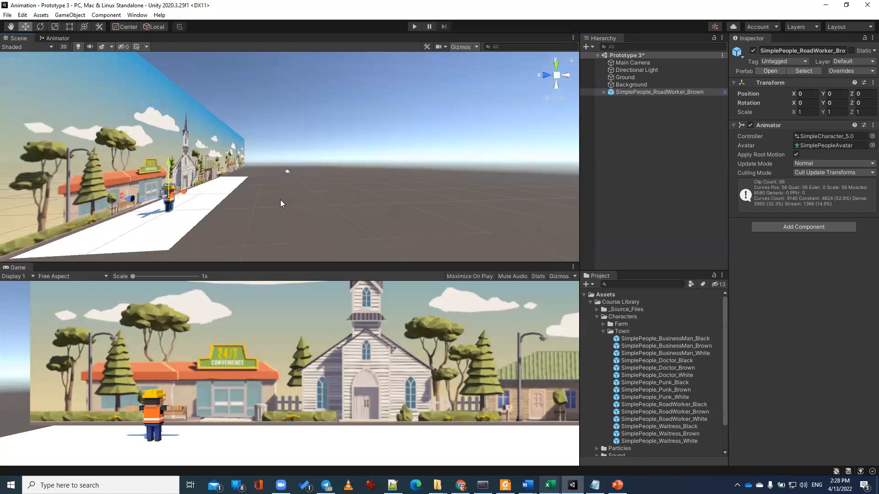
pyautogui.press('f')
pyautogui.keyDown('alt'); pyautogui.moveTo(276, 206); pyautogui.dragTo(369, 228); pyautogui.keyUp('alt')
pyautogui.scroll(-5, 347, 207)
pyautogui.moveTo(346, 200); pyautogui.dragTo(213, 234, button='middle')
pyautogui.scroll(-3, 213, 230)
pyautogui.moveTo(372, 194)
pyautogui.mouseDown()
pyautogui.moveTo(356, 212)
pyautogui.moveTo(337, 184)
pyautogui.moveTo(368, 192)
pyautogui.mouseUp()
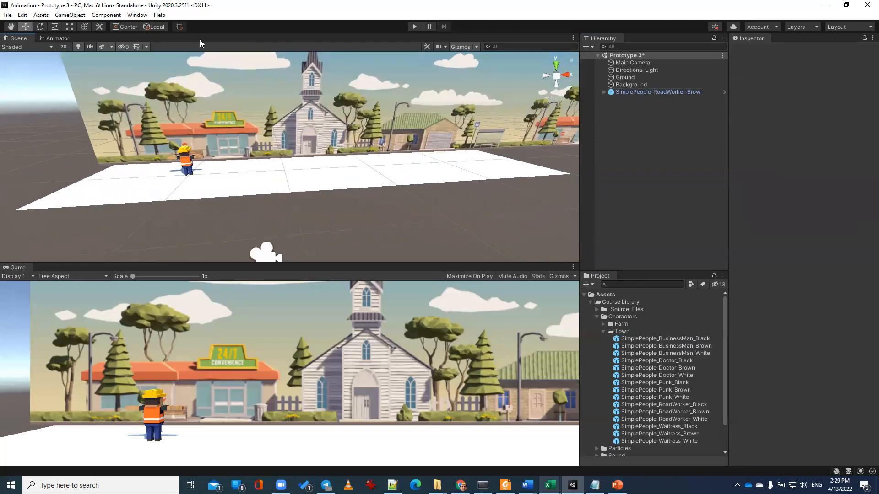
pyautogui.keyDown('alt'); pyautogui.moveTo(344, 138); pyautogui.dragTo(277, 163); pyautogui.keyUp('alt')
pyautogui.scroll(2, 332, 140)
pyautogui.click(277, 181)
pyautogui.moveTo(277, 163); pyautogui.dragTo(284, 137, button='middle')
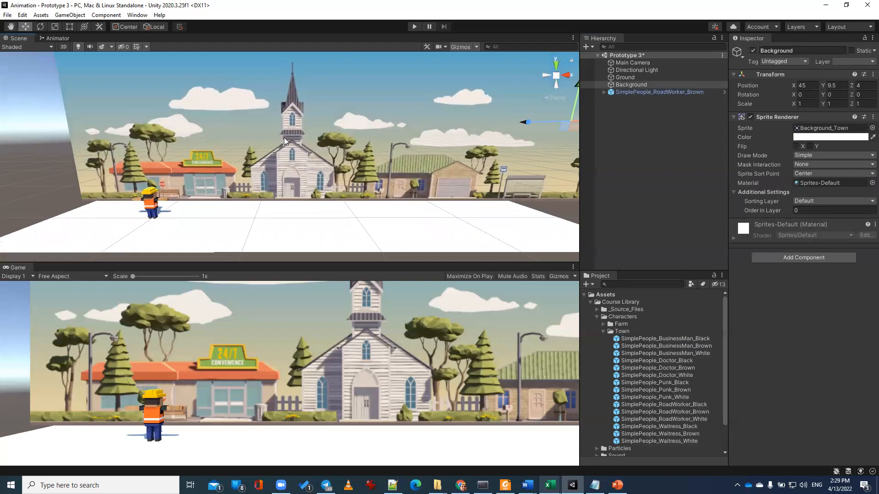
# - Rotate the road worker freehand by about 80 degrees around its vertical axis so it faces along the street
pyautogui.click(151, 208)
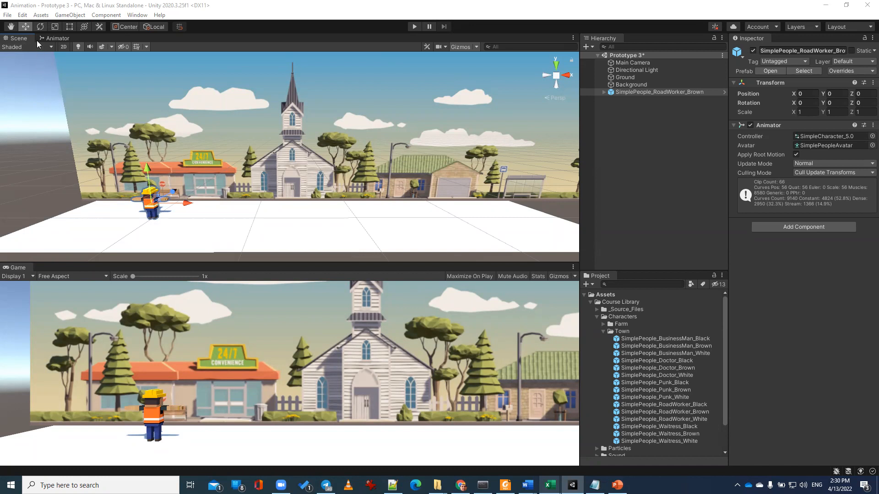
pyautogui.press('e')
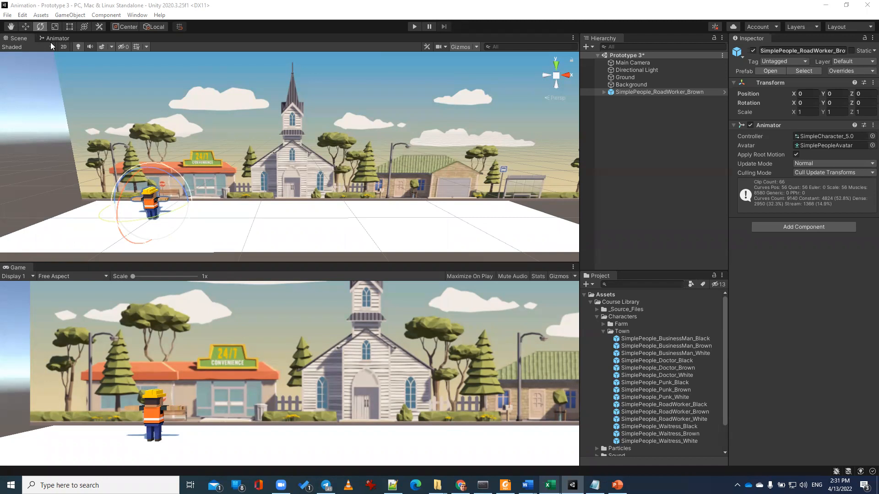
pyautogui.press('w')
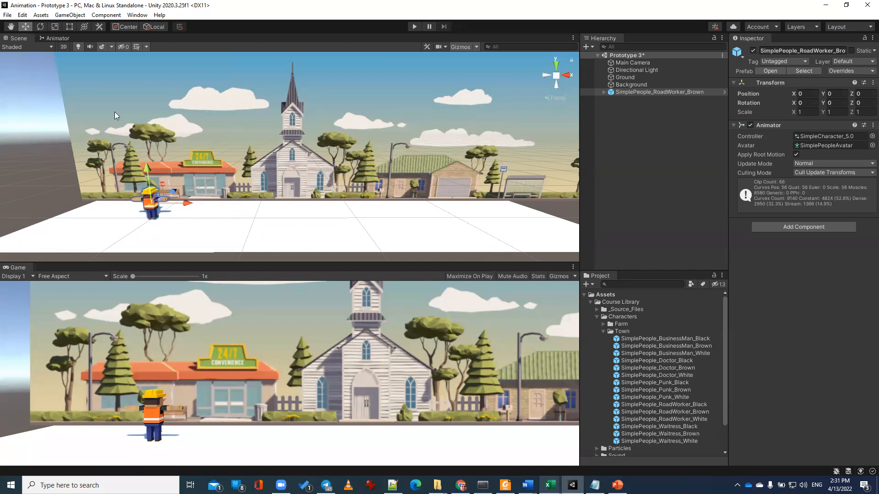
pyautogui.click(40, 28)
pyautogui.moveTo(120, 210); pyautogui.dragTo(24, 219)
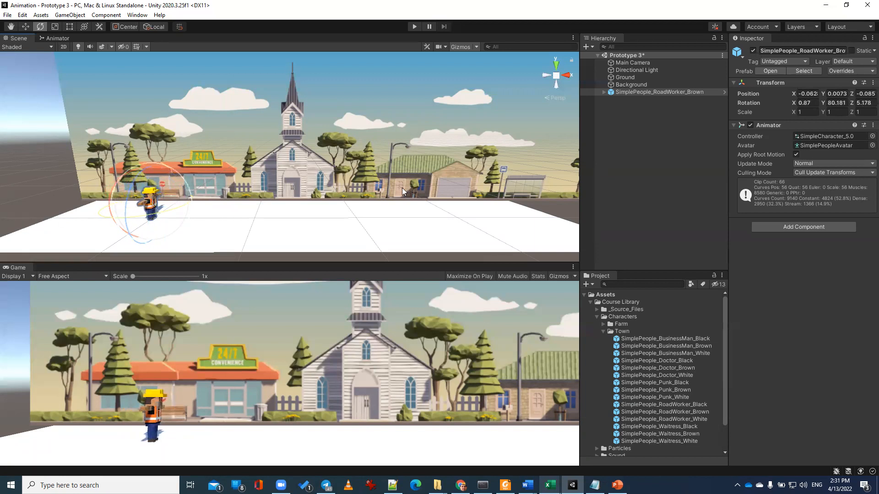
# - Set the road worker's rotation to exactly X 0, Y 90 and Z 0
pyautogui.click(814, 103)
pyautogui.write('0')
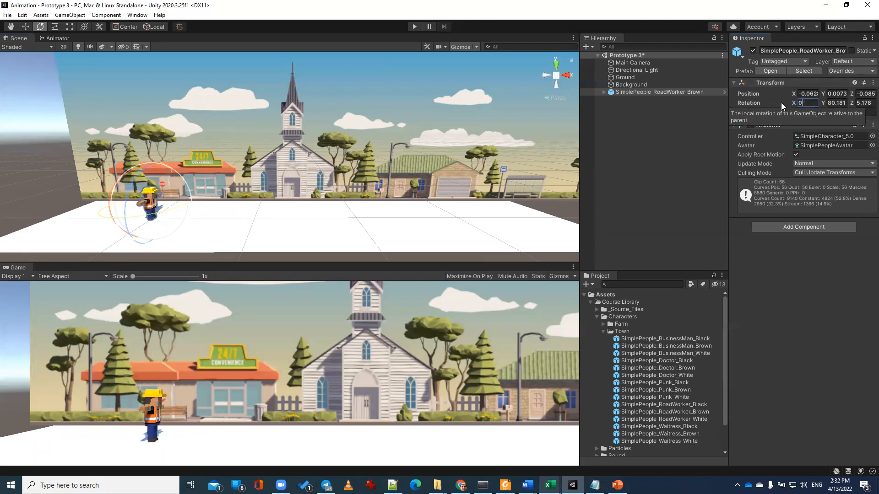
pyautogui.press('Tab')
pyautogui.write('90')
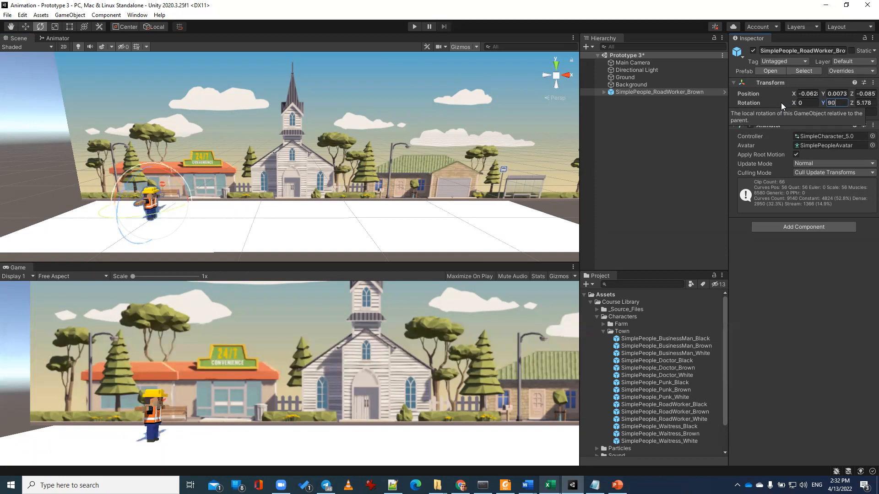
pyautogui.press('Tab')
pyautogui.write('0')
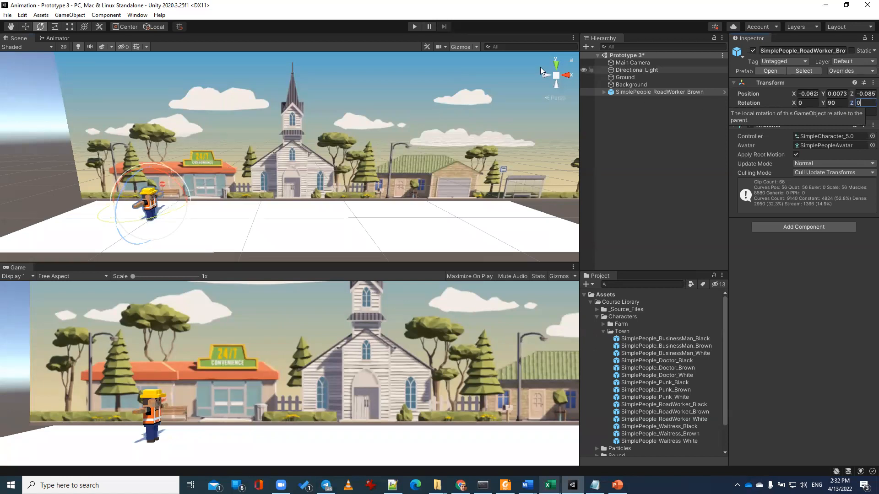
pyautogui.click(51, 43)
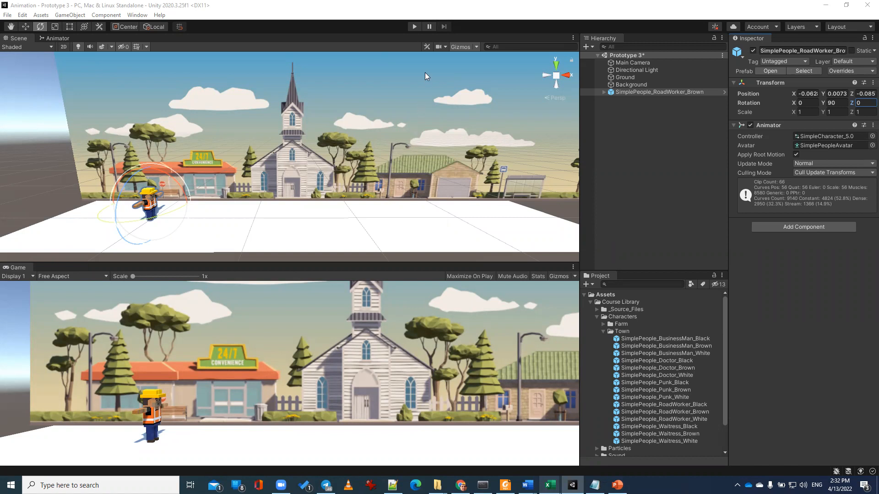
# - Run the scene repeatedly in Play mode to check how the road worker behaves when facing along the street
pyautogui.hotkey('ctrl', 'p')
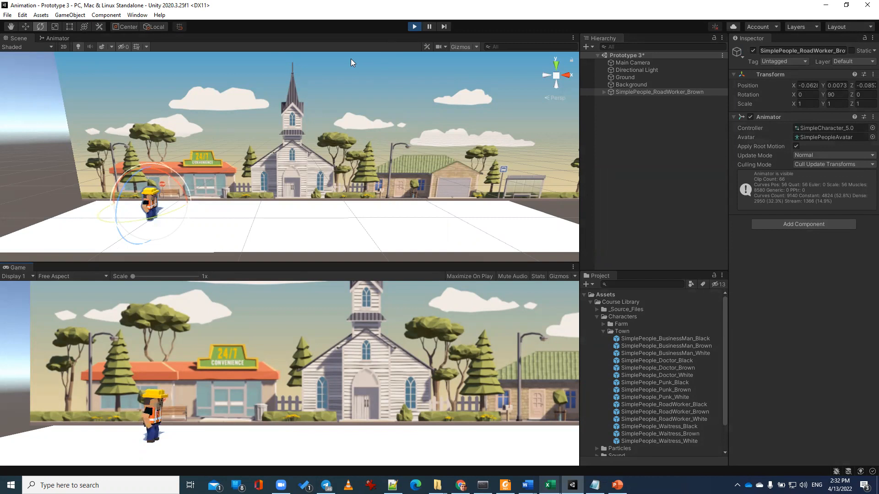
pyautogui.hotkey('ctrl', 'p')
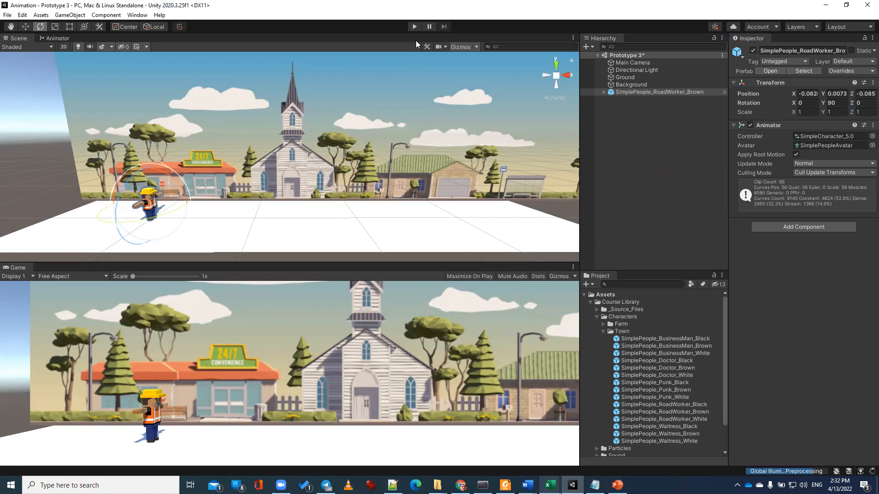
pyautogui.hotkey('ctrl', 'p')
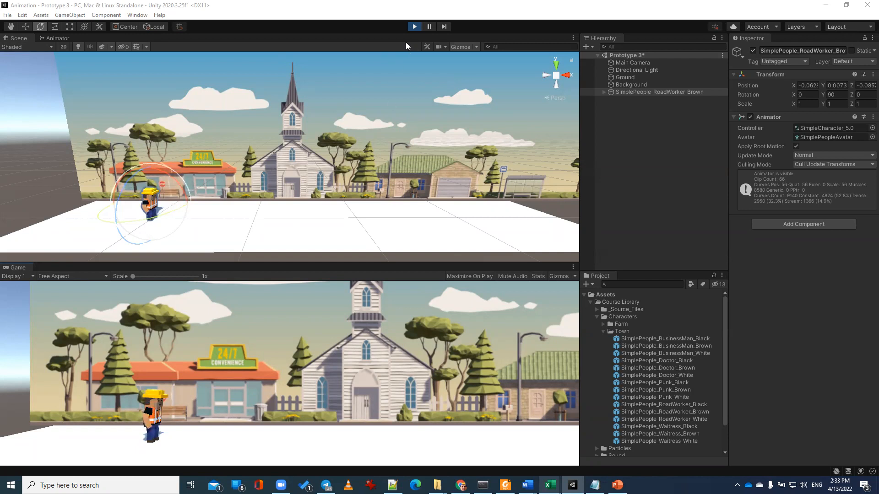
pyautogui.hotkey('ctrl', 'p')
# - Rename the SimplePeople_RoadWorker_Brown object in the scene as Player
pyautogui.rightClick(641, 93)
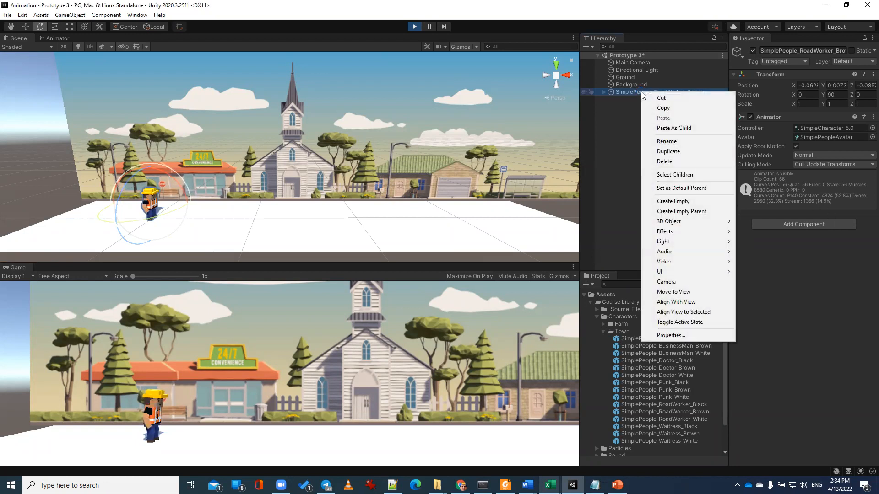
pyautogui.click(665, 140)
pyautogui.write('Player')
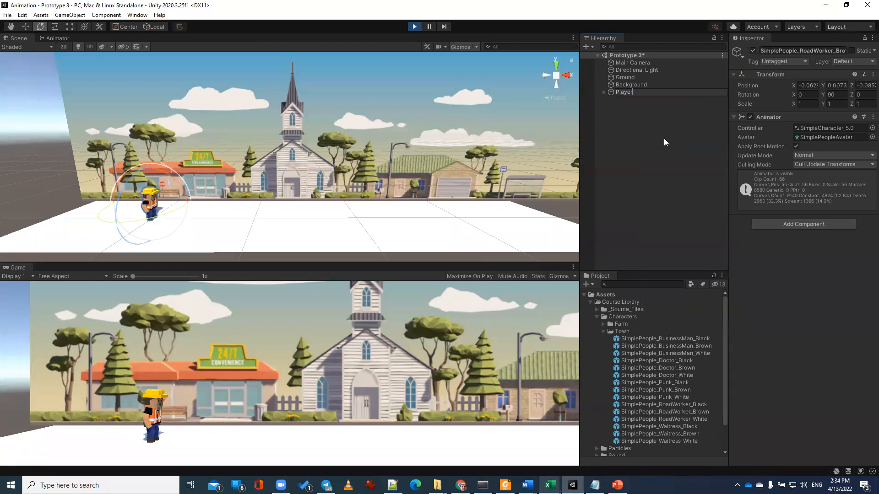
pyautogui.press('Return')
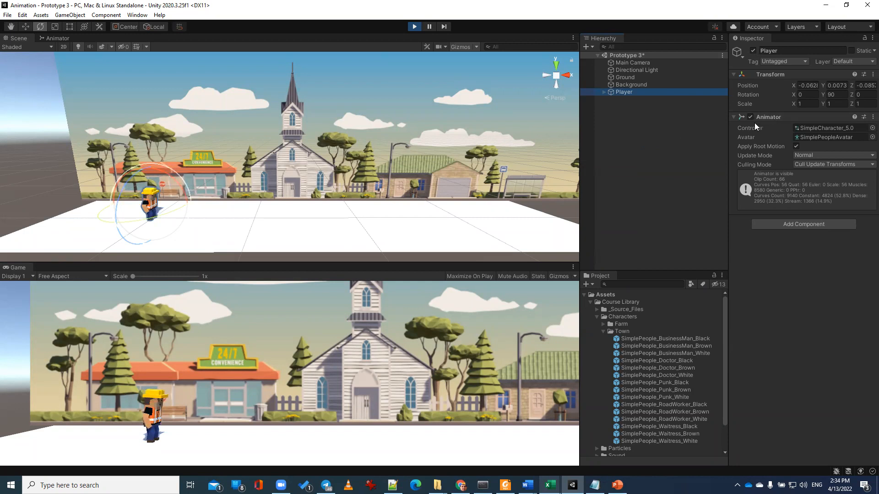
# - Open the Player's SimpleCharacter_5.0 animator controller and locate its asset in the FBX Animations folder
pyautogui.click(815, 127)
pyautogui.doubleClick(814, 125)
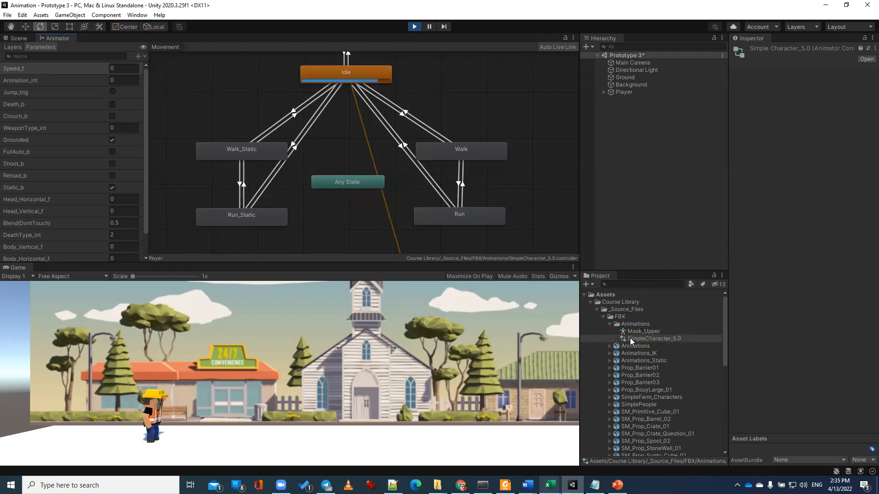
pyautogui.click(658, 339)
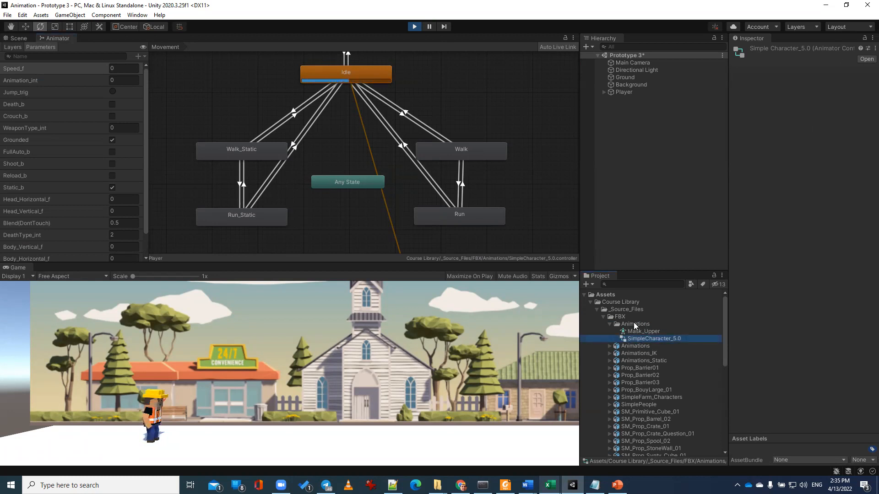
pyautogui.scroll(-3, 634, 325)
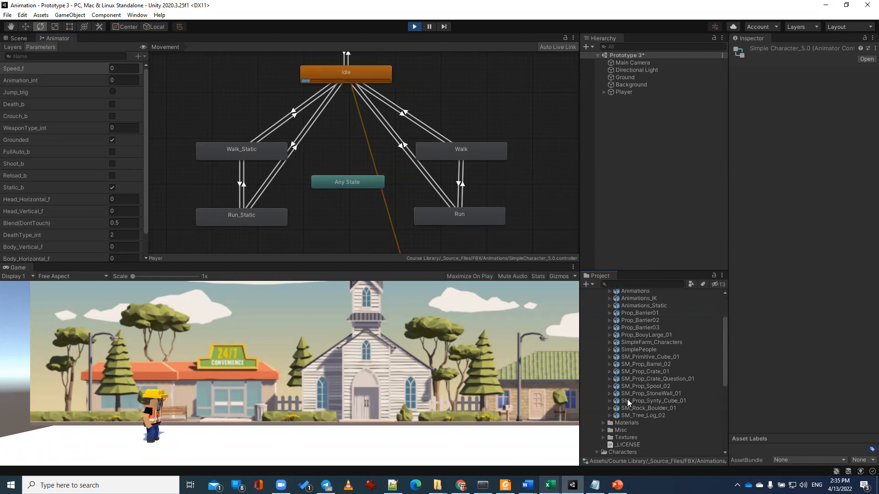
pyautogui.scroll(3, 654, 315)
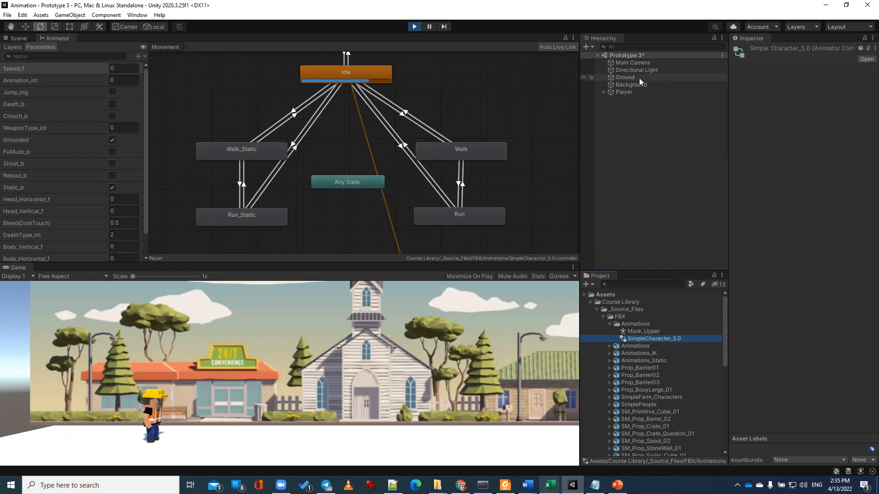
# - Show the Player controller's layer list and examine the Movement layer's Entry transition and Idle state
pyautogui.click(628, 93)
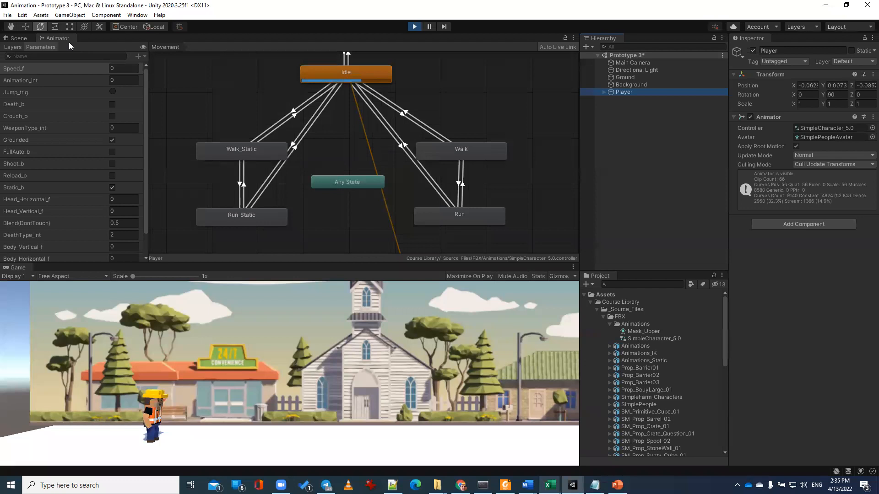
pyautogui.click(13, 48)
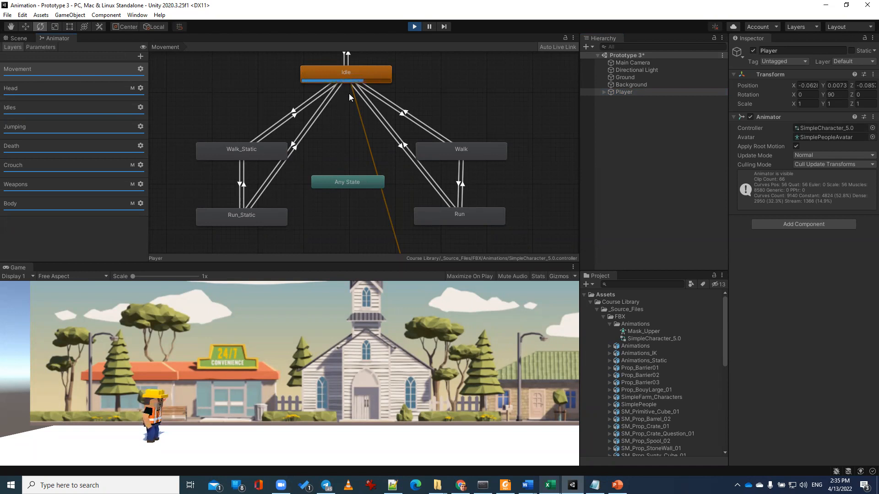
pyautogui.scroll(-2, 349, 93)
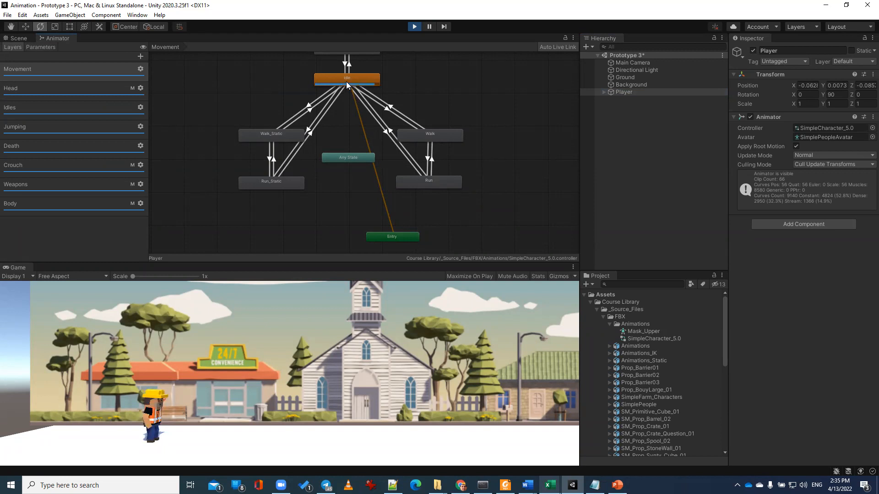
pyautogui.click(357, 108)
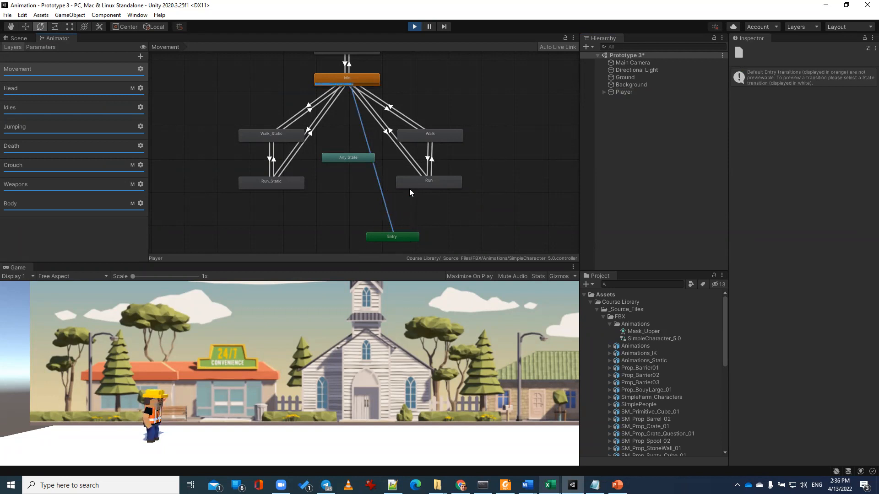
pyautogui.click(355, 83)
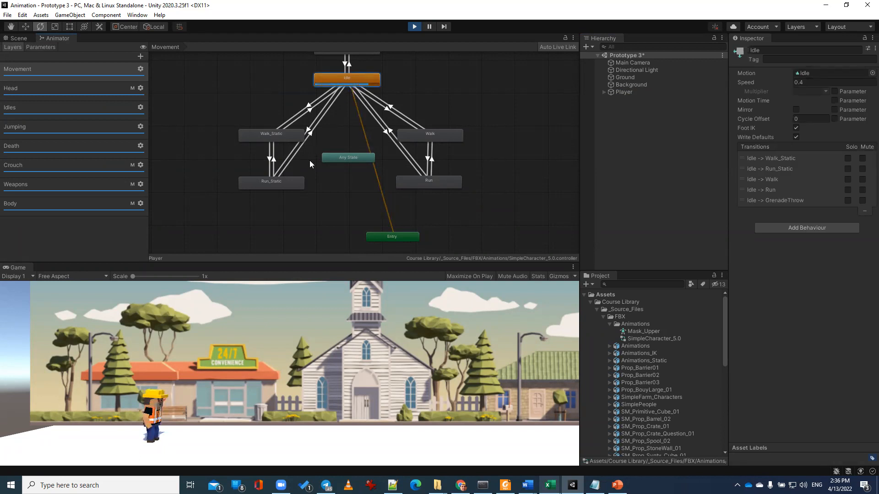
# - Try Run as the Movement layer's default state and restore Idle as the default
pyautogui.click(417, 186)
pyautogui.rightClick(418, 191)
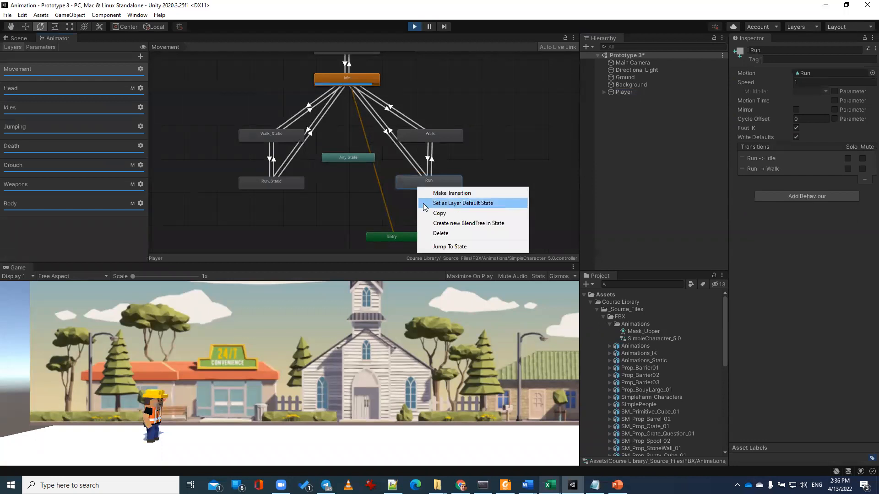
pyautogui.click(463, 202)
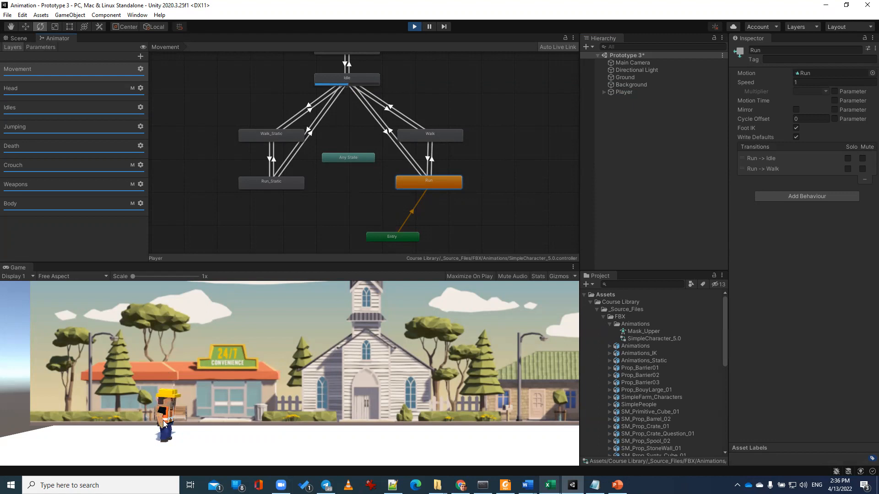
pyautogui.rightClick(348, 81)
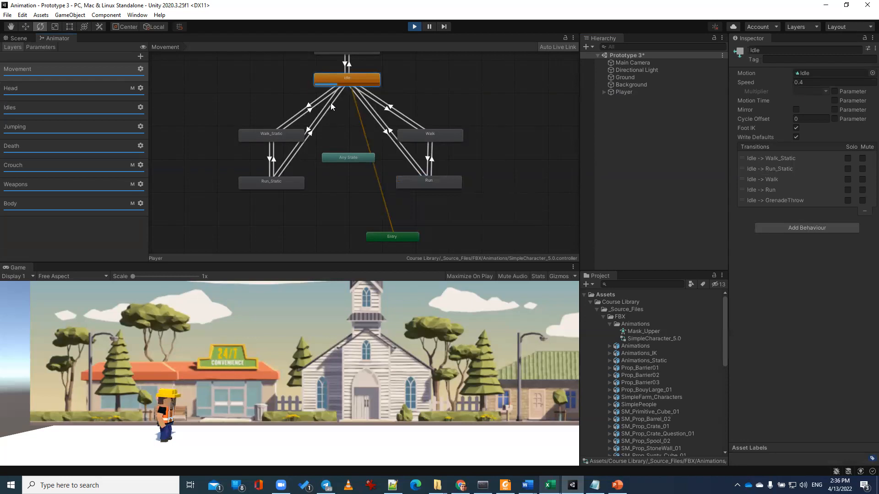
# - Open the Idle state's animation clip and play its preview close up
pyautogui.doubleClick(337, 80)
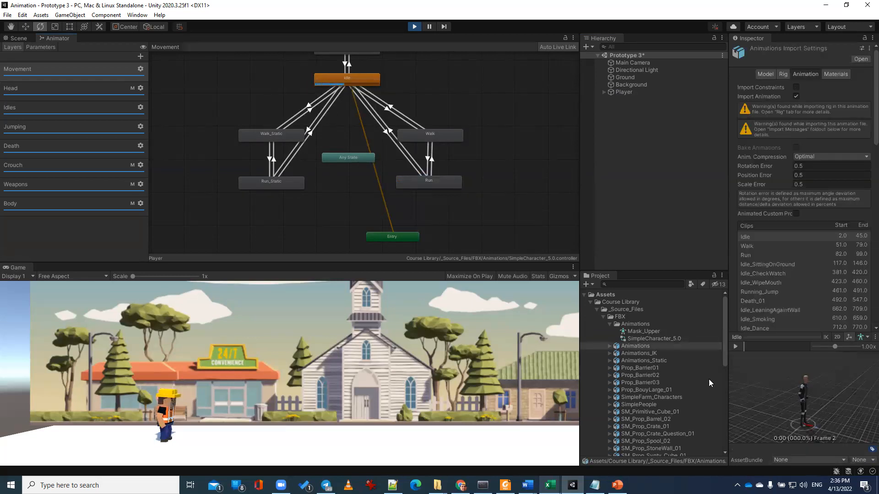
pyautogui.click(737, 347)
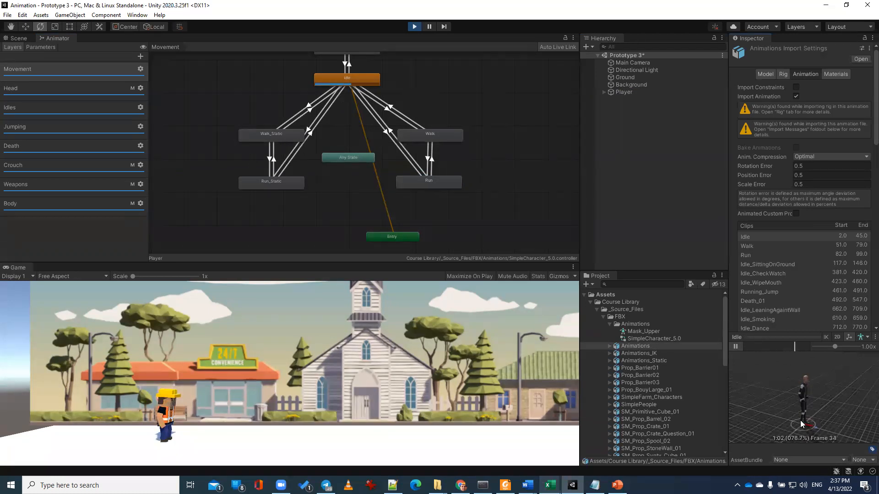
pyautogui.scroll(5, 810, 402)
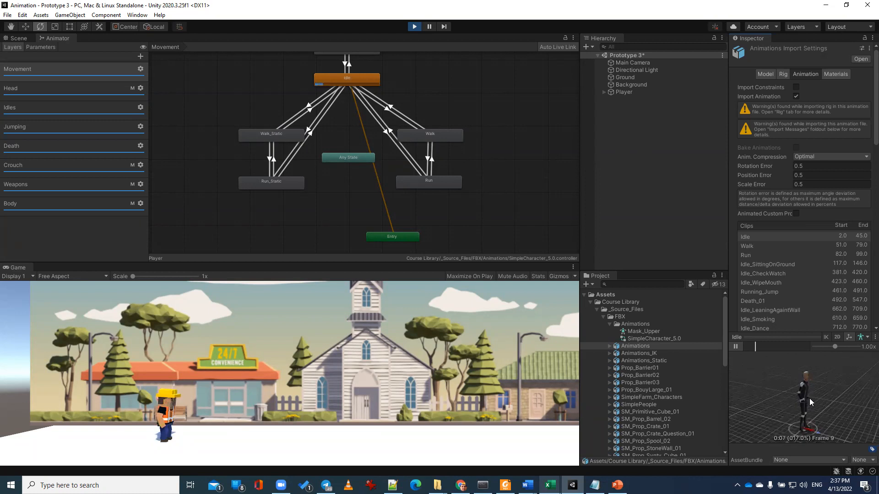
pyautogui.scroll(4, 808, 405)
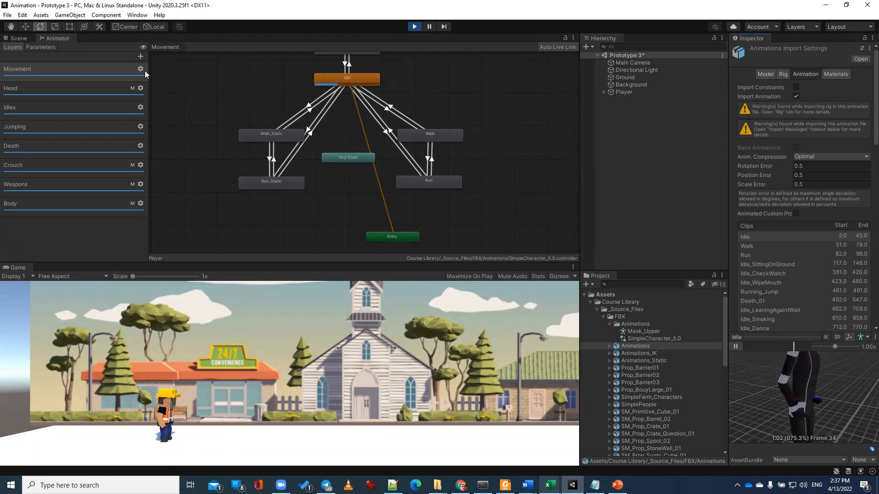
# - Frame the road worker in the Scene view to examine its idle pose up close
pyautogui.click(19, 39)
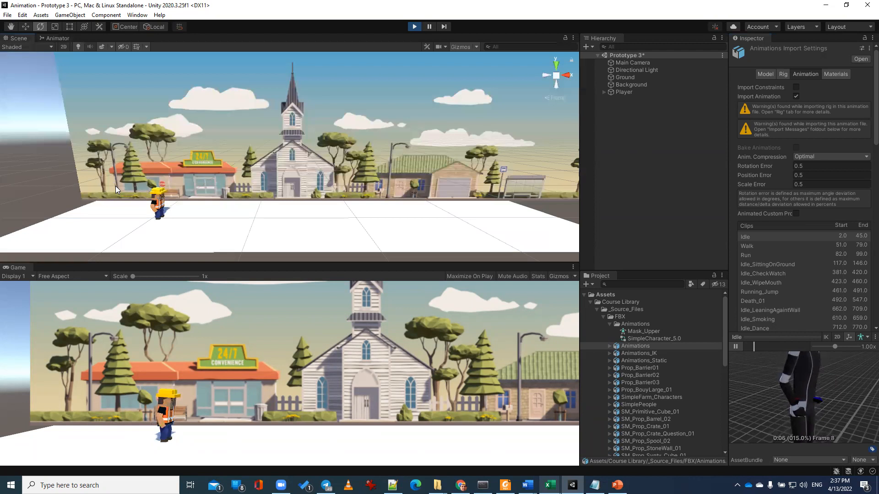
pyautogui.click(159, 212)
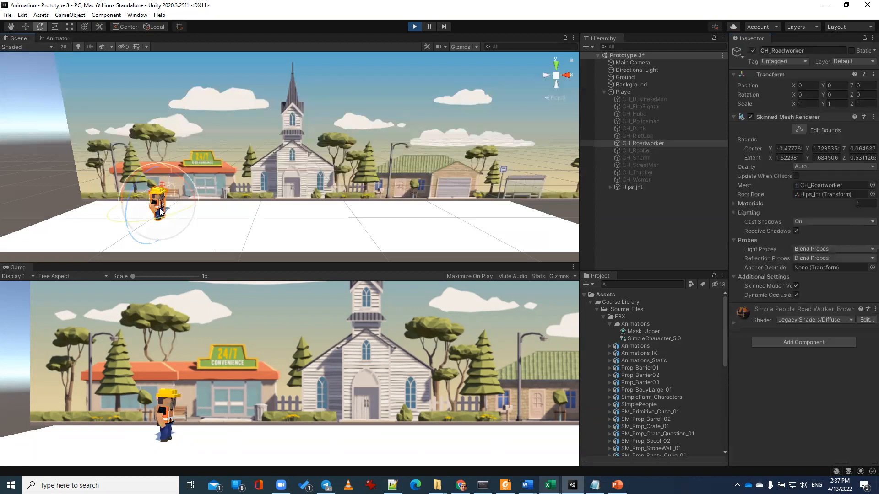
pyautogui.press('f')
pyautogui.click(328, 215)
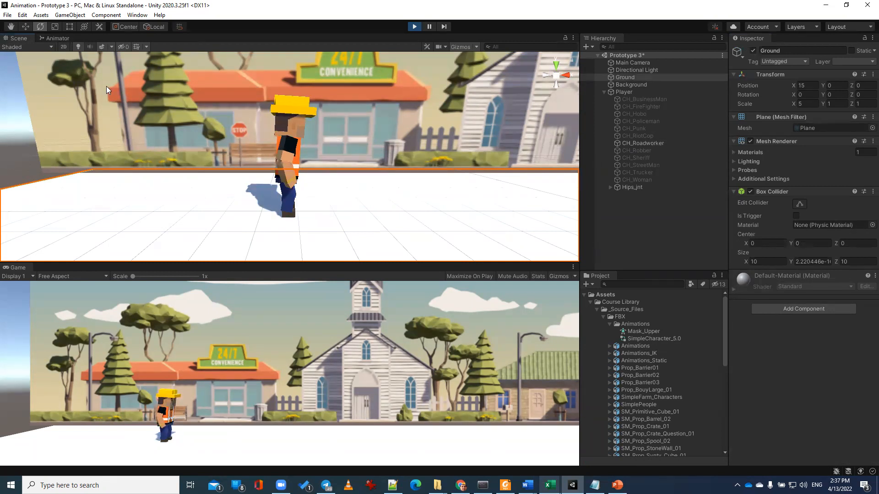
# - Return to the animator state graph and open the Walk_Static state's clip for preview
pyautogui.click(54, 38)
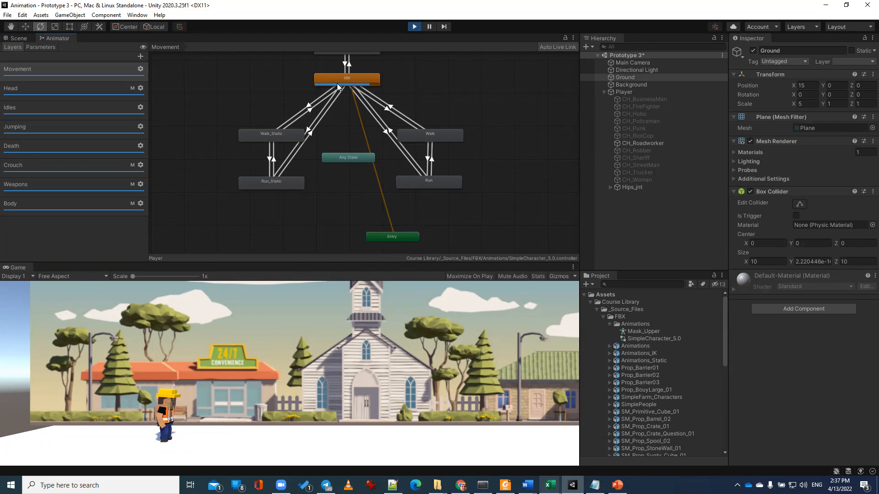
pyautogui.click(284, 139)
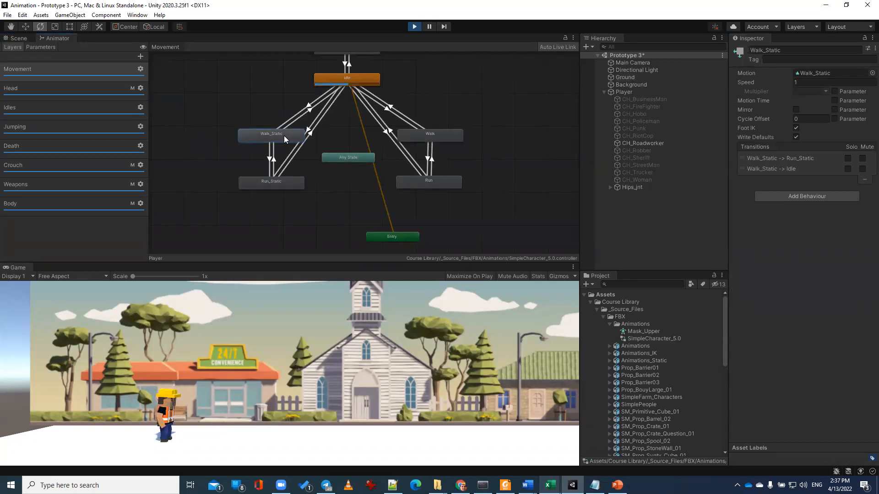
pyautogui.doubleClick(284, 139)
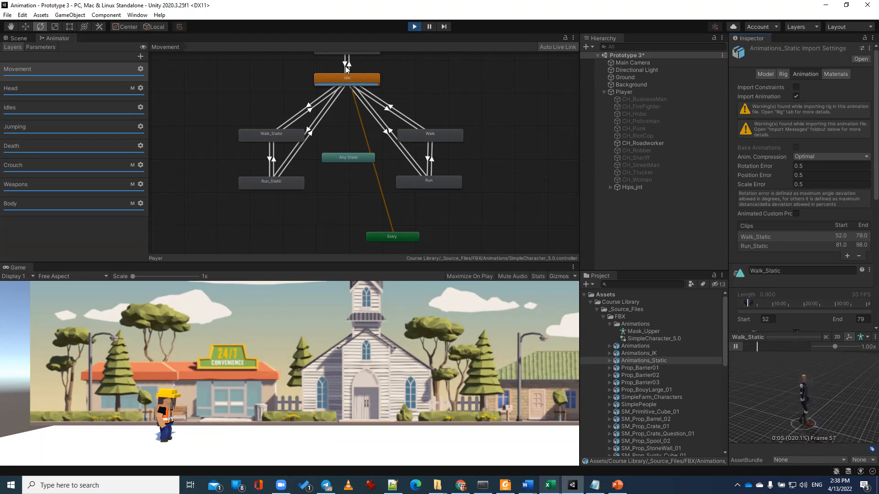
# - Inspect the Idle to Walk_Static transition conditions and set the Speed_f parameter to 0.26 to trigger walking
pyautogui.moveTo(338, 106); pyautogui.dragTo(338, 132, button='middle')
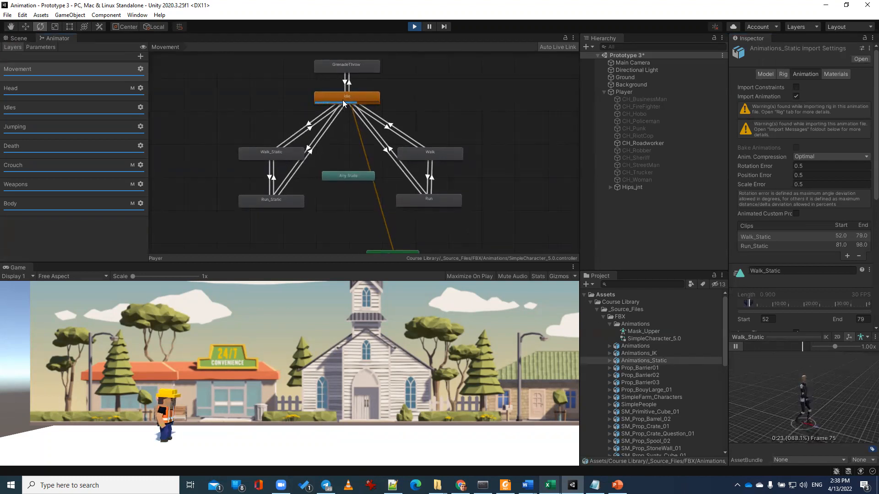
pyautogui.click(315, 119)
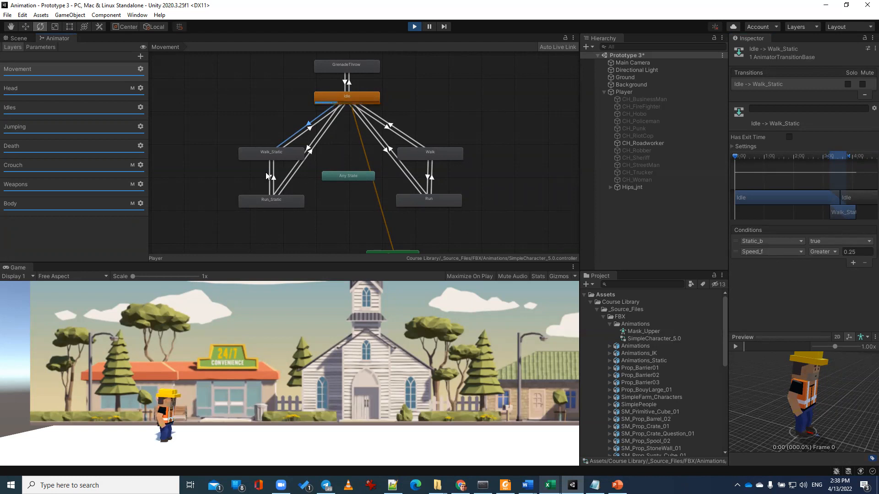
pyautogui.click(31, 46)
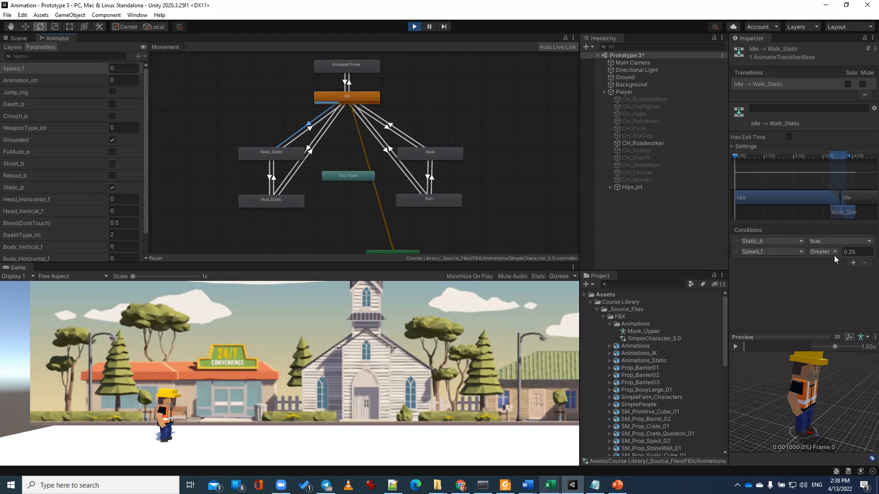
pyautogui.click(127, 70)
pyautogui.write('0.25')
pyautogui.click(124, 80)
pyautogui.click(125, 68)
pyautogui.click(130, 69)
pyautogui.write('6')
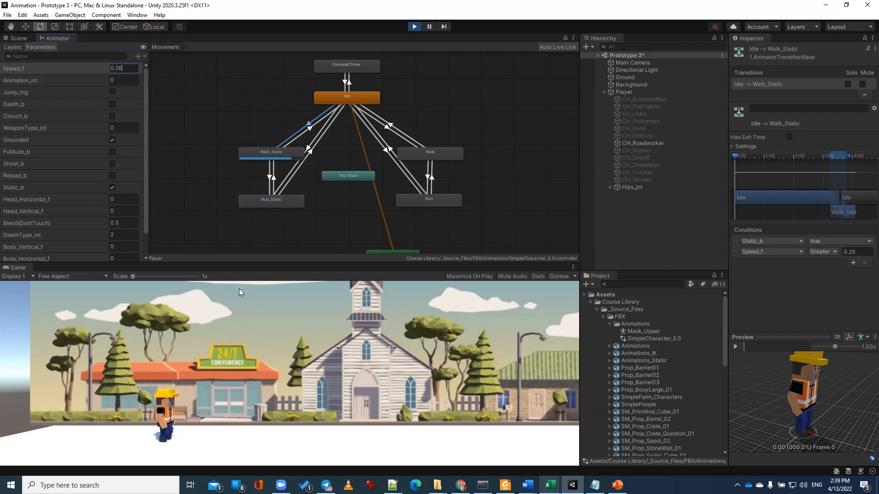
# - Inspect the Walk_Static to Run_Static transition condition and set the Speed_f parameter to 0.6 to trigger running
pyautogui.click(263, 205)
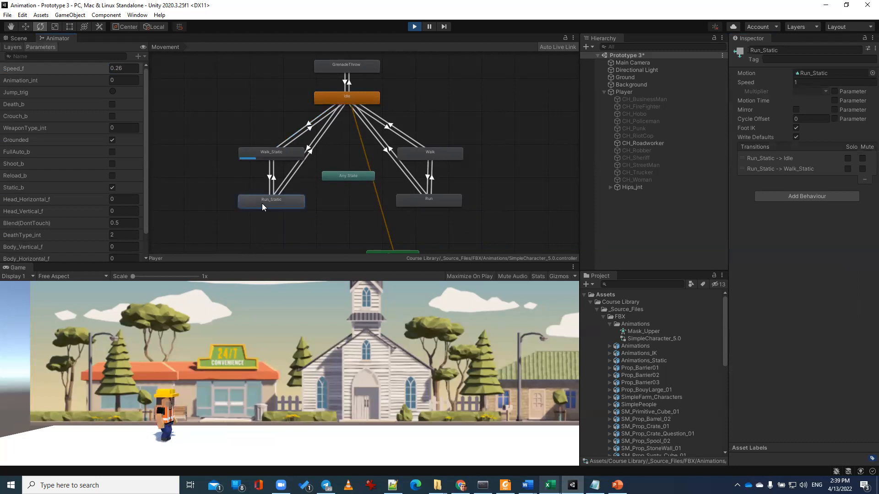
pyautogui.click(270, 175)
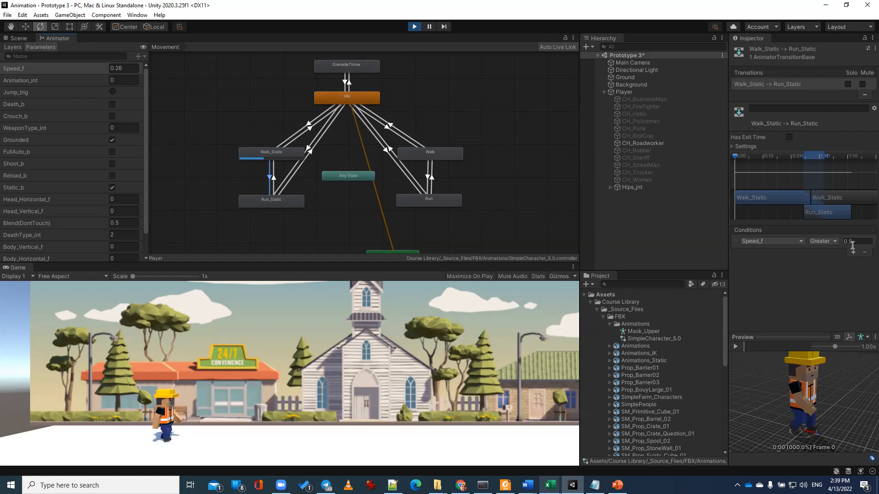
pyautogui.click(130, 70)
pyautogui.write('0.5')
pyautogui.press('BackSpace')
pyautogui.write('6')
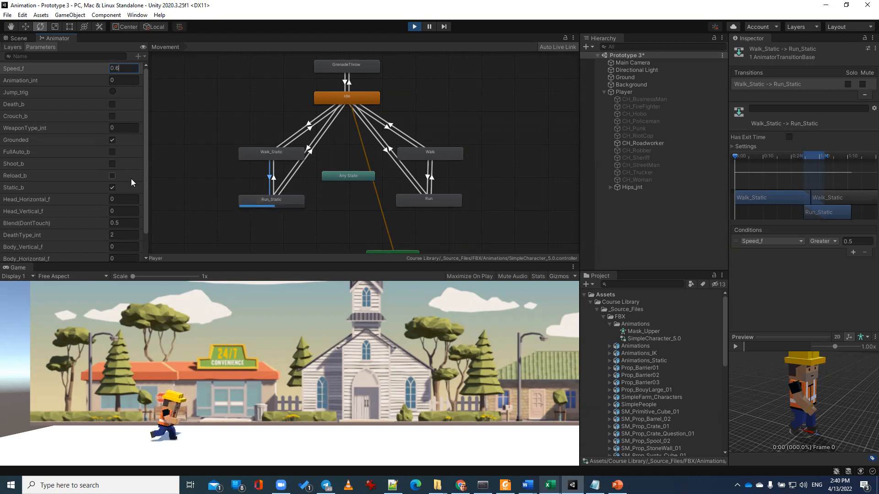
# - Test the running character with Speed_f at 1 and set the parameter to 5
pyautogui.click(123, 68)
pyautogui.write('1')
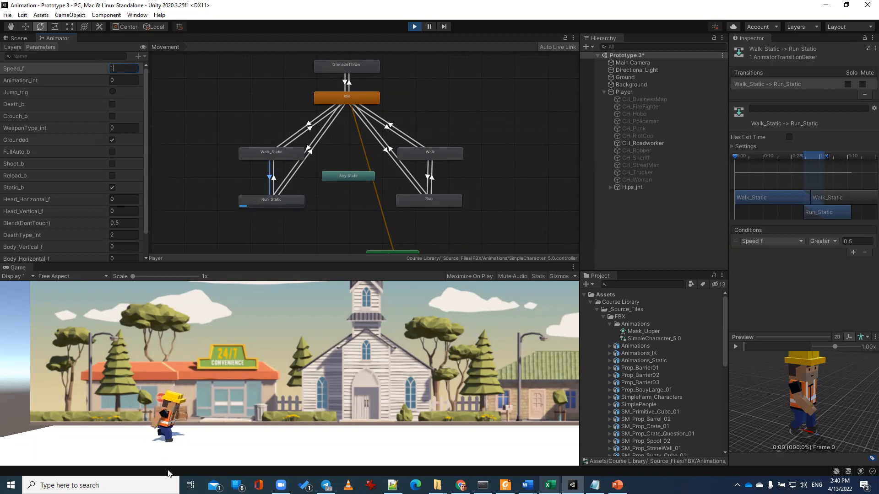
pyautogui.press('BackSpace')
pyautogui.write('5')
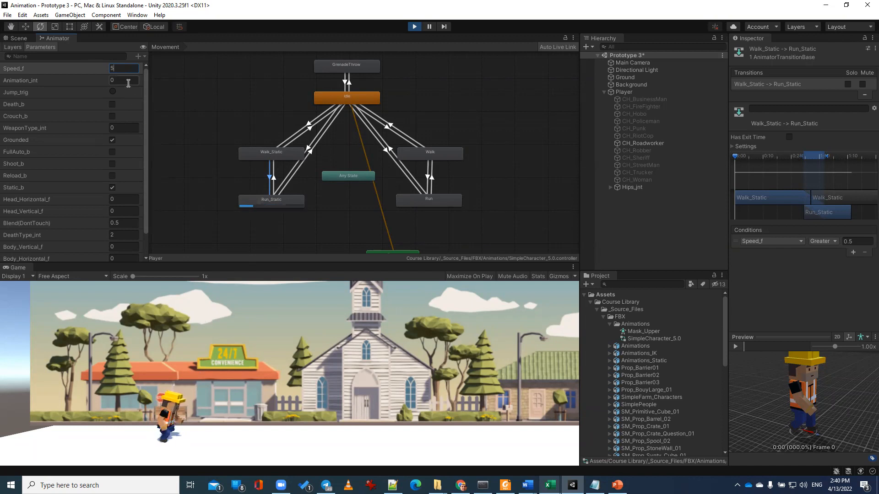
pyautogui.click(128, 81)
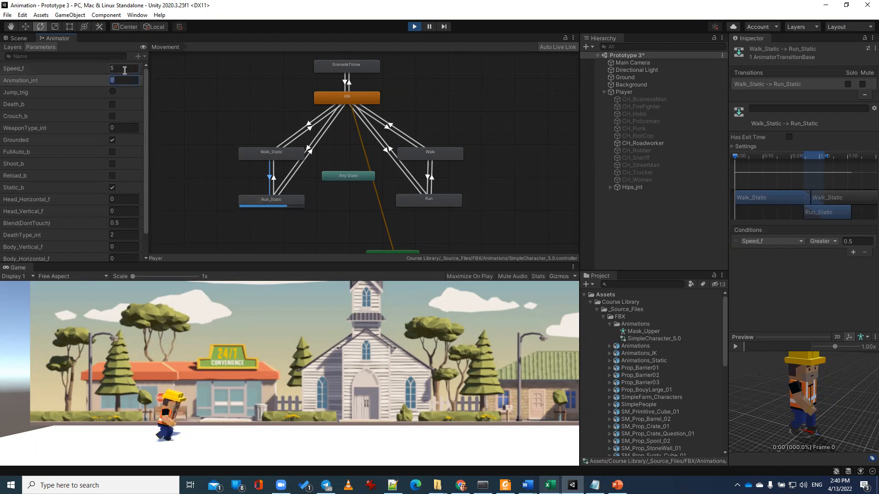
pyautogui.click(124, 71)
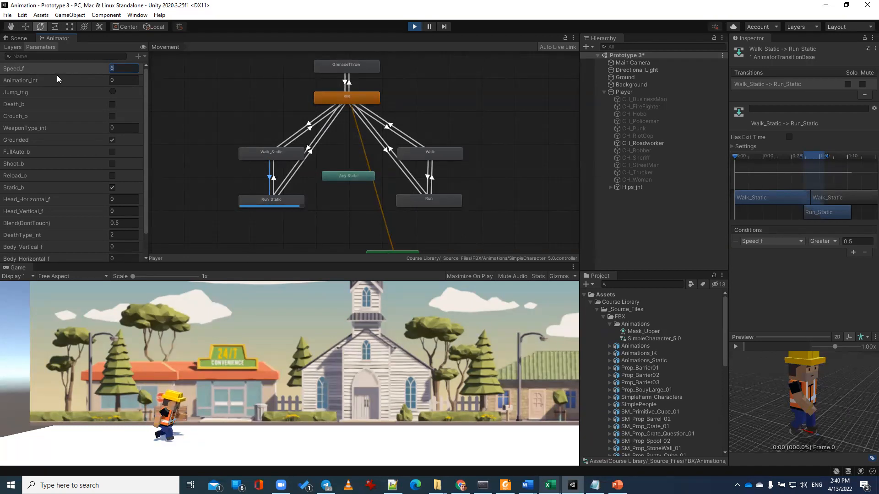
# - Examine the Idle state's settings and outgoing transitions, and clear the selection in the state graph
pyautogui.click(345, 98)
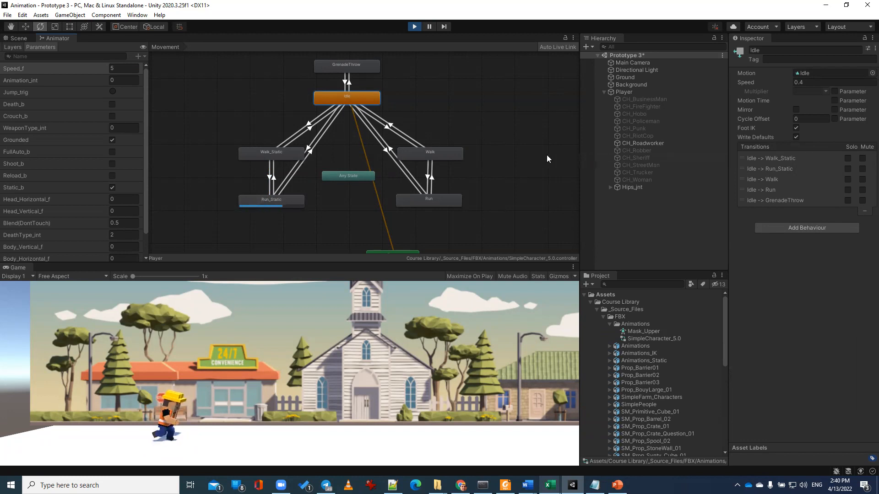
pyautogui.click(414, 225)
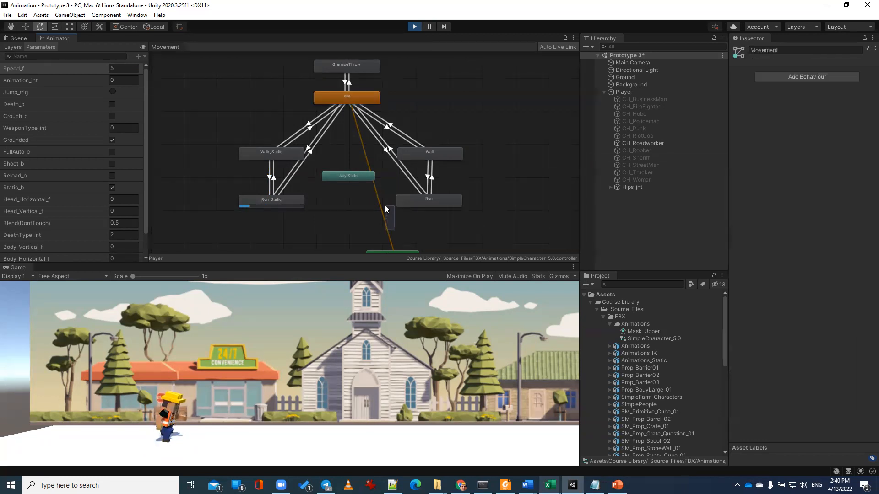
# - Set the Speed_f threshold of the Idle to Walk_Static transition to 0 and test the character with Speed_f at 1 and 0.1
pyautogui.moveTo(396, 222); pyautogui.dragTo(391, 215, button='middle')
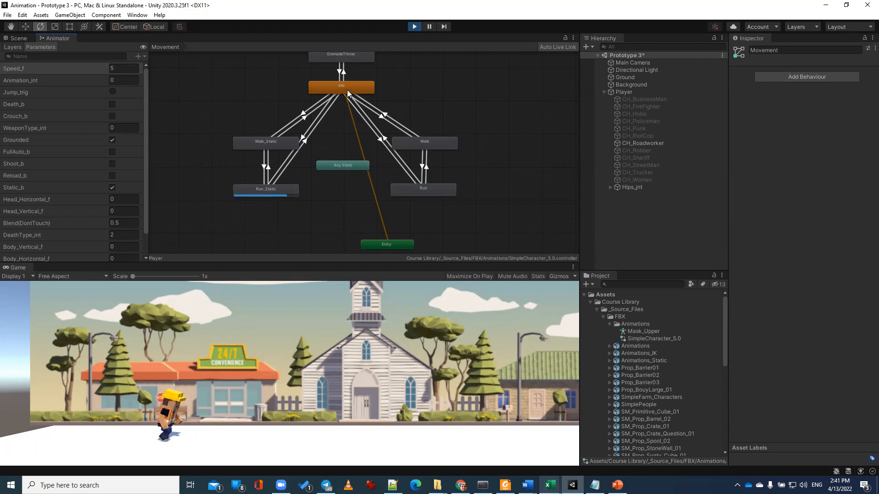
pyautogui.click(283, 131)
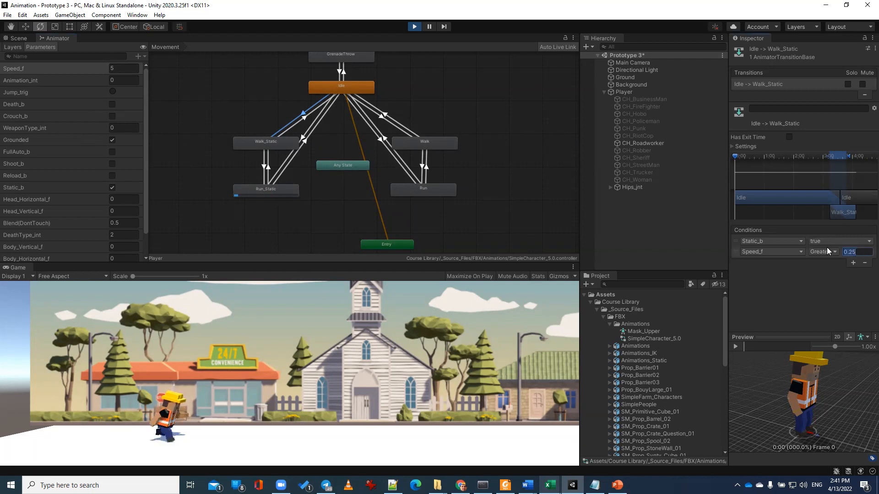
pyautogui.write('0')
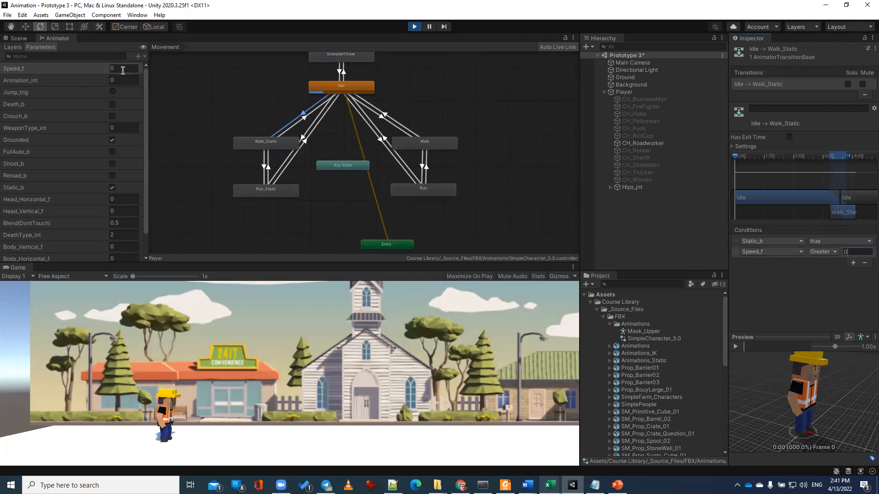
pyautogui.write('1')
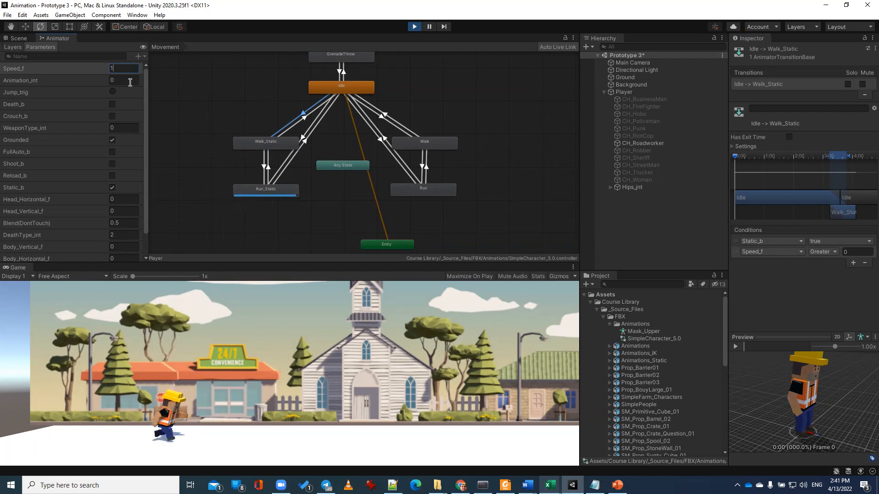
pyautogui.write('0.1')
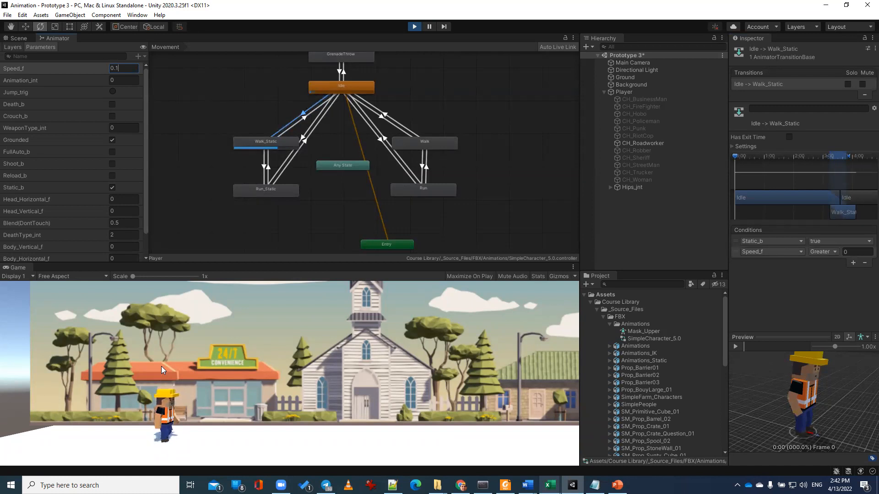
# - Inspect the Walk_Static to Idle condition and set the Speed_f threshold of the Idle to Walk_Static transition to 0.25
pyautogui.click(303, 123)
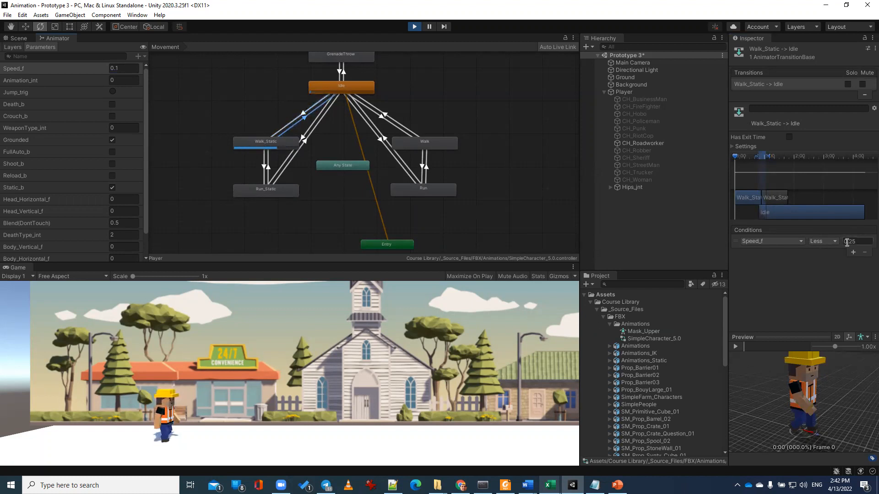
pyautogui.click(326, 99)
pyautogui.click(860, 252)
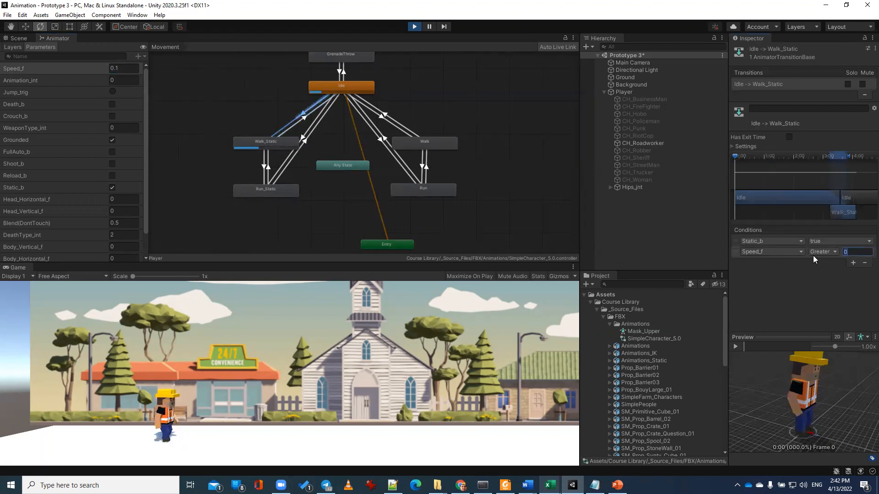
pyautogui.write('0.25')
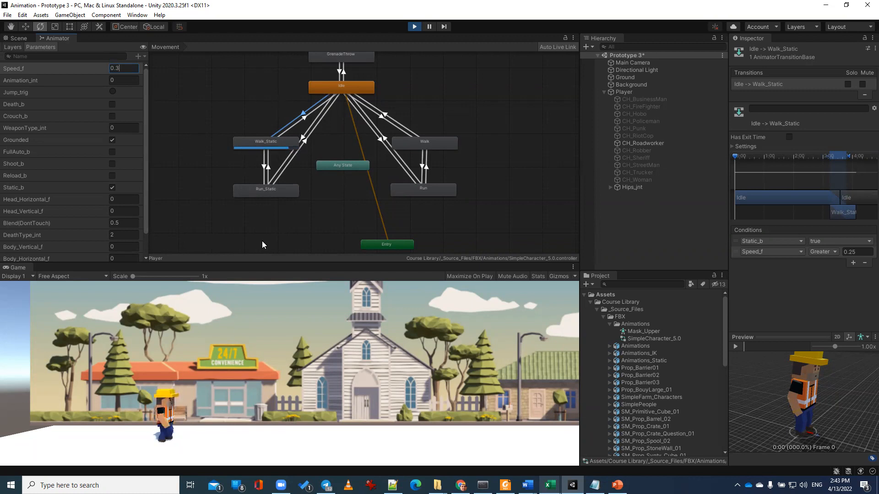
# - Examine the Walk_Static state's motion clip, locate it in the project, and view the other motions that can be assigned
pyautogui.click(263, 146)
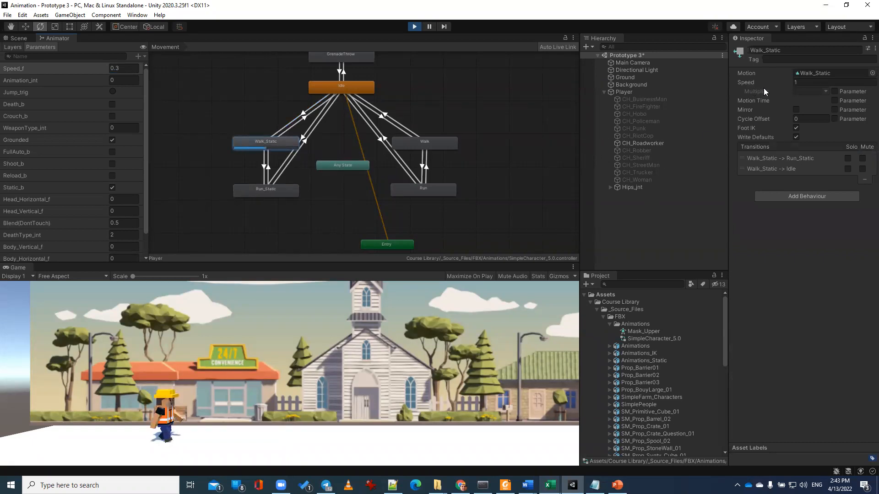
pyautogui.click(820, 73)
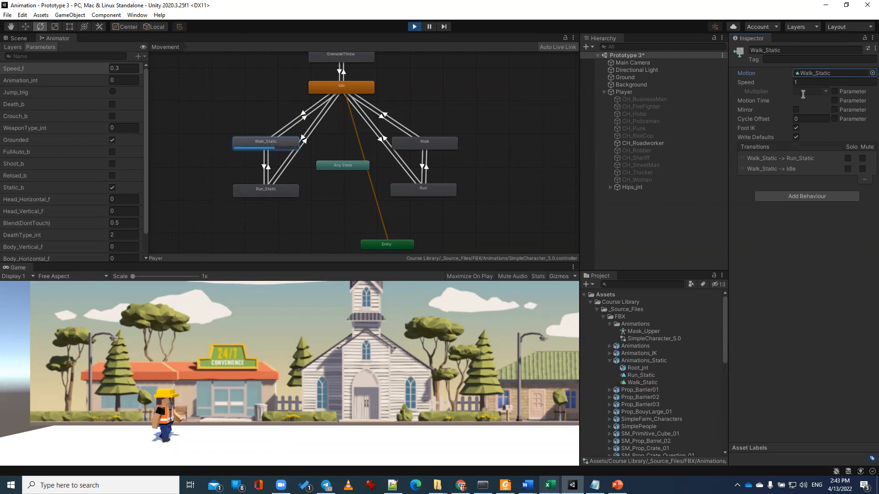
pyautogui.click(872, 73)
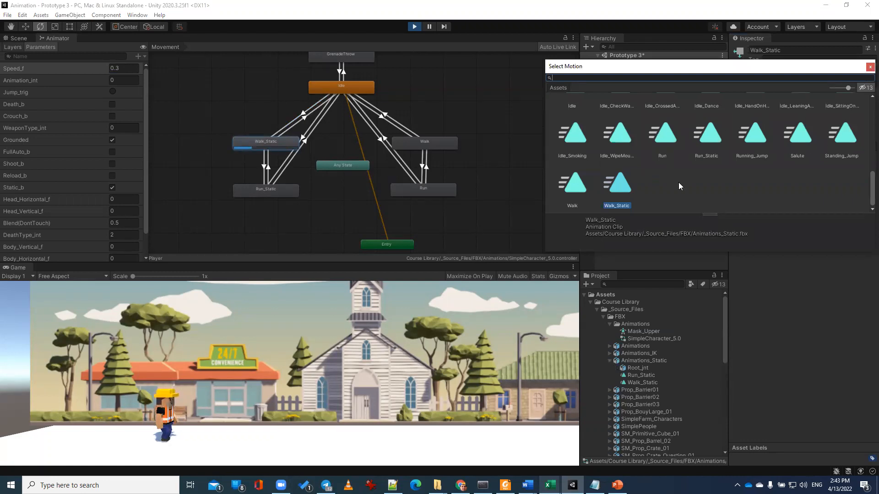
pyautogui.click(869, 68)
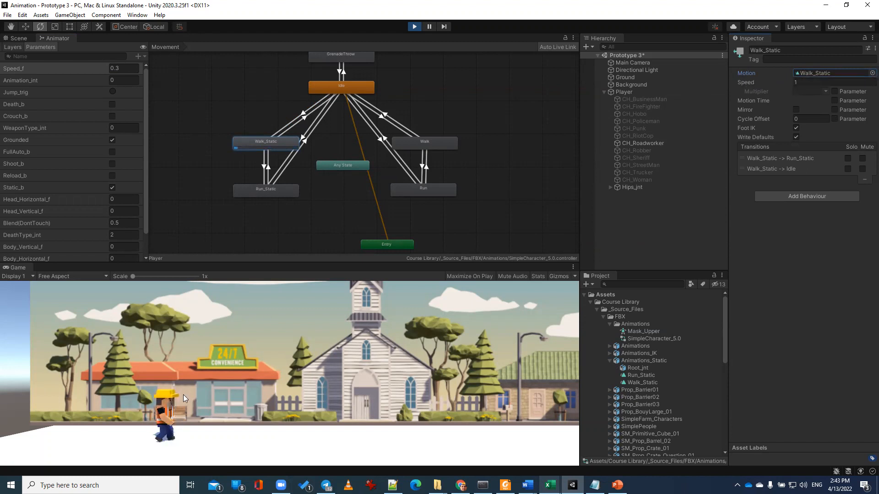
# - Set the Walk_Static state's speed to 1.5 and test the walk with the Speed_f parameter at 0.4
pyautogui.click(807, 82)
pyautogui.write('1.5')
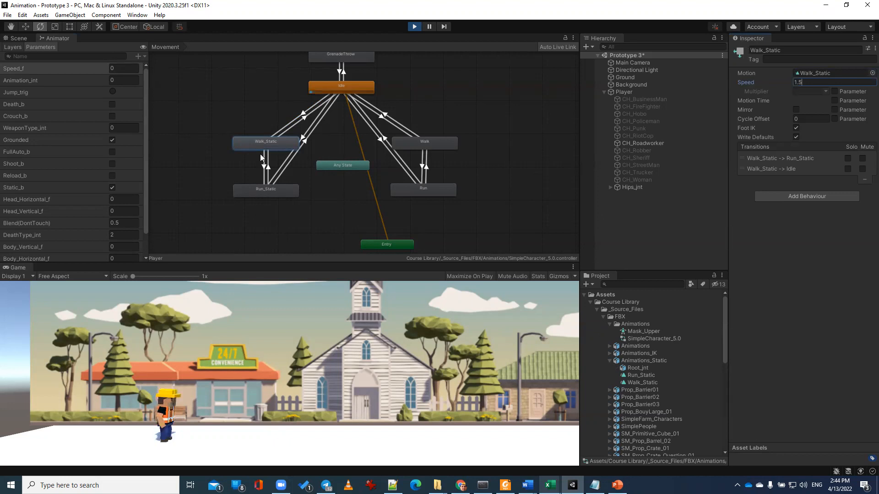
pyautogui.click(119, 70)
pyautogui.write('0.4')
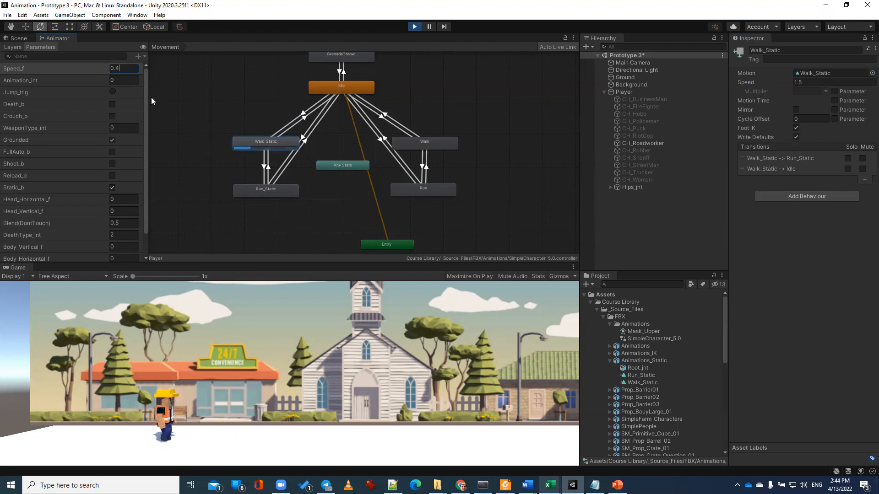
pyautogui.click(122, 81)
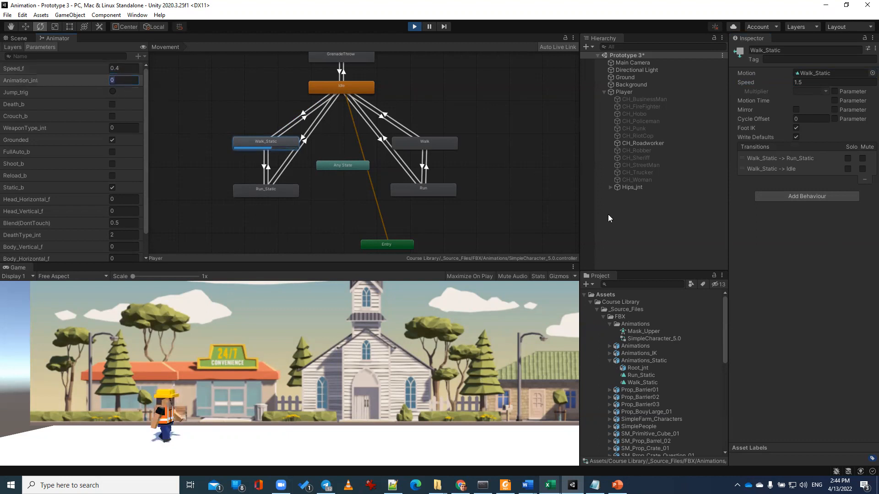
# - Set the Walk_Static state's speed to 2 and test the walk with the Speed_f parameter at 0.5
pyautogui.click(810, 83)
pyautogui.write('2')
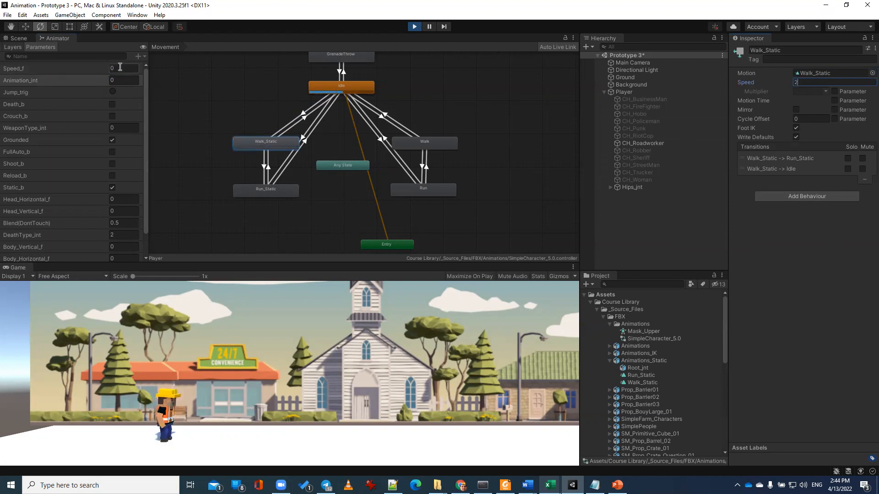
pyautogui.click(83, 68)
pyautogui.write('.5')
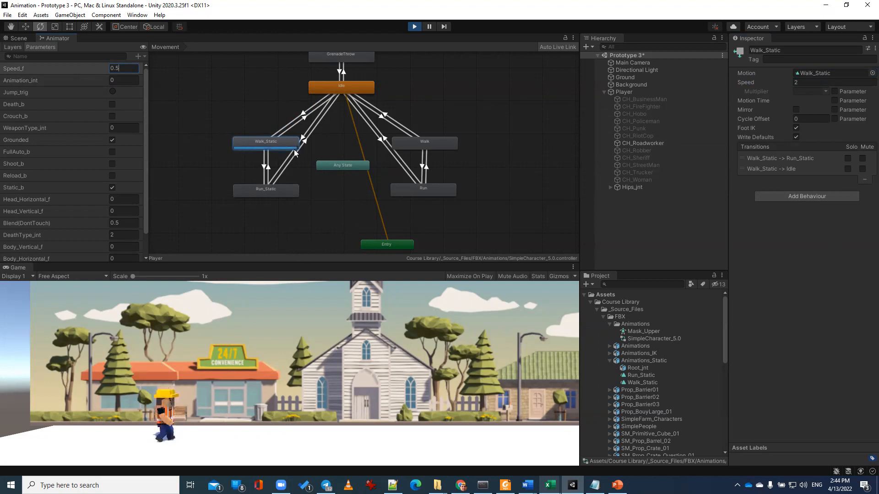
# - Set the Walk_Static state's speed back to 1 and the Speed_f parameter to 0.5
pyautogui.click(809, 81)
pyautogui.write('1')
pyautogui.click(120, 71)
pyautogui.write('0.5')
pyautogui.press('Return')
# - Raise the Run_Static state's speed to 2.68 and test the run with the Speed_f parameter at 1
pyautogui.click(252, 191)
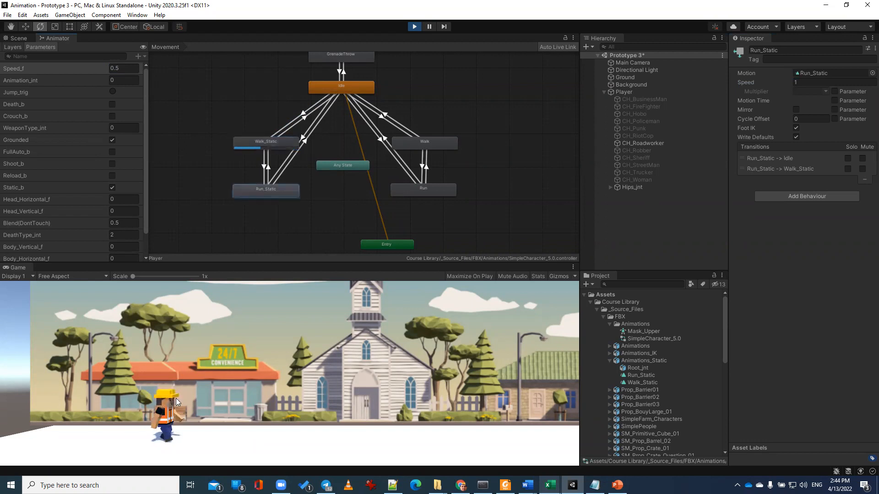
pyautogui.moveTo(748, 80); pyautogui.dragTo(772, 88)
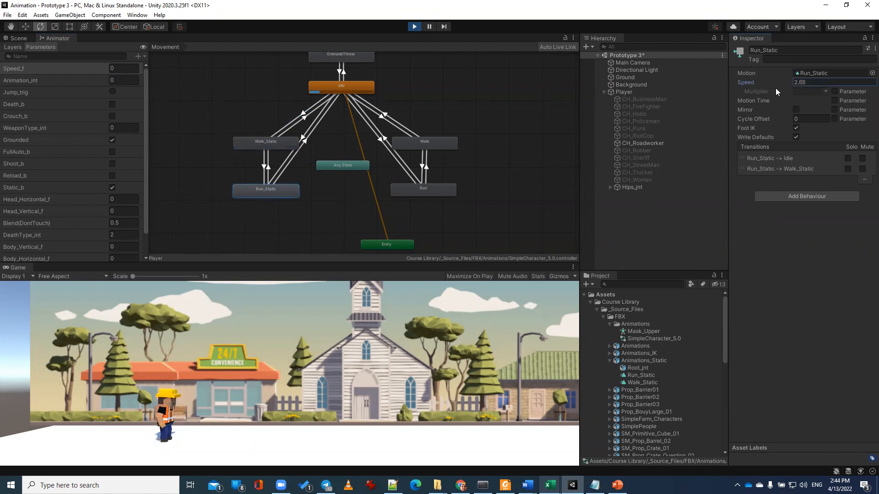
pyautogui.click(123, 68)
pyautogui.write('1')
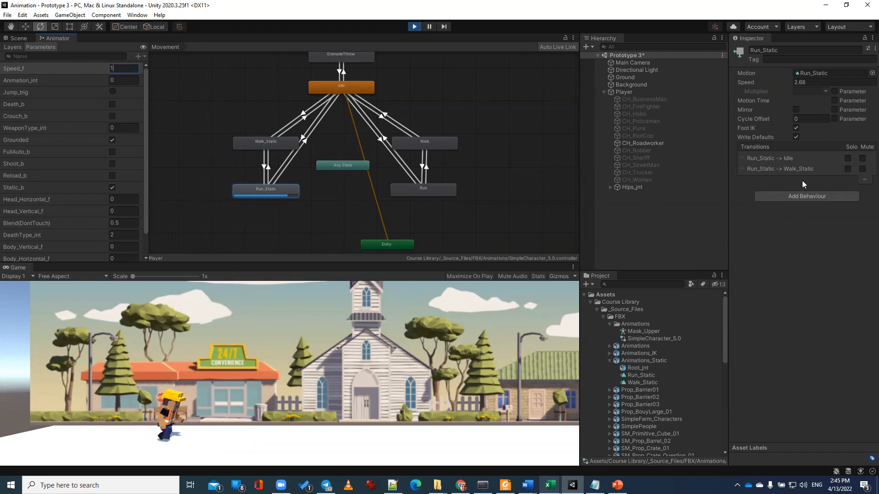
# - Inspect the Walk_Static to Run_Static condition, and restart play mode with the Speed_f parameter set to 1
pyautogui.click(264, 174)
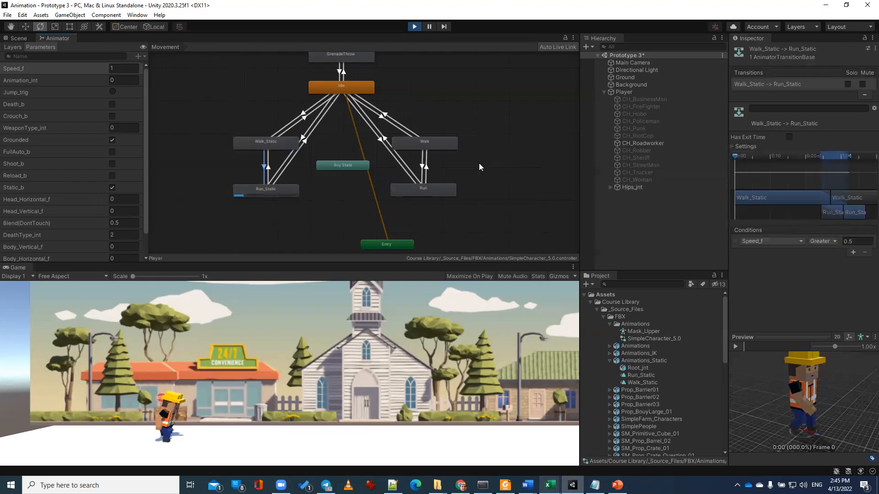
pyautogui.click(415, 27)
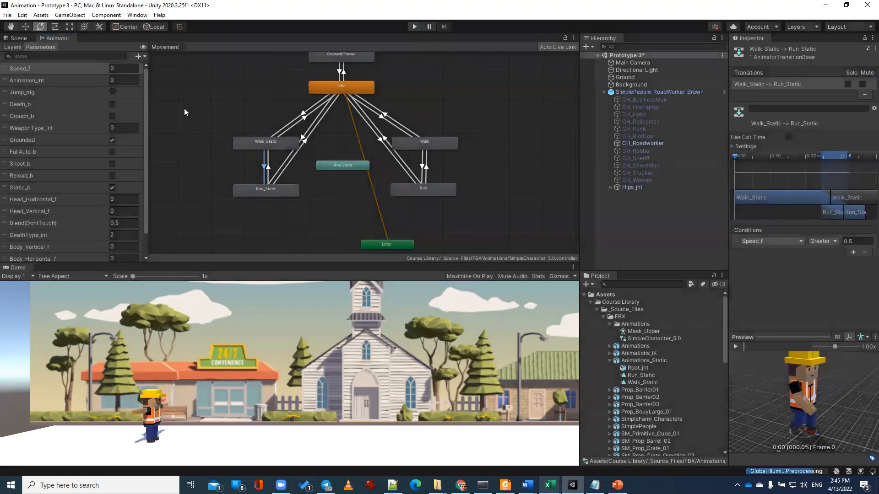
pyautogui.click(119, 70)
pyautogui.hotkey('ctrl', 'p')
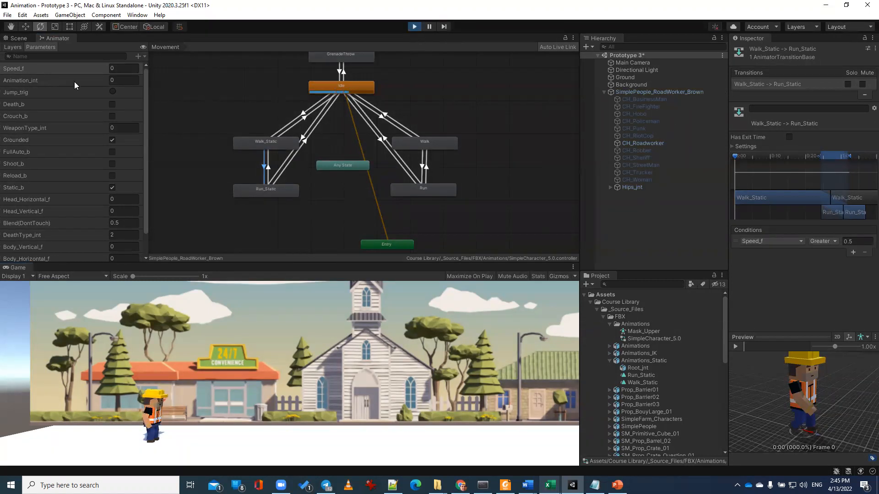
pyautogui.click(122, 69)
pyautogui.write('1')
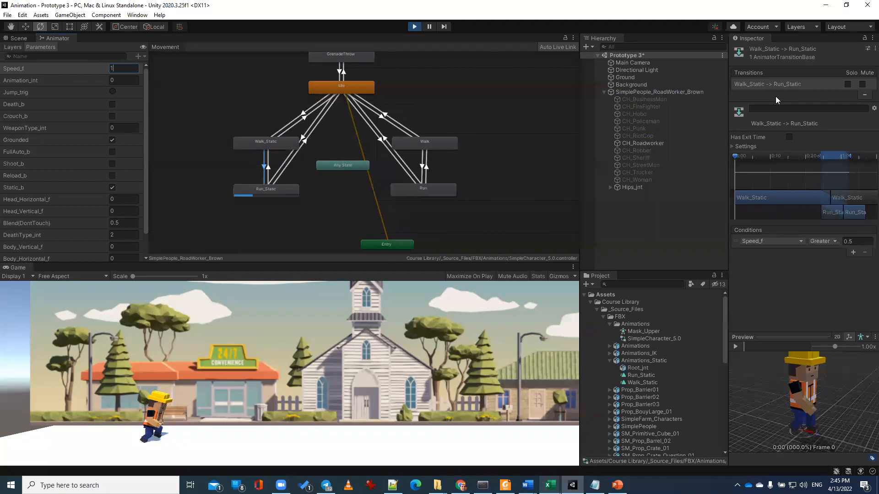
# - Set the Run_Static state's speed to 1.5 and test the run with the Speed_f parameter at 1
pyautogui.click(266, 191)
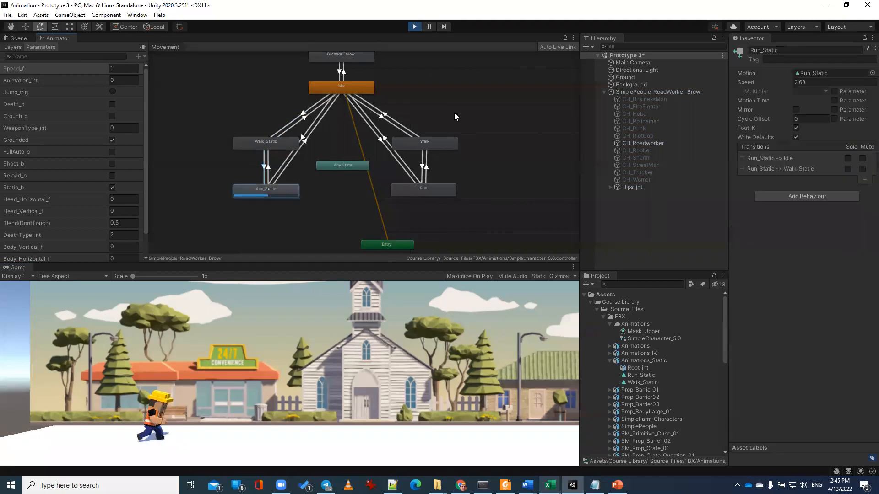
pyautogui.click(808, 82)
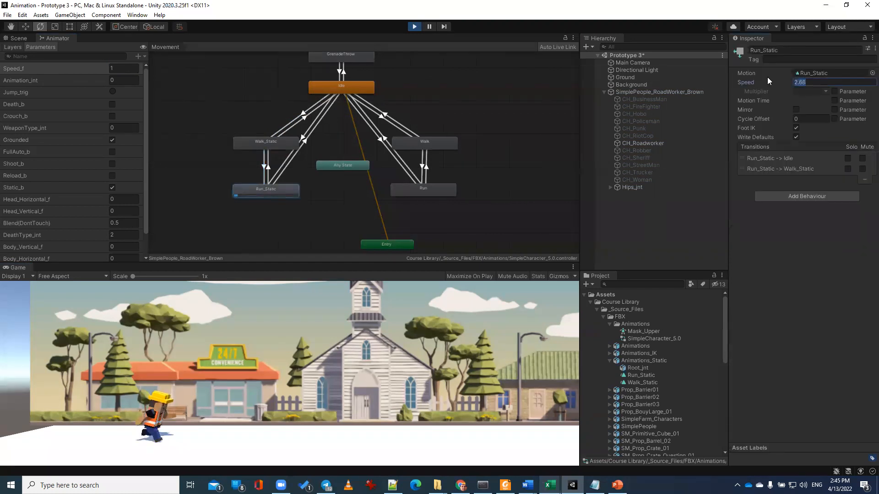
pyautogui.write('1.5')
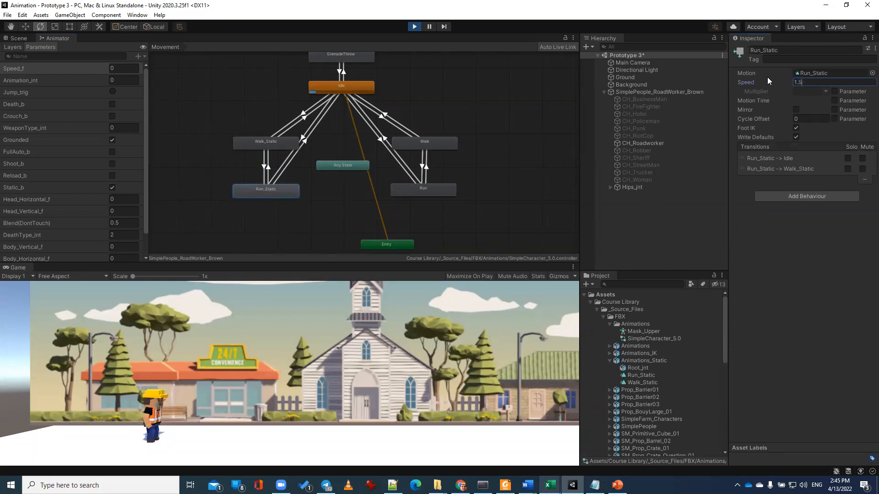
pyautogui.click(114, 68)
pyautogui.write('1')
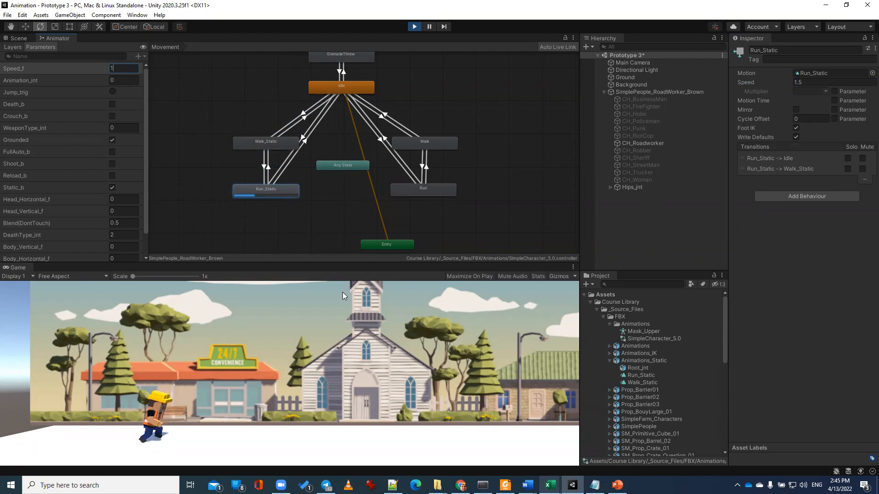
pyautogui.click(277, 193)
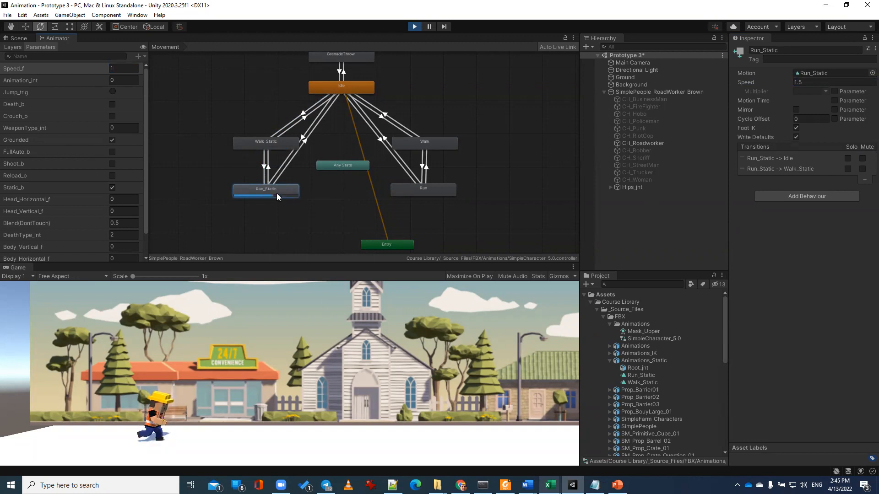
# - Inspect the Run state and the Idle to Run transition conditions, and turn off the Static_b parameter
pyautogui.click(405, 187)
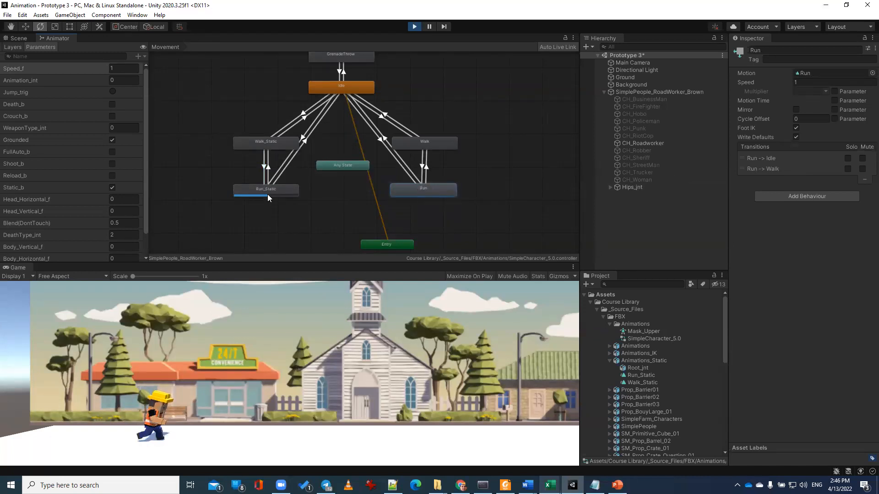
pyautogui.click(383, 144)
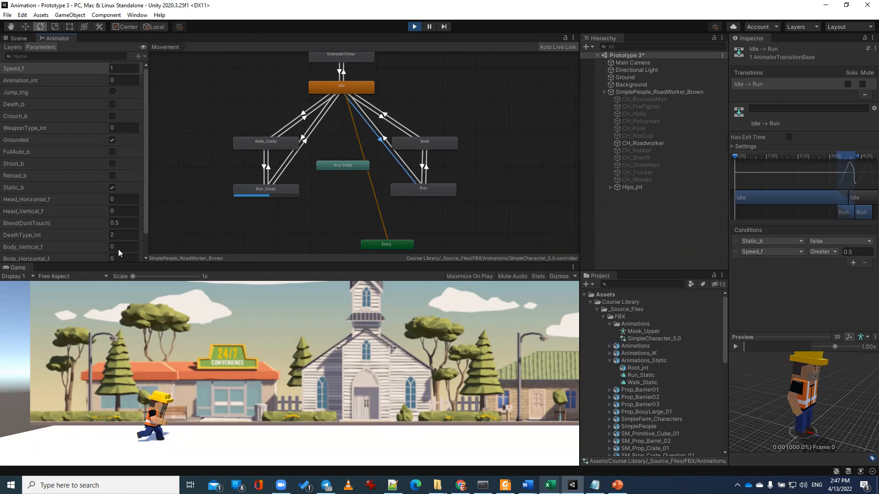
pyautogui.click(114, 191)
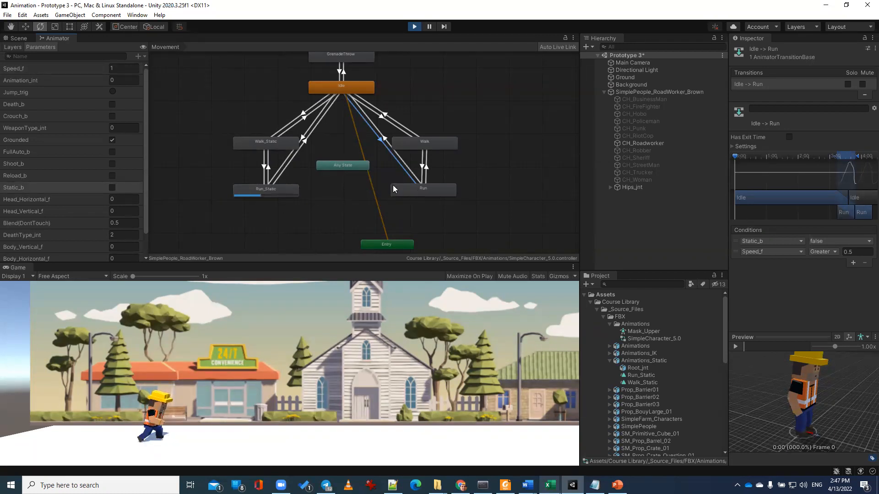
# - Create a transition from the Run_Static state to the Run state
pyautogui.rightClick(297, 193)
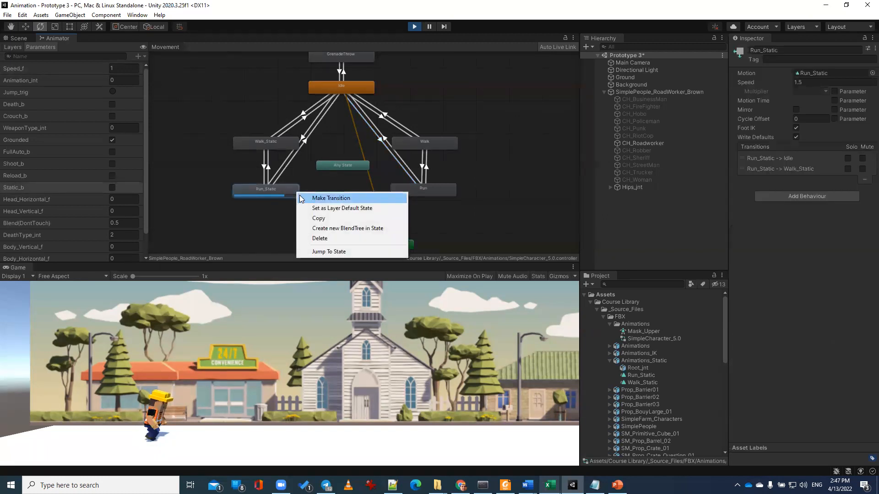
pyautogui.click(302, 198)
pyautogui.click(395, 189)
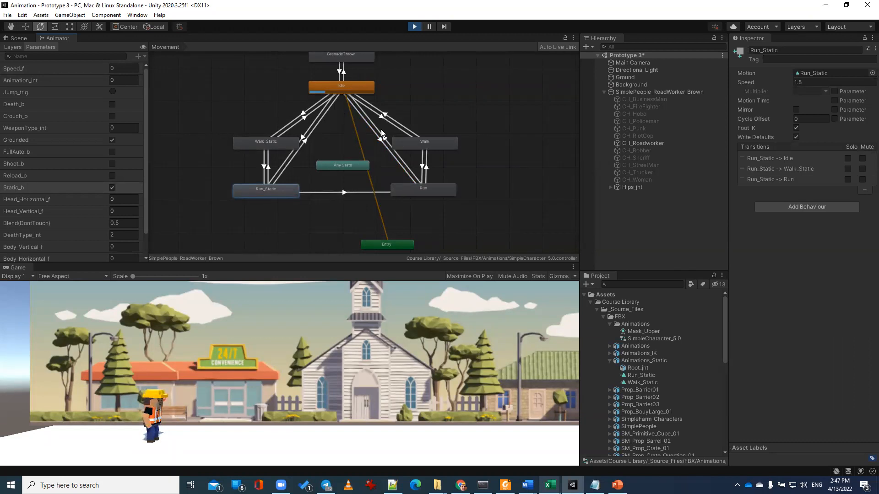
# - Set the Speed_f parameter to 1 in play mode and look for the running character in the Scene view
pyautogui.click(122, 69)
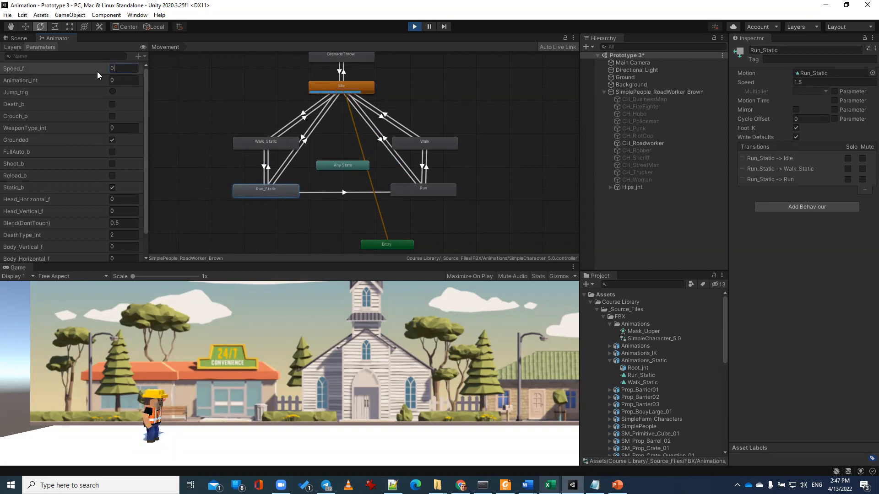
pyautogui.write('1')
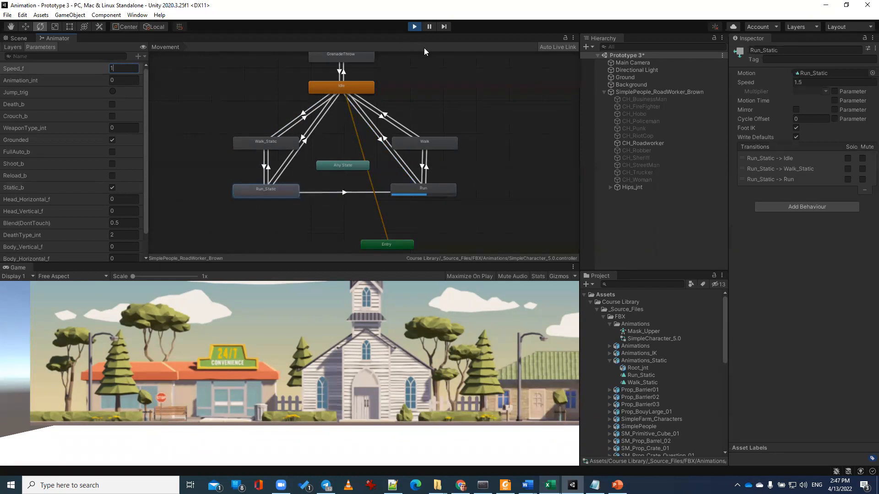
pyautogui.scroll(-5, 378, 180)
pyautogui.scroll(-3, 378, 181)
pyautogui.scroll(6, 391, 251)
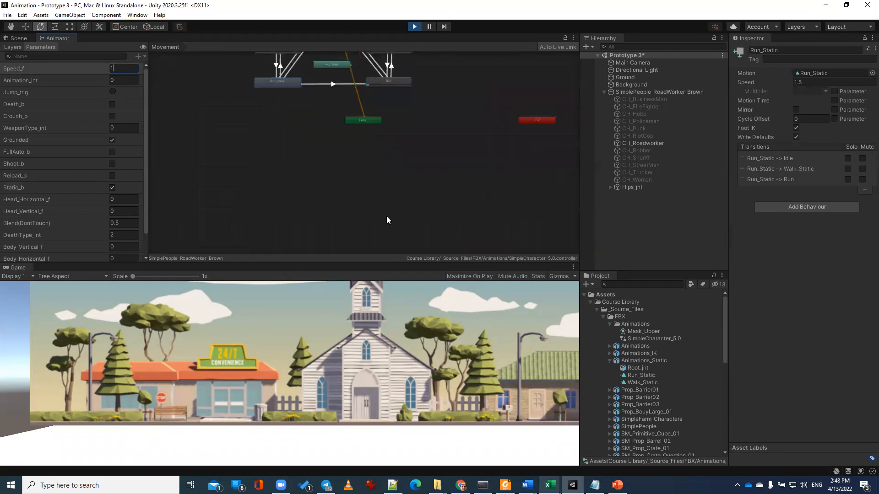
pyautogui.click(18, 38)
pyautogui.scroll(-5, 376, 226)
pyautogui.scroll(-6, 375, 226)
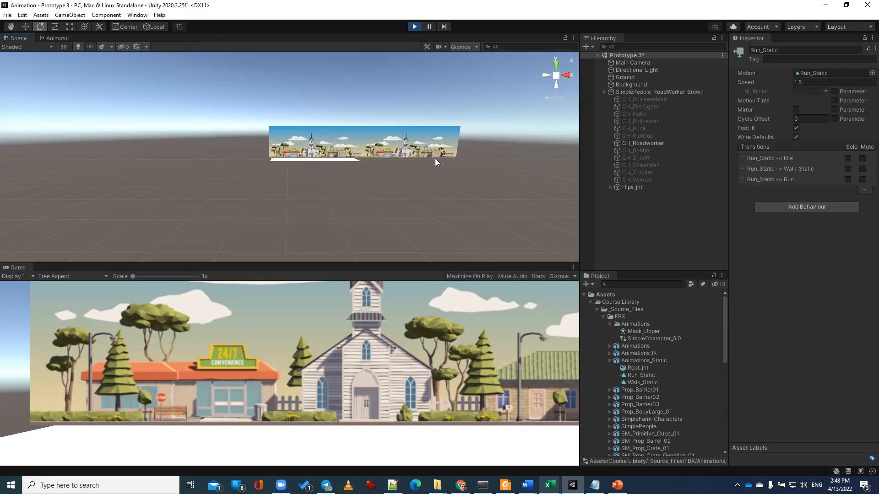
pyautogui.scroll(5, 182, 92)
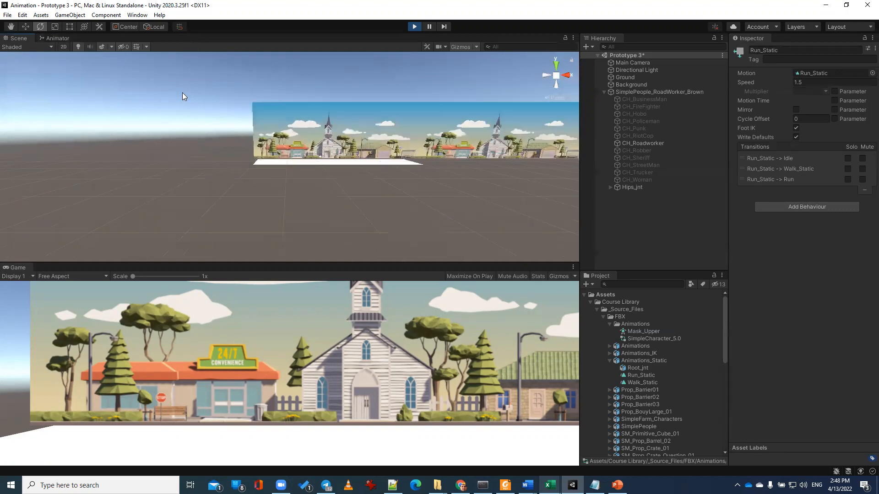
pyautogui.scroll(4, 182, 93)
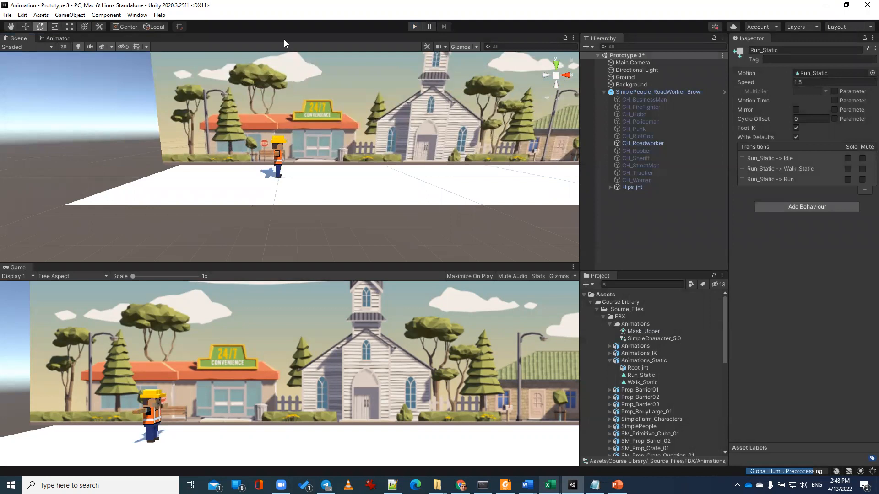
# - Return to the Animator graph outside play mode and set the Speed_f parameter to 1
pyautogui.click(58, 39)
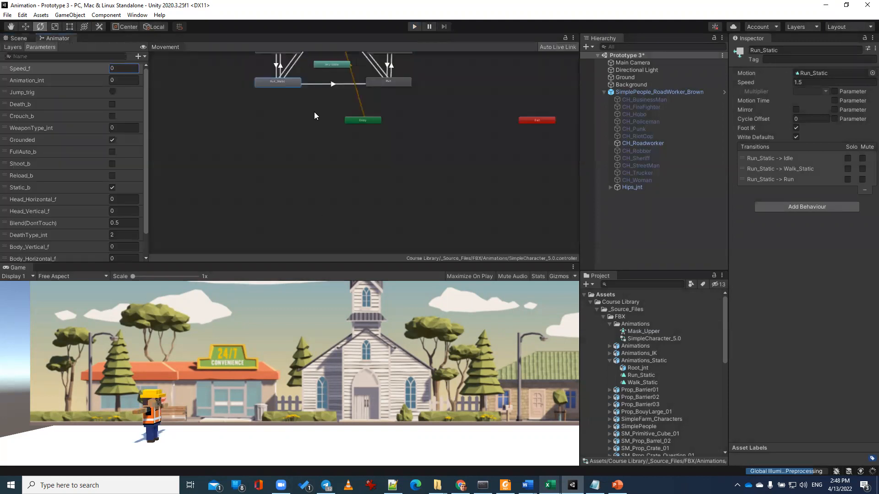
pyautogui.moveTo(312, 140); pyautogui.dragTo(323, 226, button='middle')
pyautogui.scroll(5, 323, 226)
pyautogui.moveTo(325, 185); pyautogui.dragTo(319, 221, button='middle')
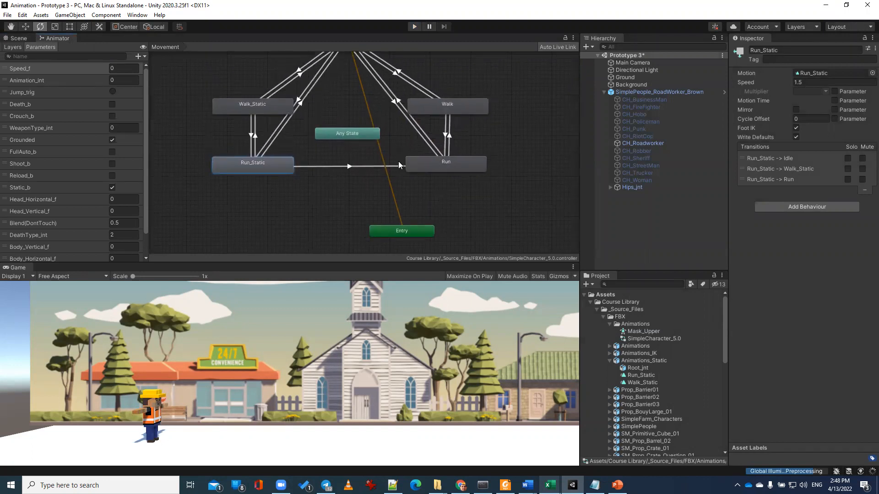
pyautogui.moveTo(327, 196); pyautogui.dragTo(327, 211)
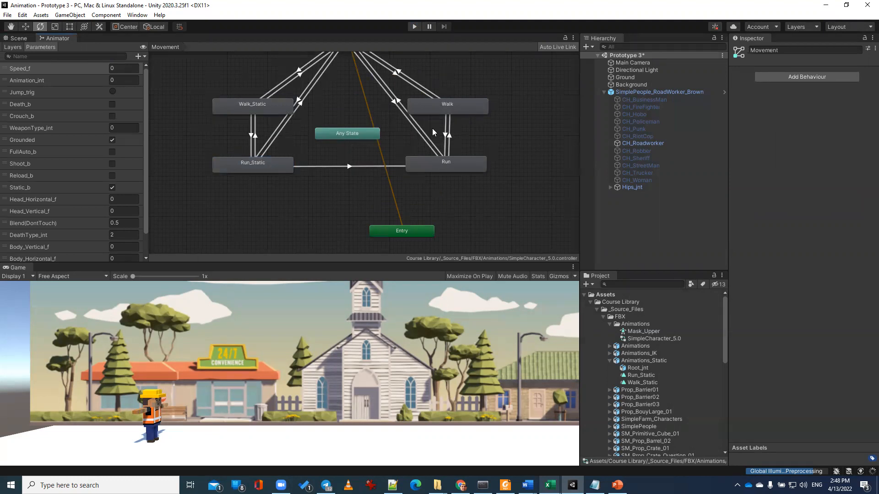
pyautogui.moveTo(353, 132); pyautogui.dragTo(350, 165, button='middle')
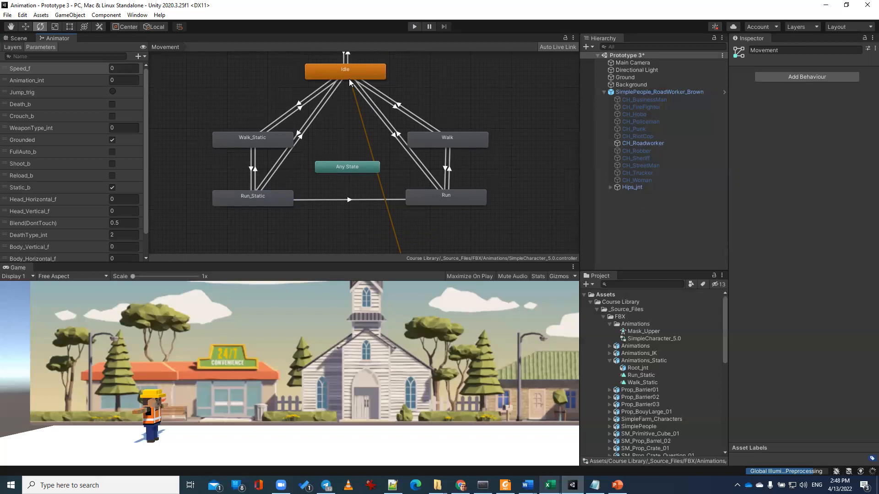
pyautogui.click(111, 69)
pyautogui.write('1')
# - Inspect the Idle to Run_Static and Run_Static to Run transitions, running play mode for each to observe the state changes
pyautogui.click(281, 158)
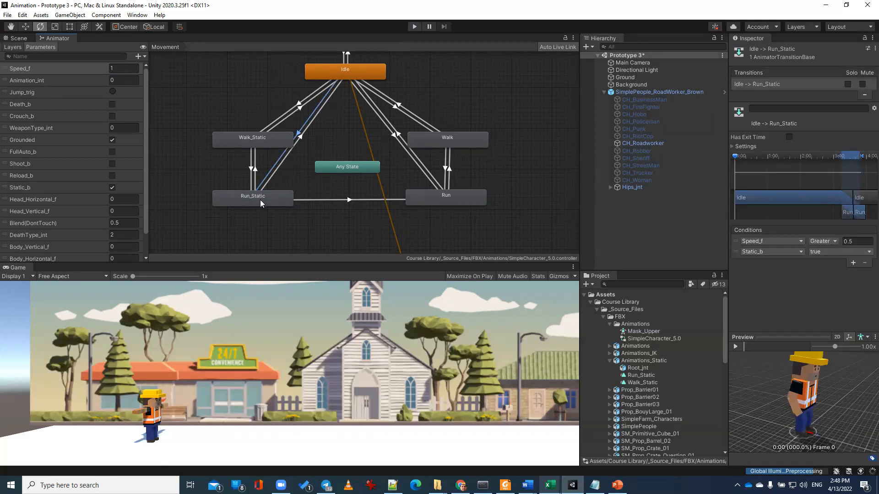
pyautogui.hotkey('ctrl', 'p')
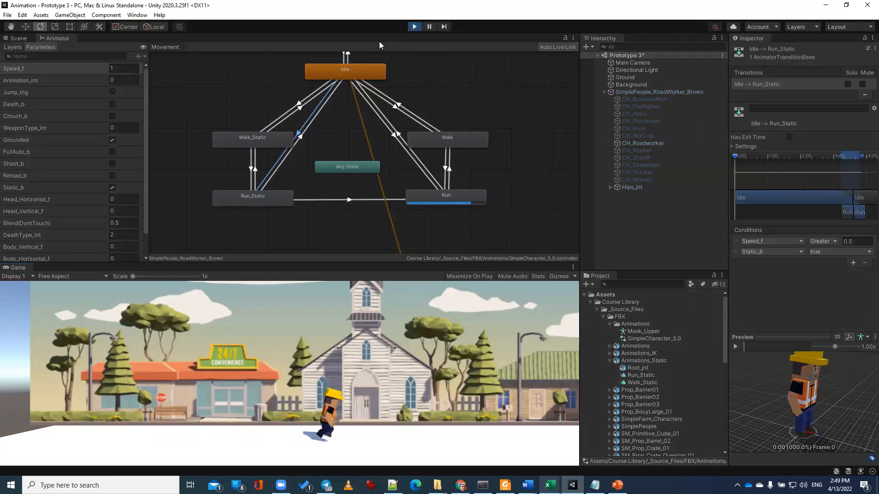
pyautogui.hotkey('ctrl', 'p')
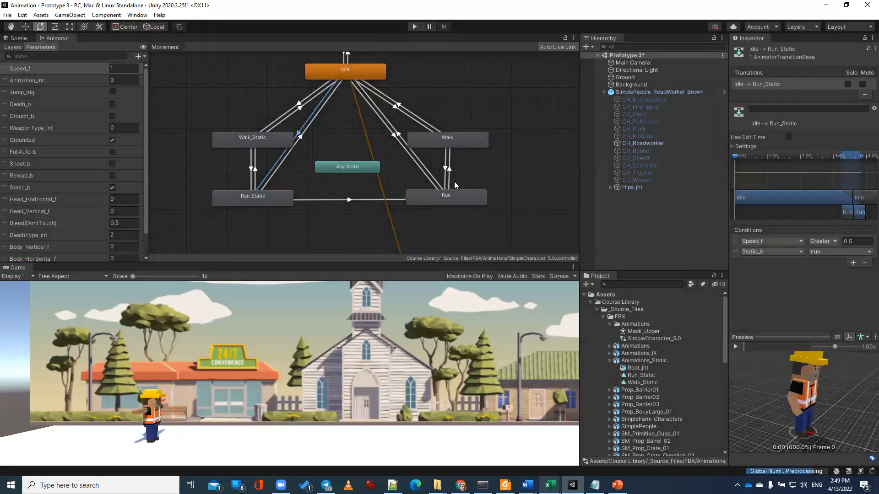
pyautogui.click(331, 199)
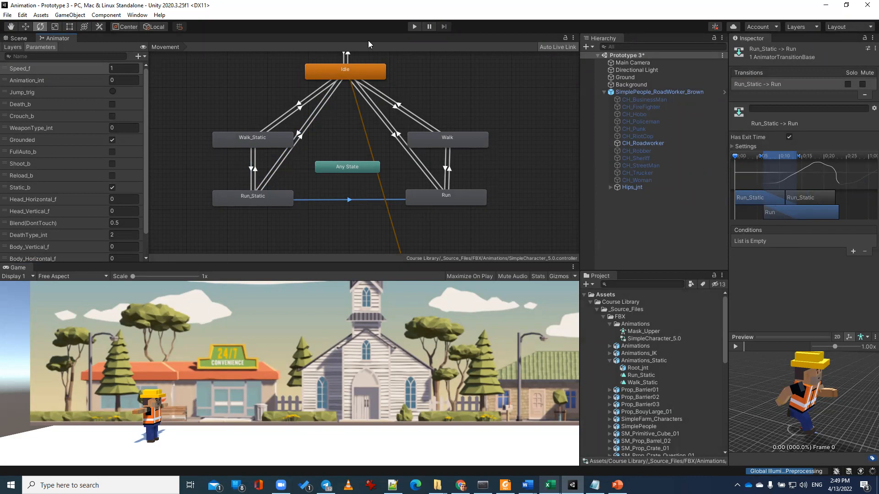
pyautogui.hotkey('ctrl', 'p')
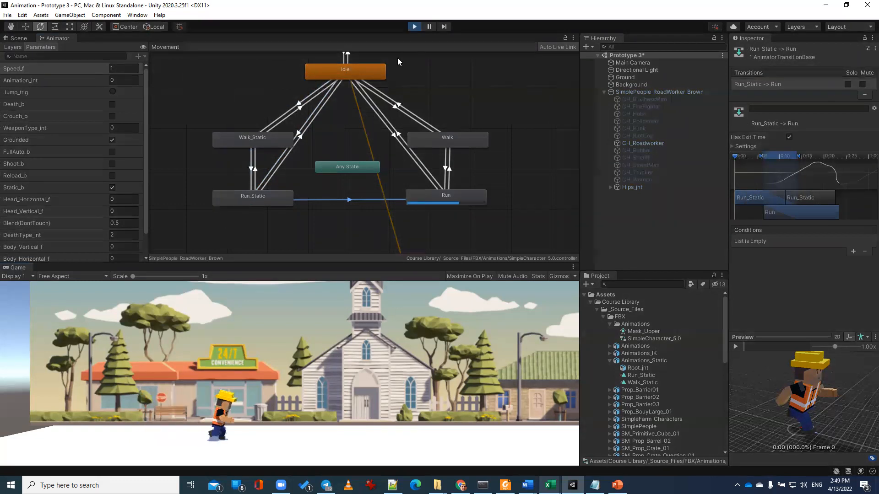
pyautogui.hotkey('ctrl', 'p')
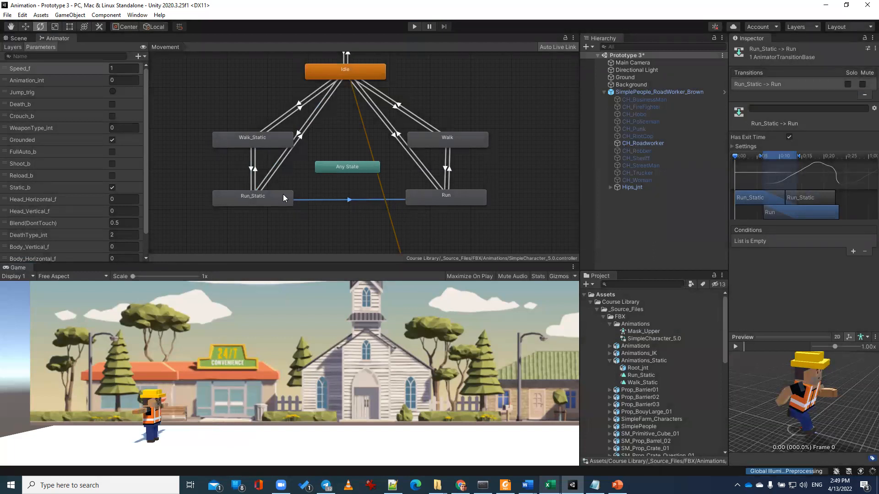
# - Add a condition to the Run_Static to Run transition that requires Static_b to be false
pyautogui.click(291, 145)
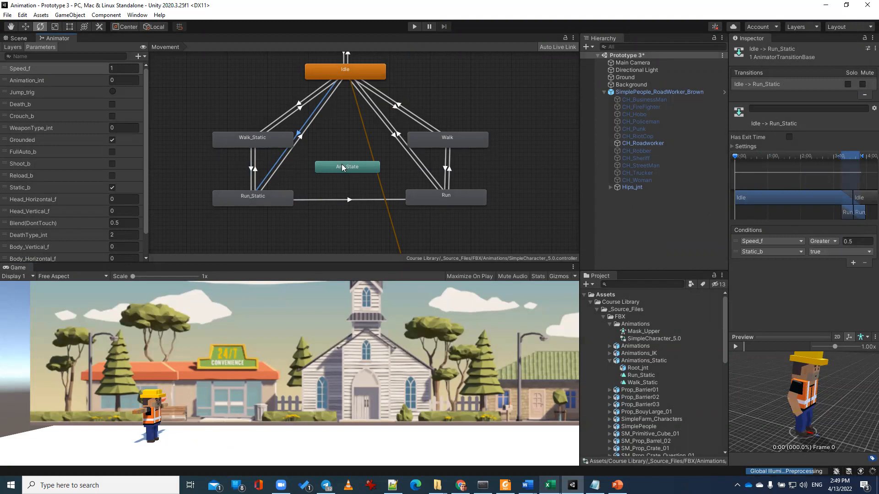
pyautogui.click(341, 200)
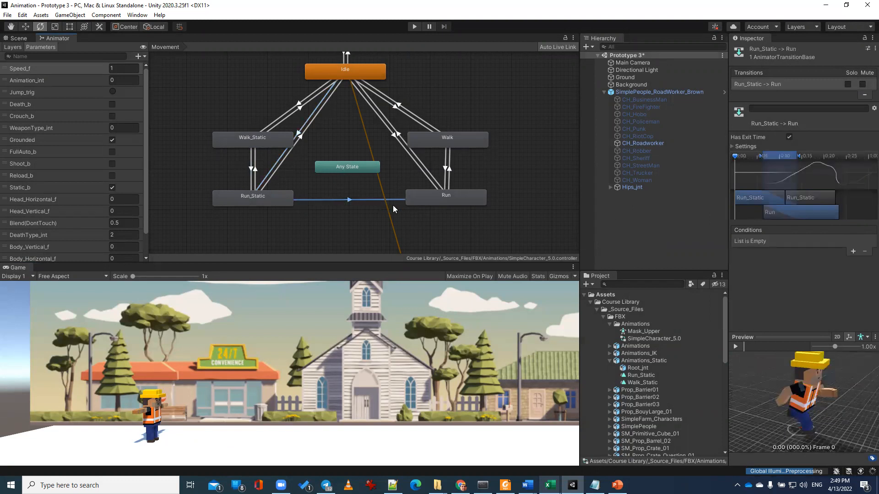
pyautogui.click(853, 253)
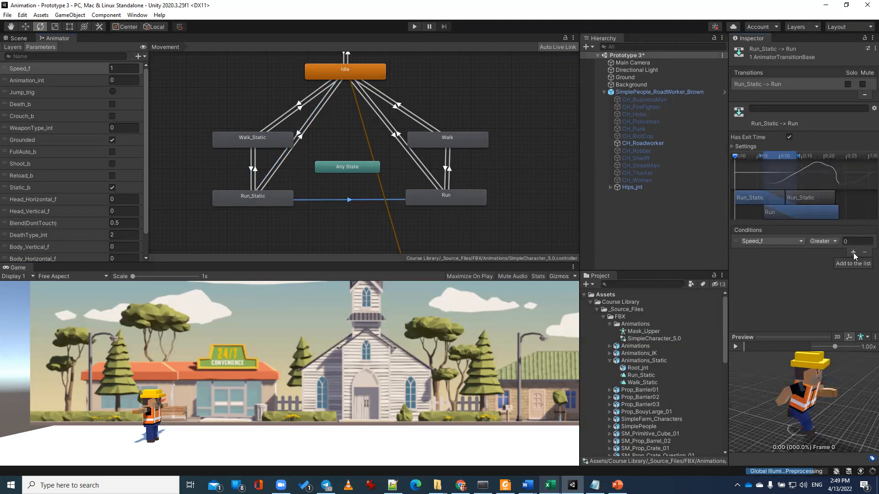
pyautogui.click(802, 240)
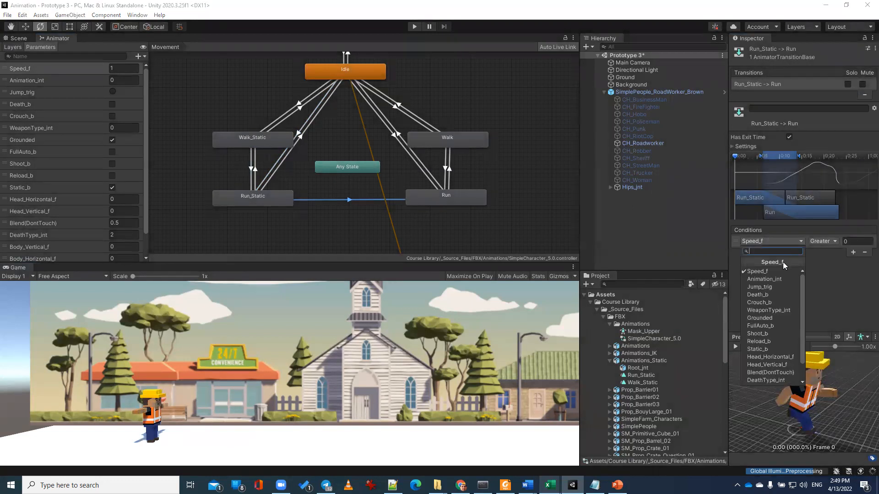
pyautogui.write('sta')
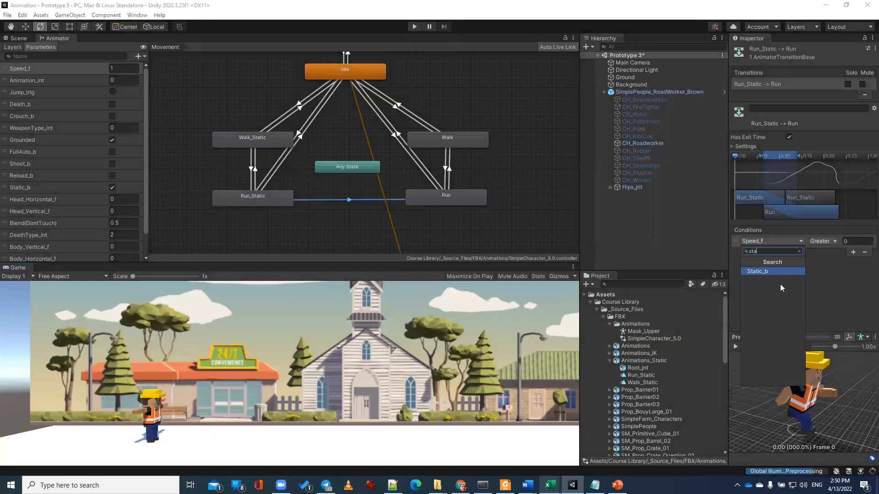
pyautogui.click(776, 273)
pyautogui.click(850, 246)
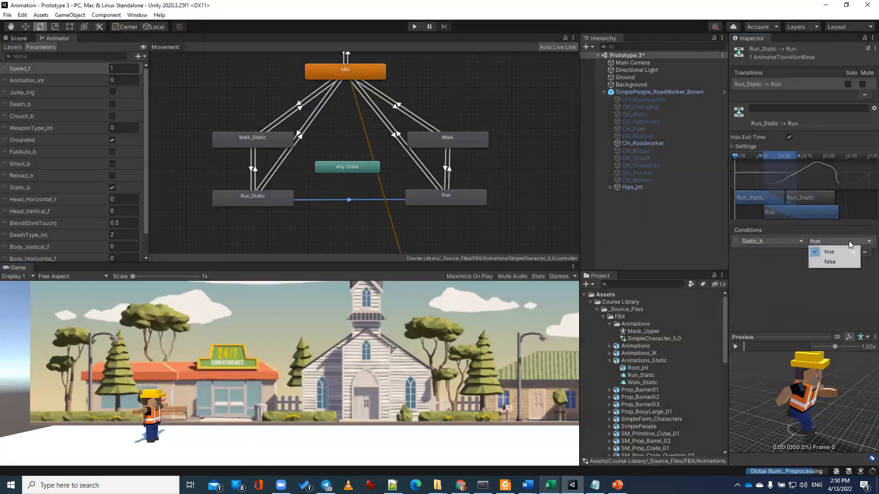
pyautogui.click(841, 262)
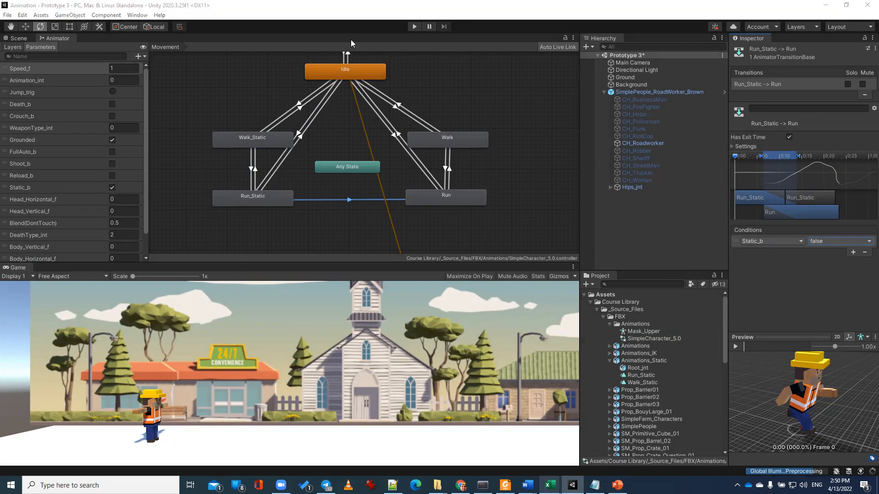
# - Test the Run_Static to Run transition in play mode by turning off Static_b, and stop playing
pyautogui.hotkey('ctrl', 'p')
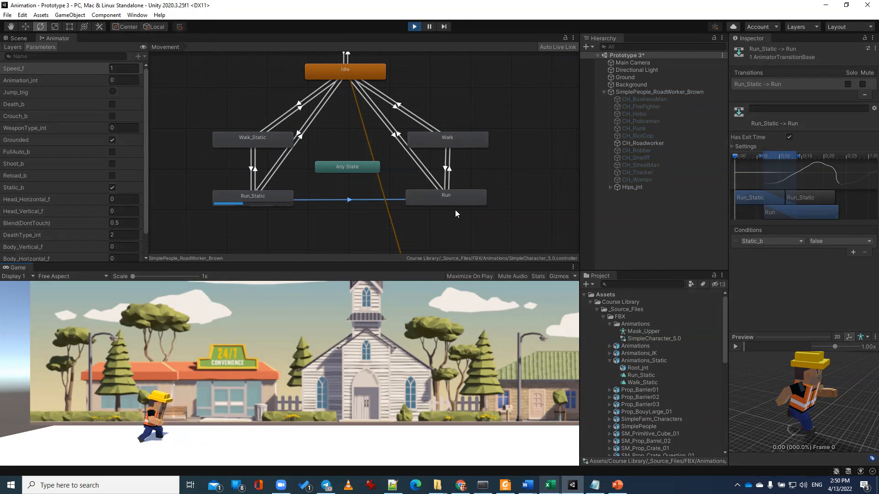
pyautogui.click(111, 187)
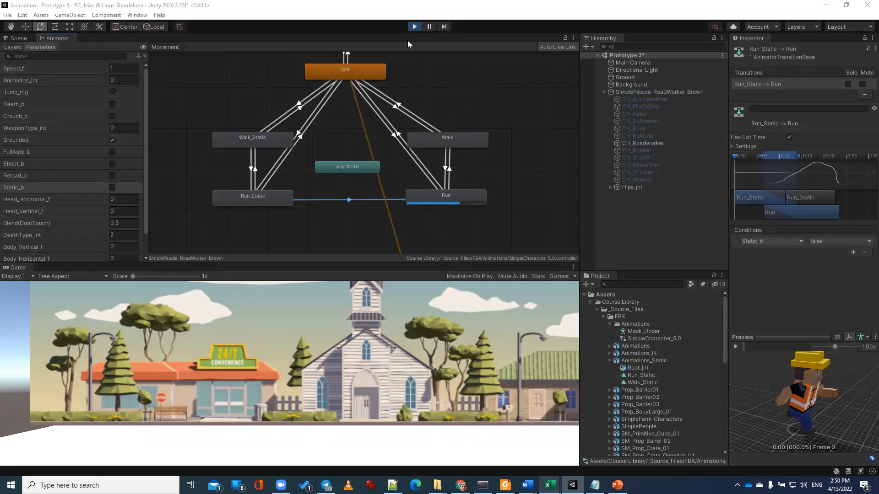
pyautogui.hotkey('ctrl', 'p')
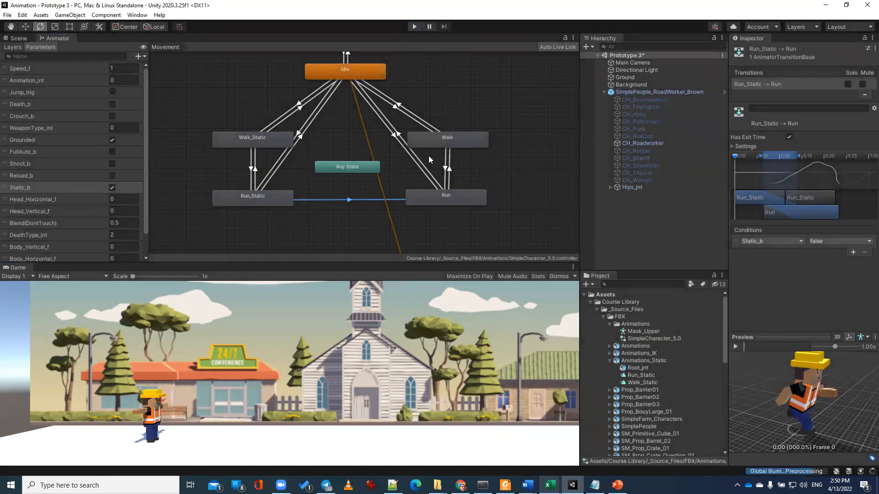
# - Inspect the Walk state and the Run to Walk and Walk to Idle transition conditions, with Speed_f set to 1
pyautogui.click(454, 145)
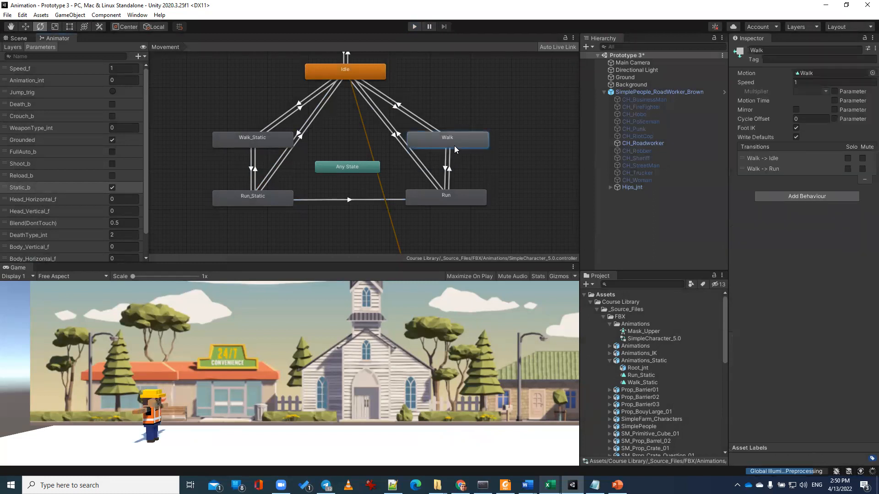
pyautogui.click(450, 173)
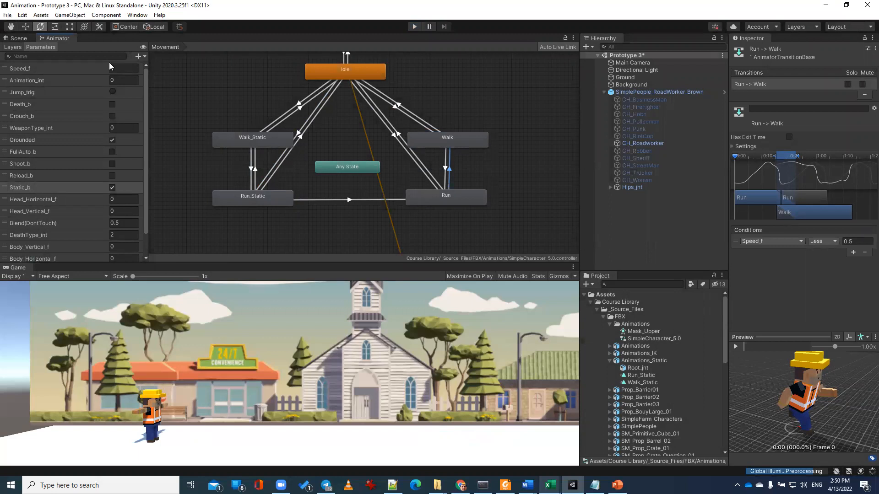
pyautogui.write('1')
pyautogui.click(441, 138)
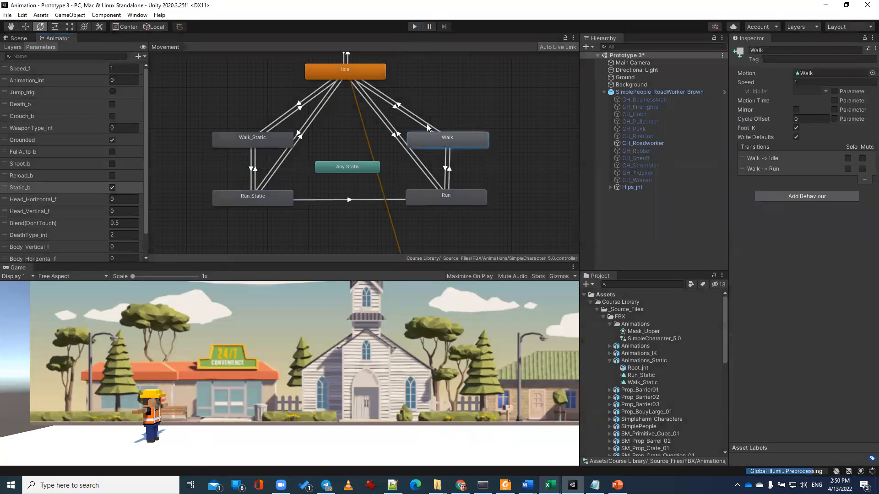
pyautogui.click(426, 122)
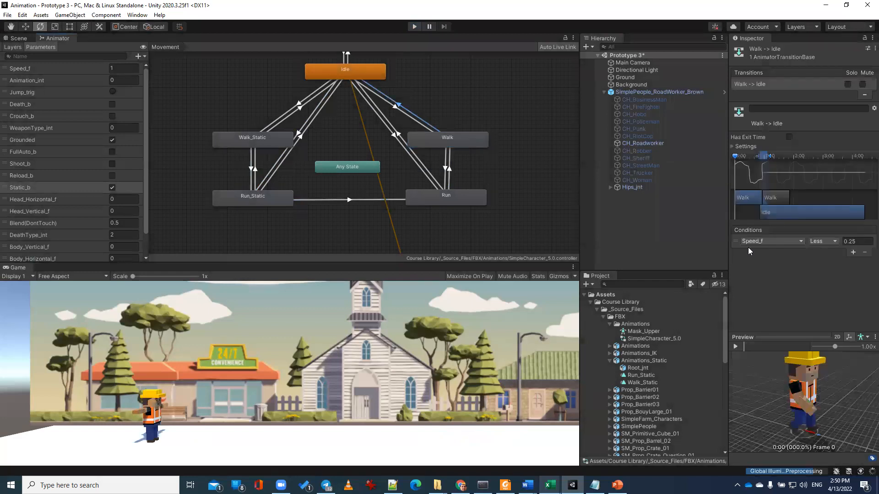
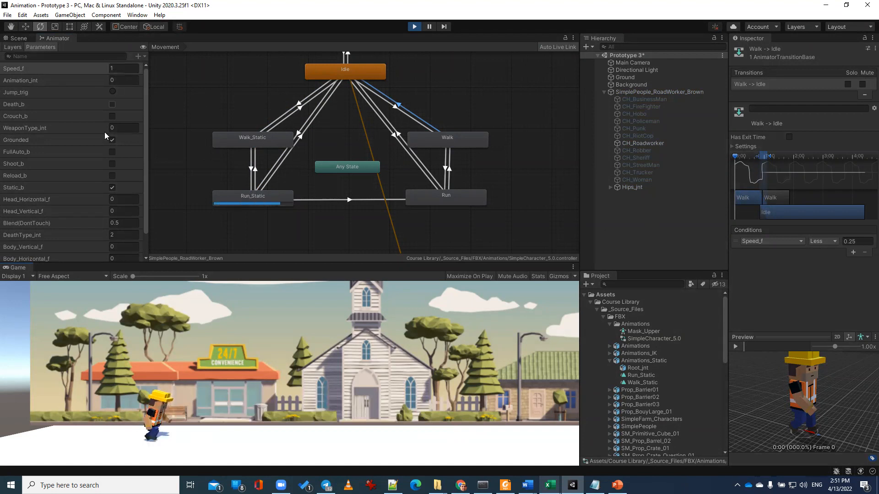
# - Turn off Static_b in play mode and test the Speed_f parameter at 0.5 and 0.25
pyautogui.click(112, 187)
pyautogui.moveTo(121, 69); pyautogui.dragTo(103, 69)
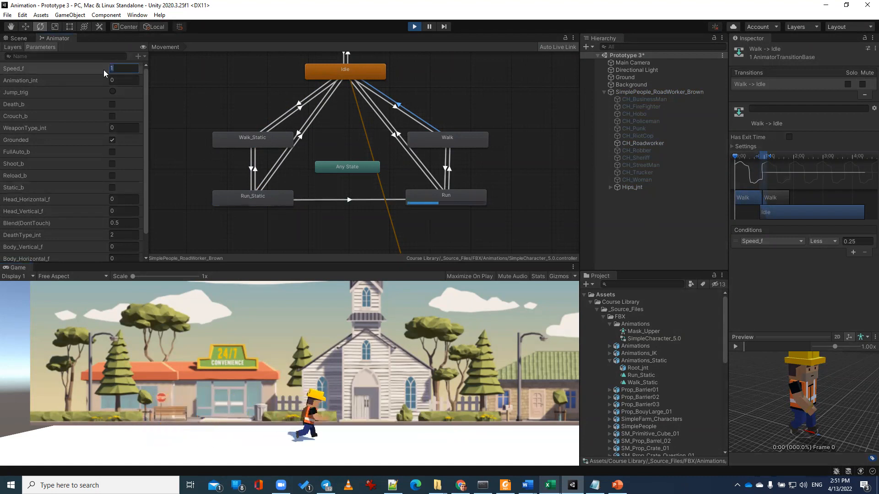
pyautogui.write('0.5')
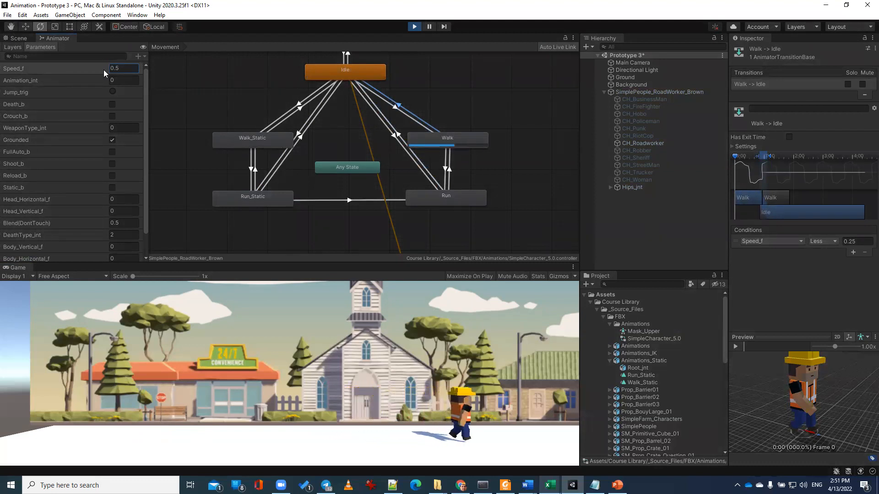
pyautogui.write('0')
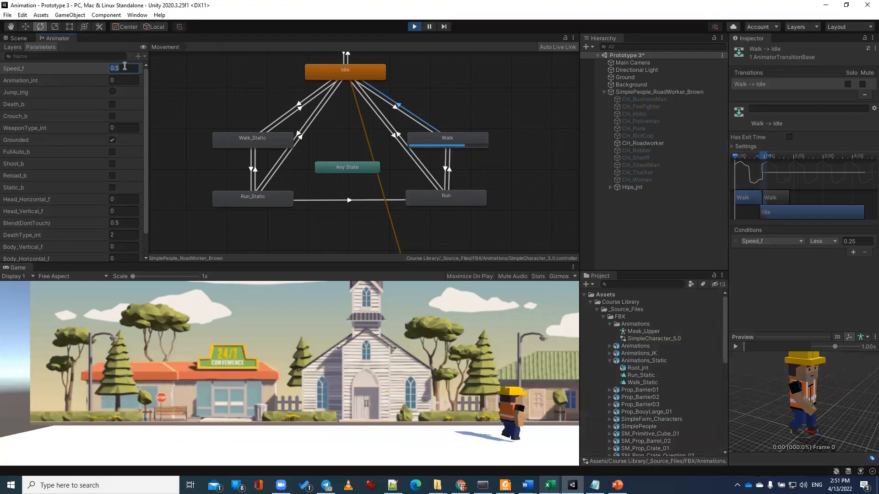
pyautogui.write('.2')
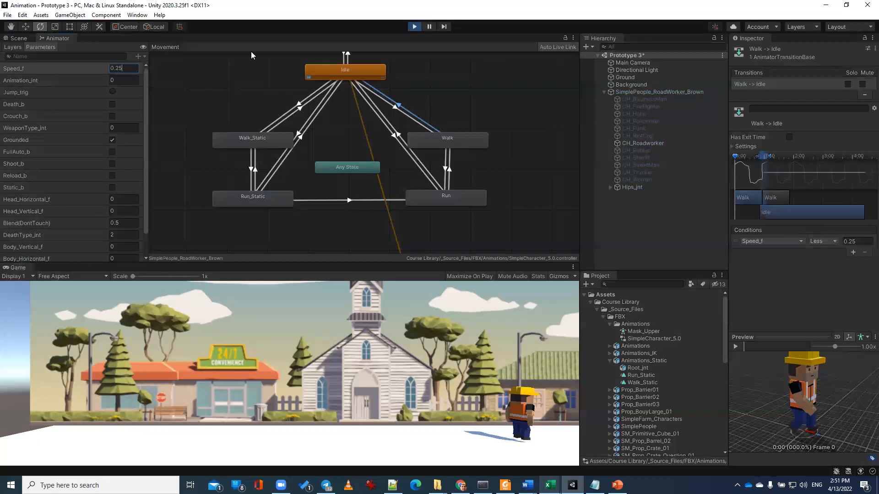
# - Test the Speed_f parameter at 1 in play mode, and stop playing
pyautogui.press('BackSpace')
pyautogui.press('BackSpace')
pyautogui.press('BackSpace')
pyautogui.press('BackSpace')
pyautogui.write('1')
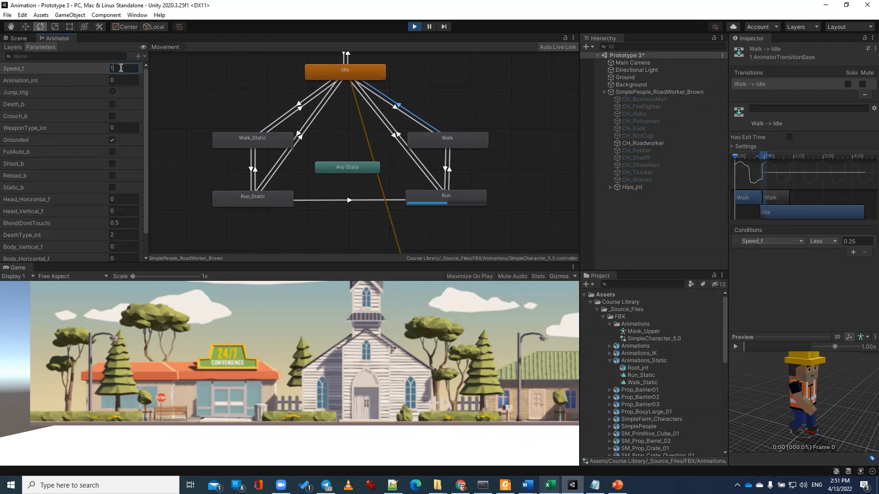
pyautogui.click(415, 26)
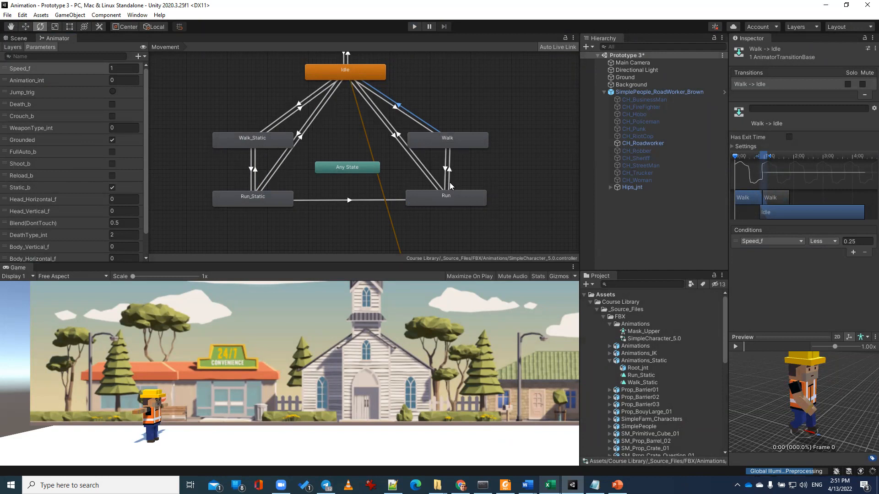
# - Inspect the conditions of the Idle to Walk and Idle to Walk_Static transitions, and check the list of animator layers
pyautogui.click(406, 113)
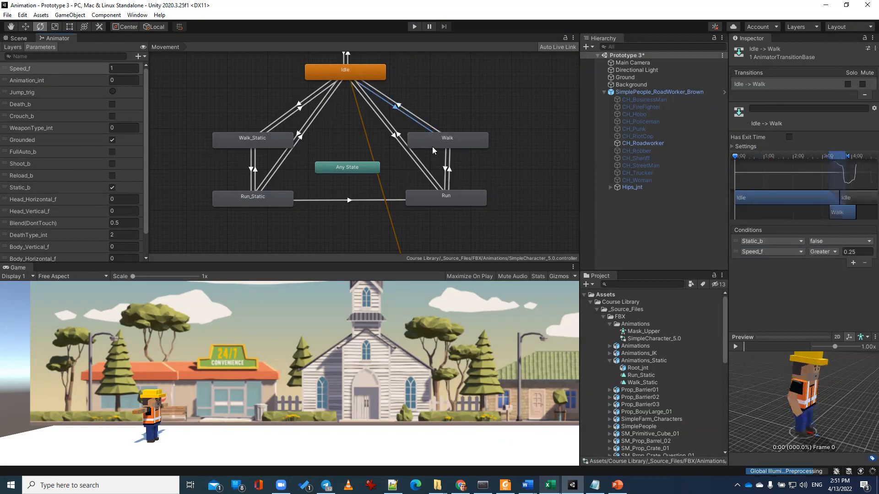
pyautogui.click(297, 107)
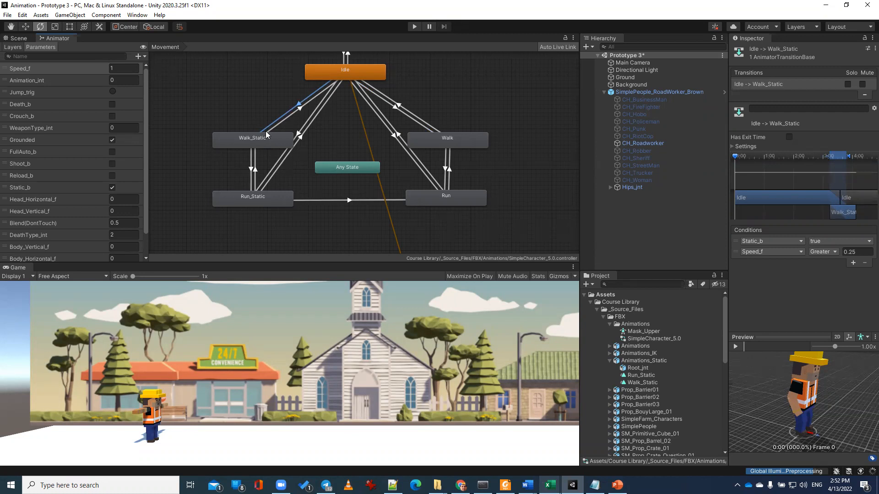
pyautogui.click(13, 48)
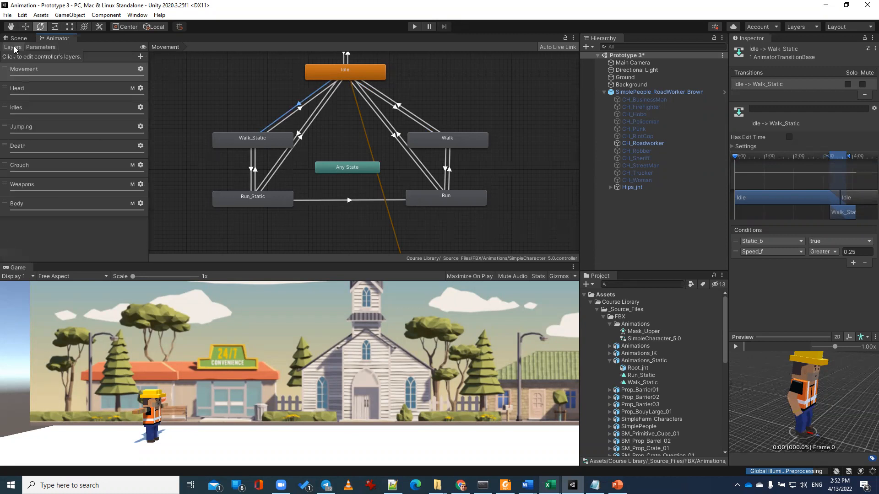
pyautogui.click(36, 48)
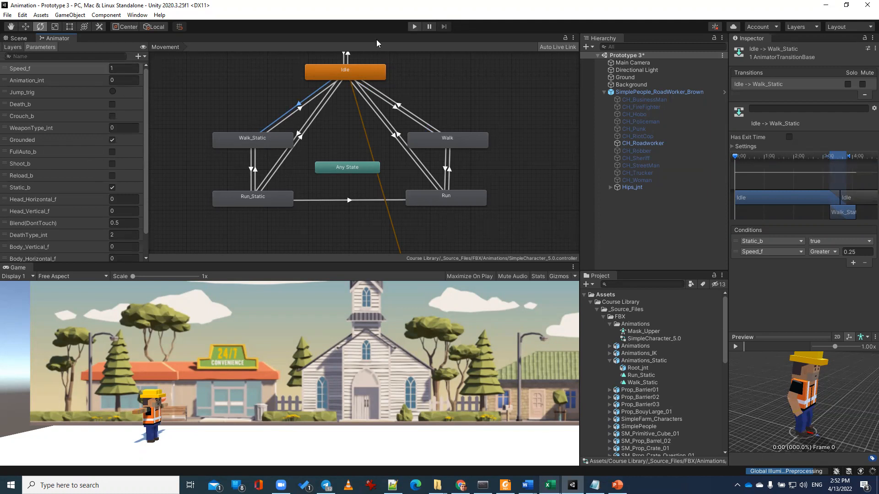
# - Start play mode and set the Run_Static state's speed to 0.5
pyautogui.hotkey('ctrl', 'p')
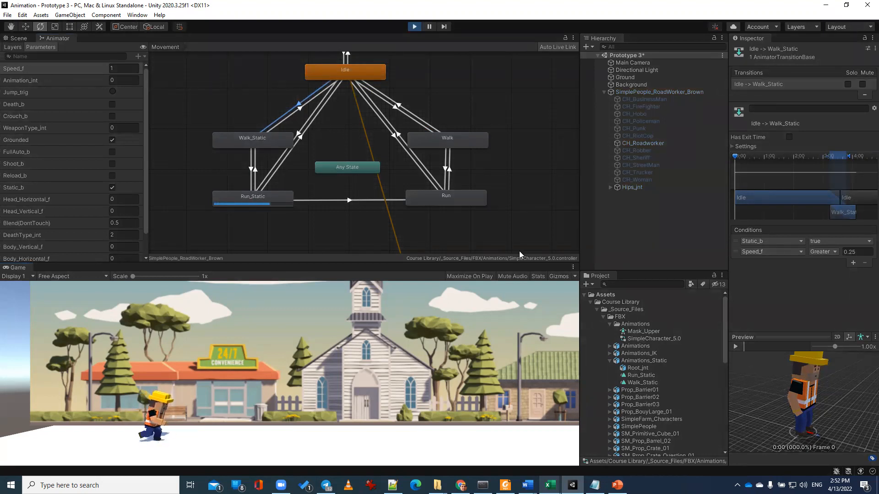
pyautogui.click(273, 205)
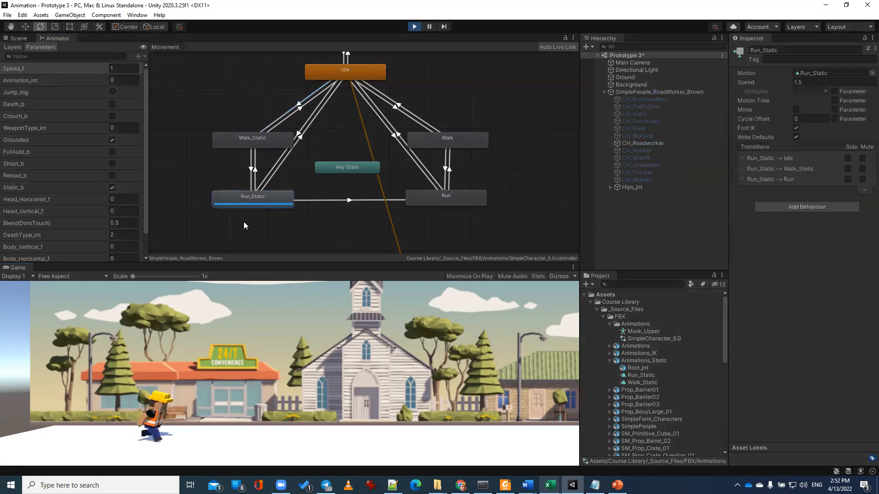
pyautogui.click(764, 79)
pyautogui.write('0.5')
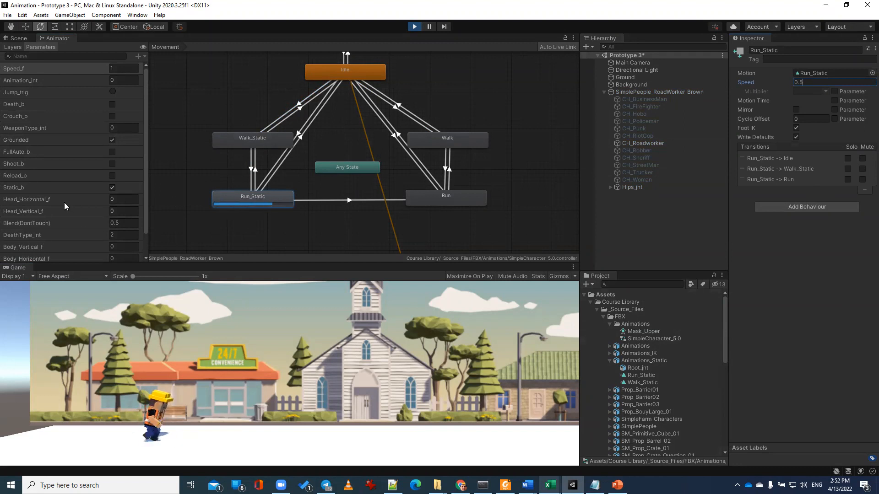
# - Test the Head_Horizontal_f parameter at 1, -0.1 and -1 in play mode, and reset it to 0
pyautogui.scroll(-2, 78, 198)
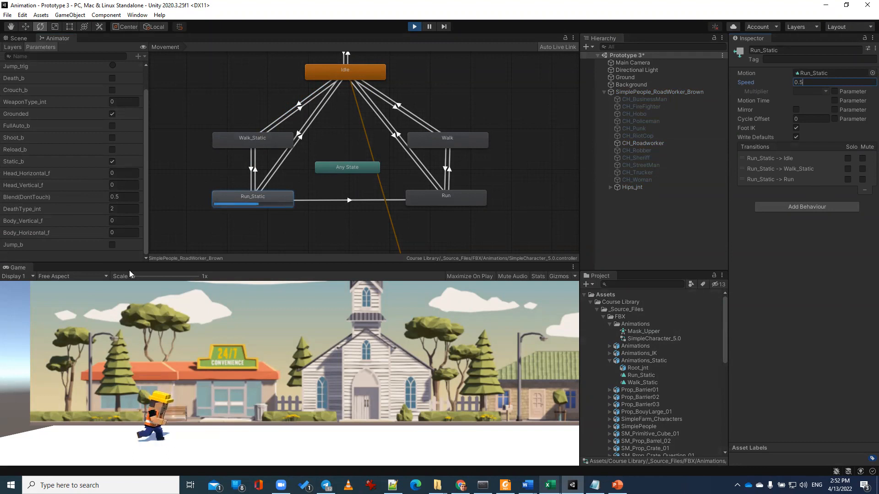
pyautogui.click(118, 174)
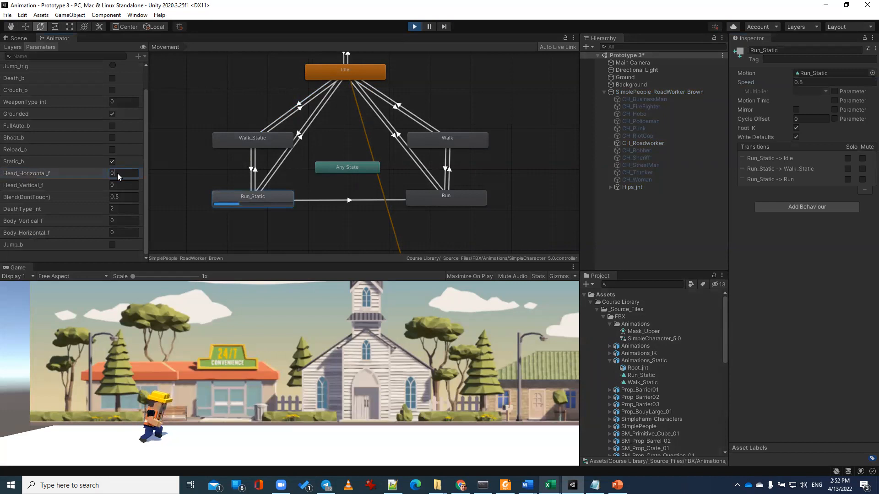
pyautogui.write('1')
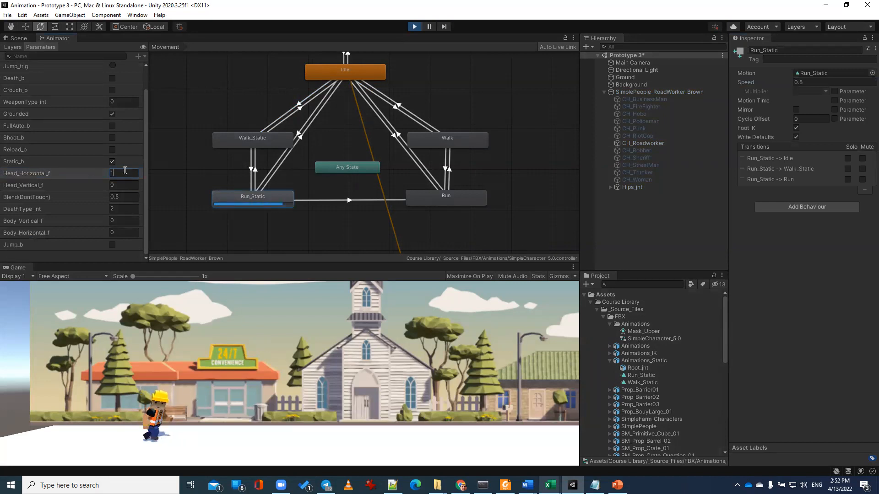
pyautogui.press('BackSpace')
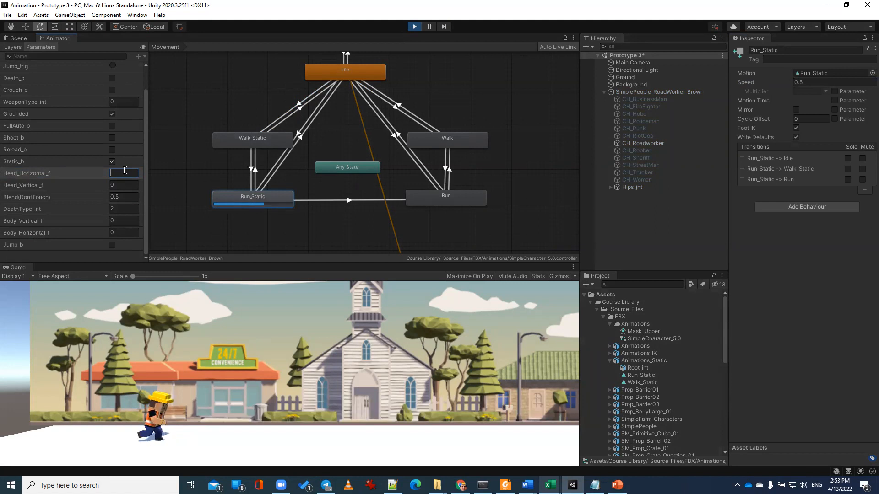
pyautogui.write('-0')
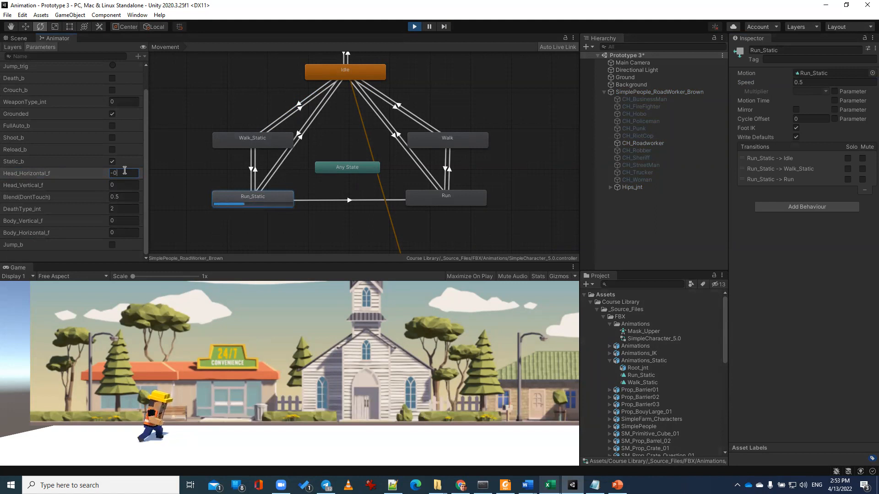
pyautogui.write('.1')
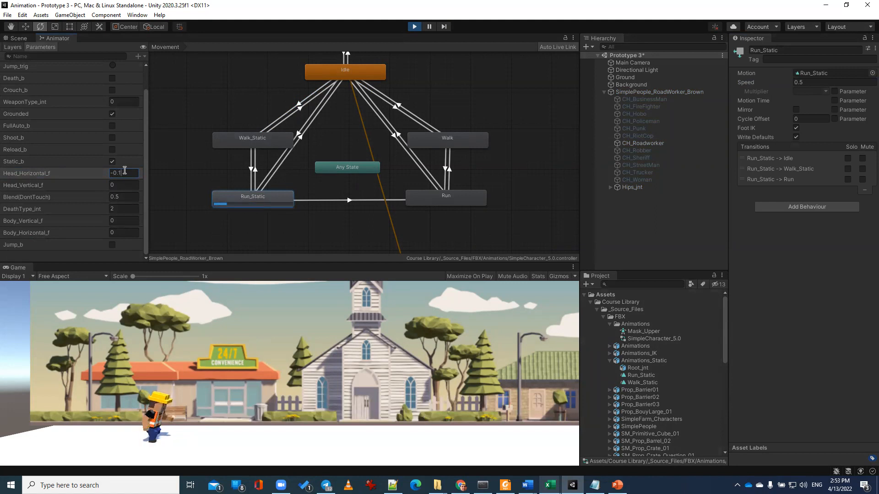
pyautogui.press('BackSpace')
pyautogui.press('BackSpace')
pyautogui.press('BackSpace')
pyautogui.write('1')
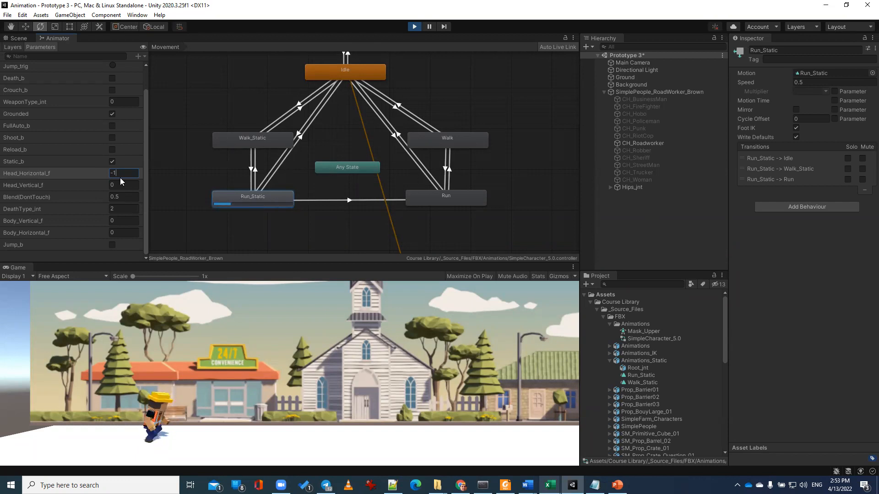
pyautogui.moveTo(121, 172); pyautogui.dragTo(65, 166)
pyautogui.write('0')
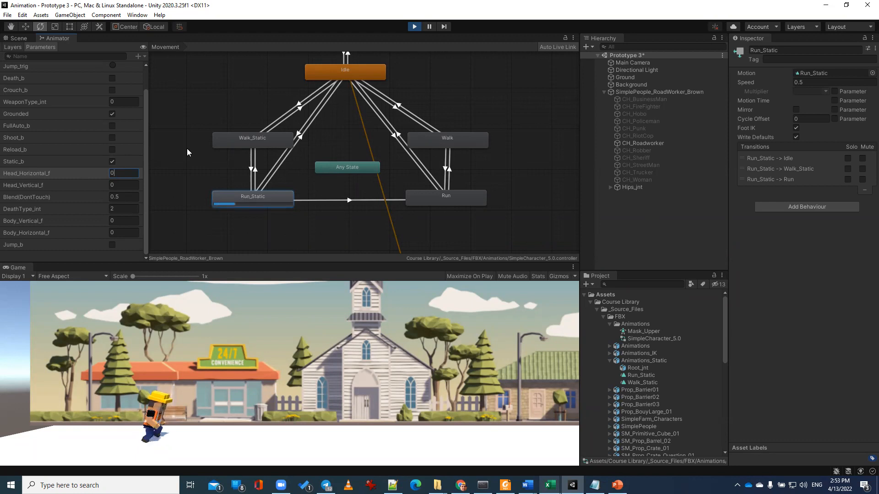
# - Examine the Head layer with its Head state, and the states of the Body layer
pyautogui.click(13, 47)
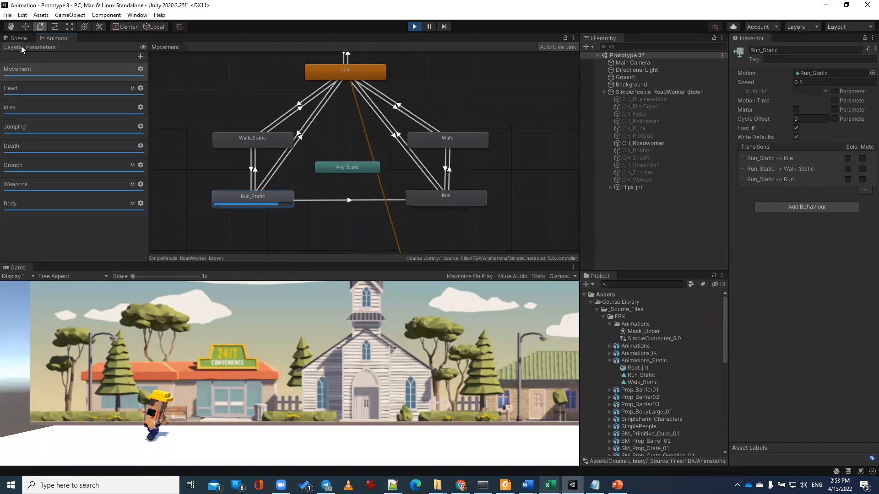
pyautogui.click(33, 89)
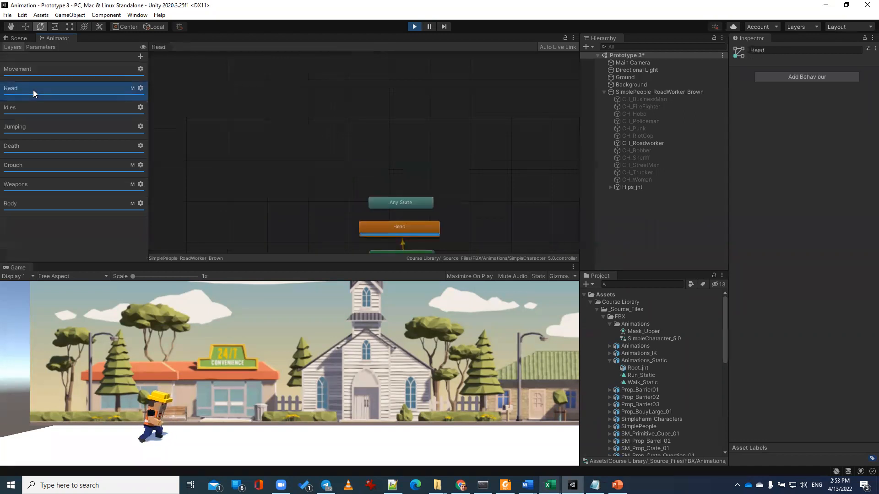
pyautogui.moveTo(313, 170); pyautogui.dragTo(279, 117, button='middle')
pyautogui.click(346, 172)
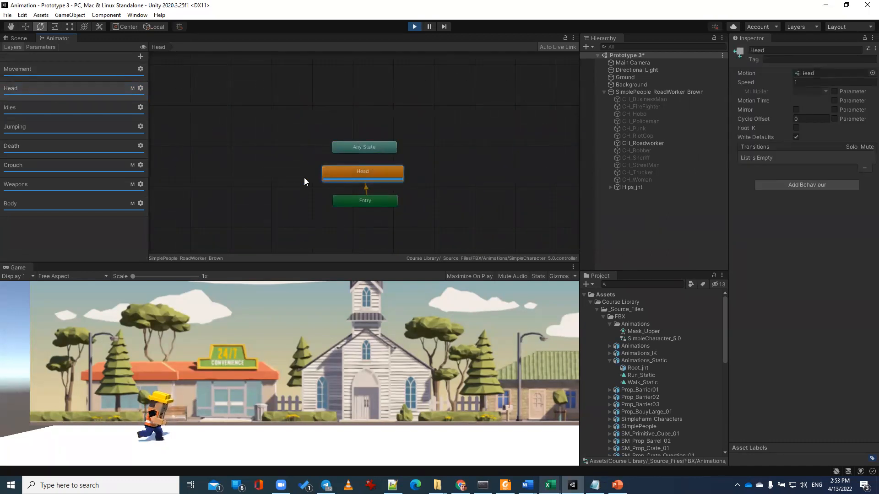
pyautogui.click(79, 203)
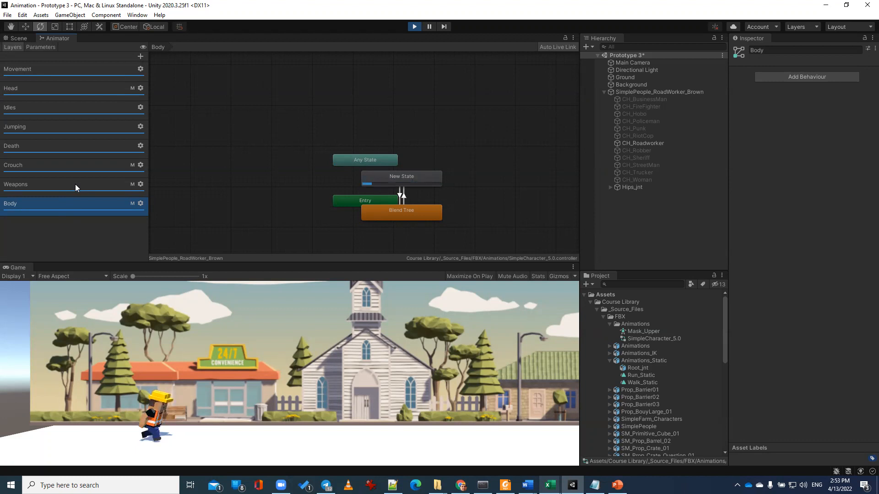
# - Open the Idles layer and inspect the Idle_CheckWatch state and the condition of its transition from Idle
pyautogui.click(71, 108)
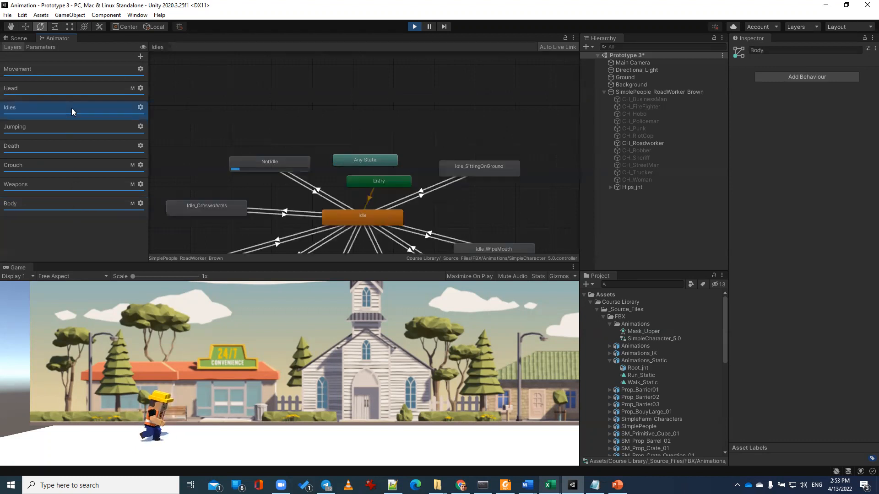
pyautogui.moveTo(287, 191); pyautogui.dragTo(285, 112, button='middle')
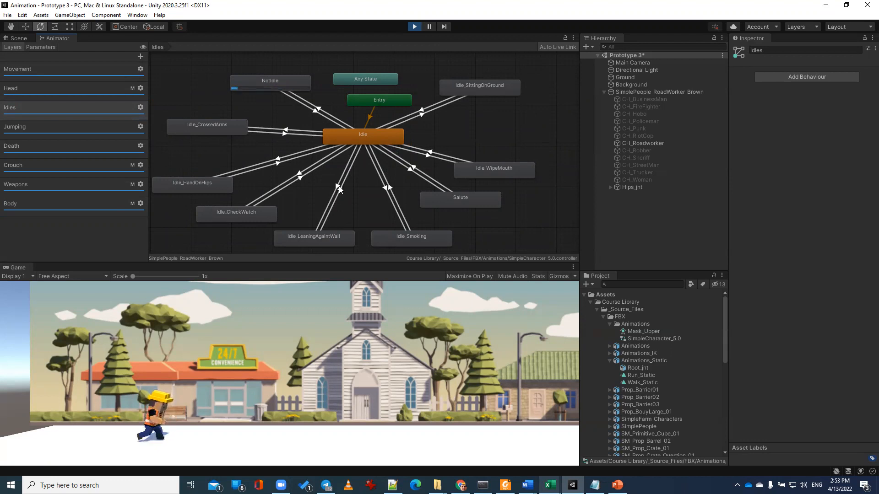
pyautogui.click(254, 217)
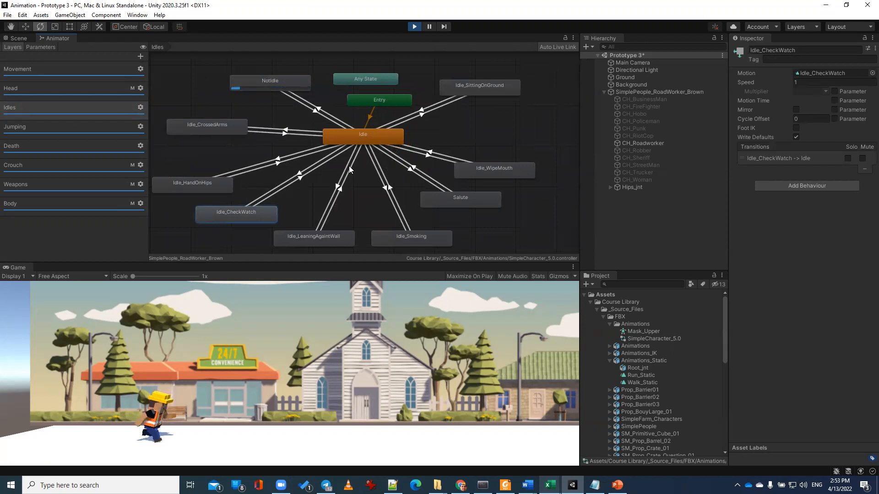
pyautogui.click(317, 163)
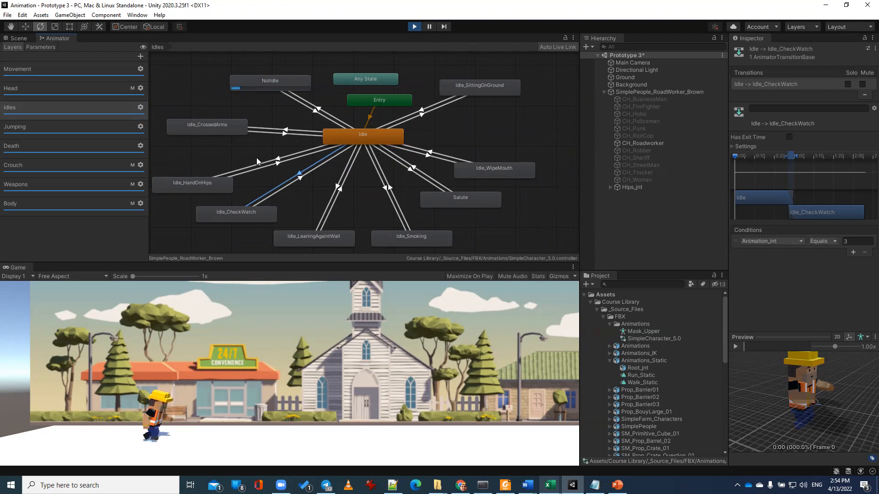
# - Review the parameter list, stop playing, and inspect the conditions of the Idle to NotIdle and Idle to Idle_CrossedArms transitions
pyautogui.click(30, 48)
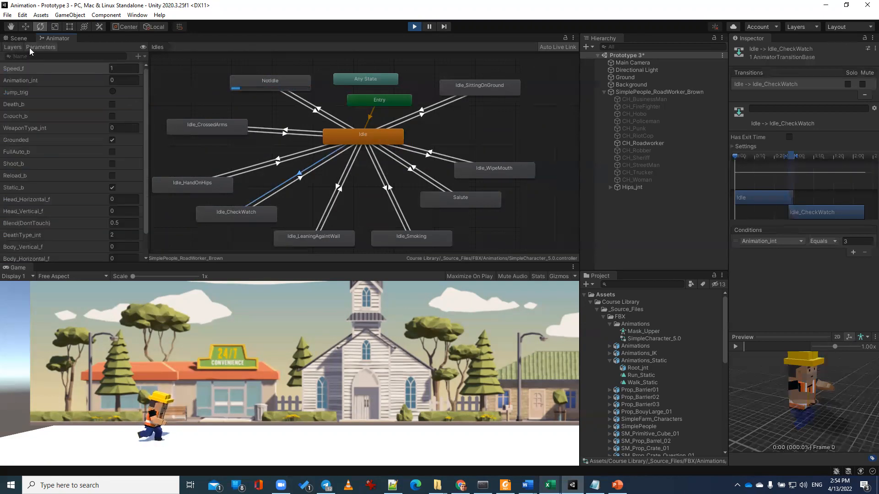
pyautogui.scroll(-1, 39, 147)
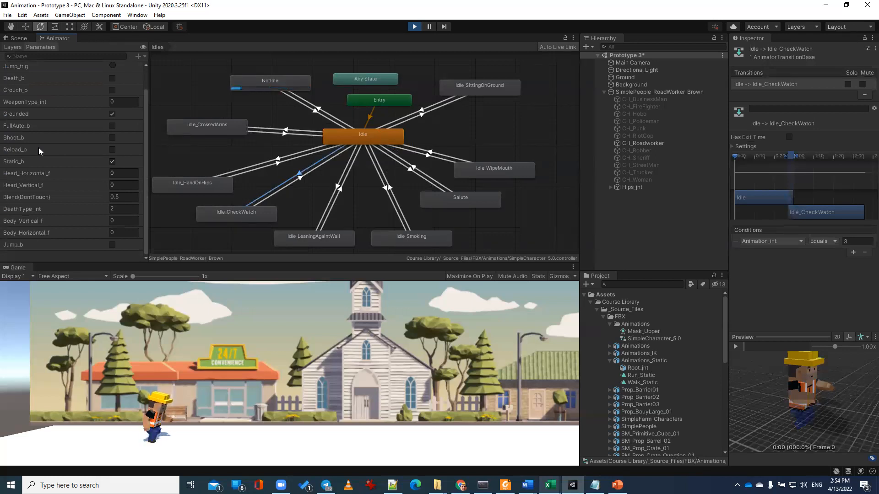
pyautogui.scroll(1, 38, 148)
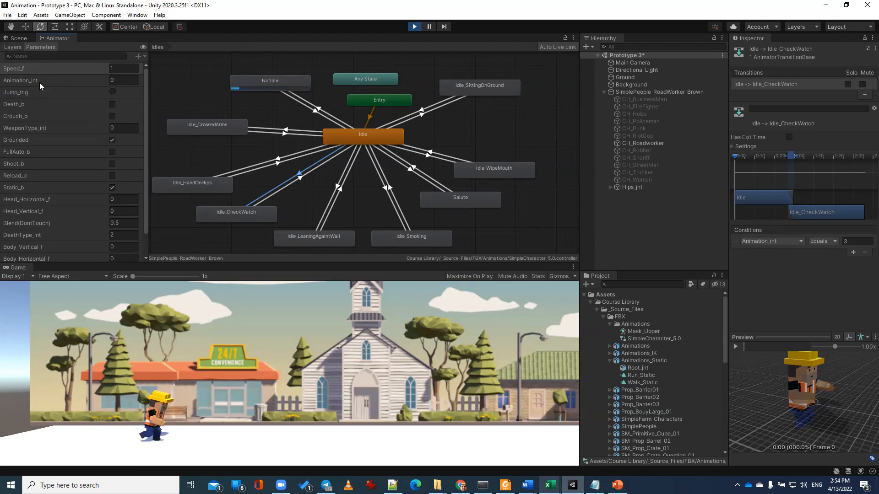
pyautogui.click(119, 80)
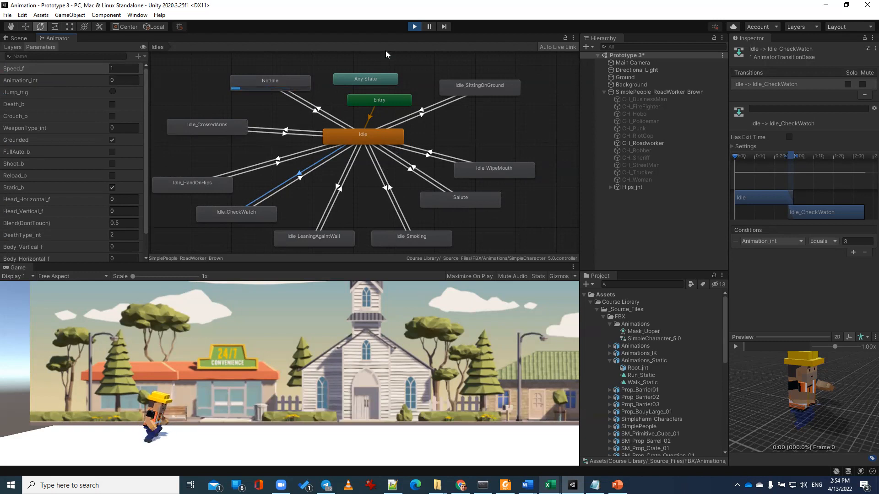
pyautogui.hotkey('ctrl', 'p')
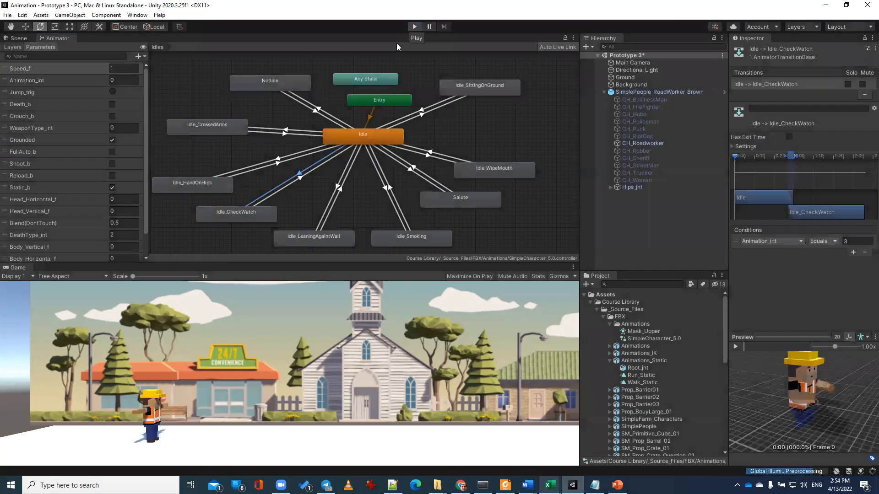
pyautogui.click(329, 113)
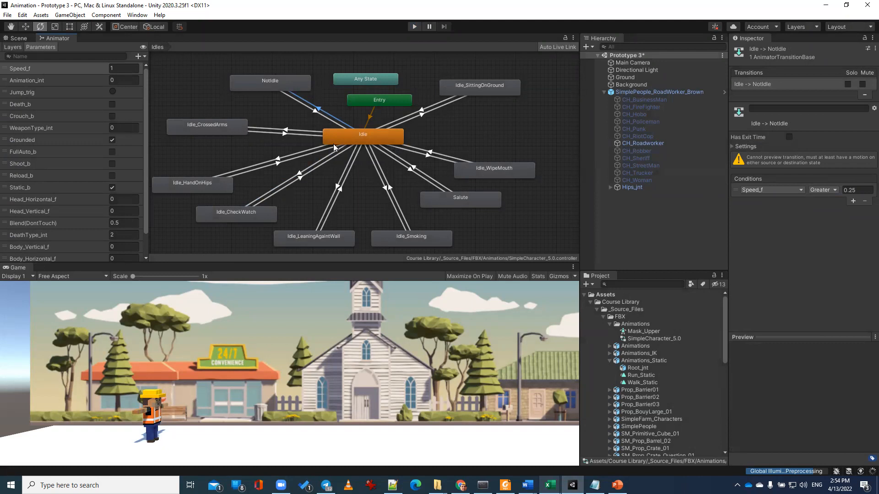
pyautogui.click(305, 131)
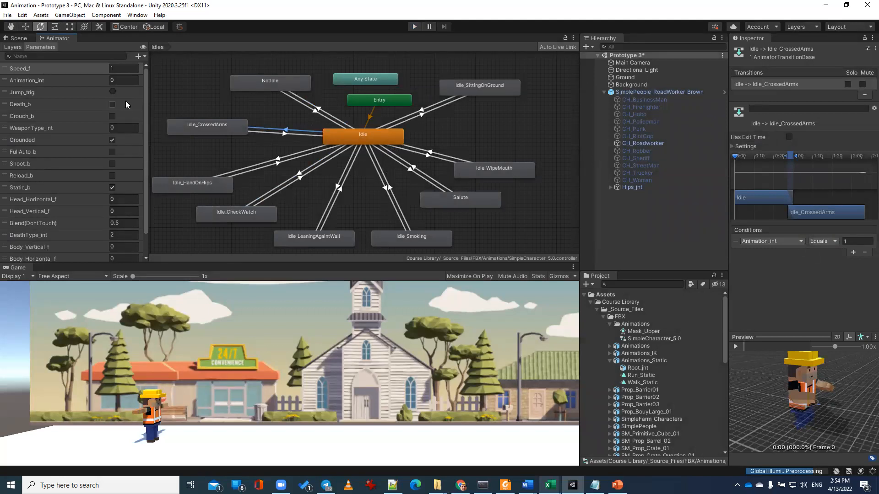
# - Set Animation_int to 1 and Speed_f to 0, and start play mode to test the crossed-arms idle
pyautogui.click(118, 80)
pyautogui.write('1')
pyautogui.click(92, 69)
pyautogui.write('0')
pyautogui.hotkey('ctrl', 'p')
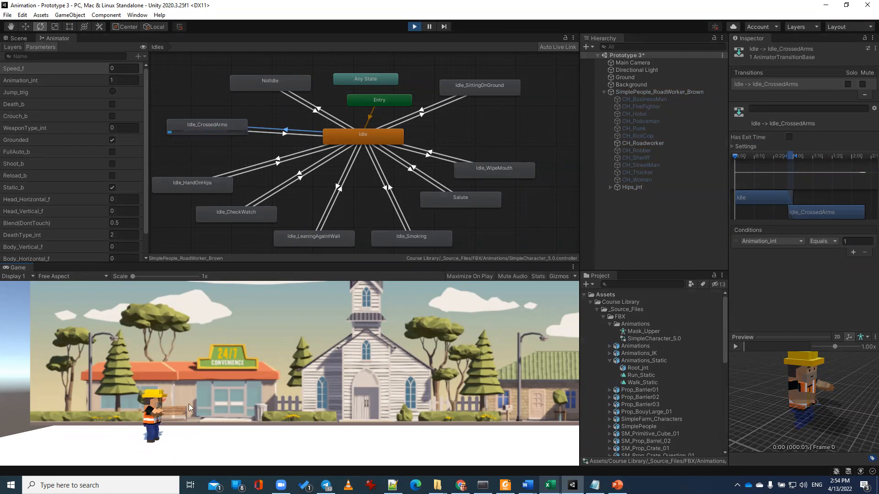
# - Test the other idle animations in play mode by setting Animation_int to 2, 3, 4 and 5
pyautogui.click(121, 79)
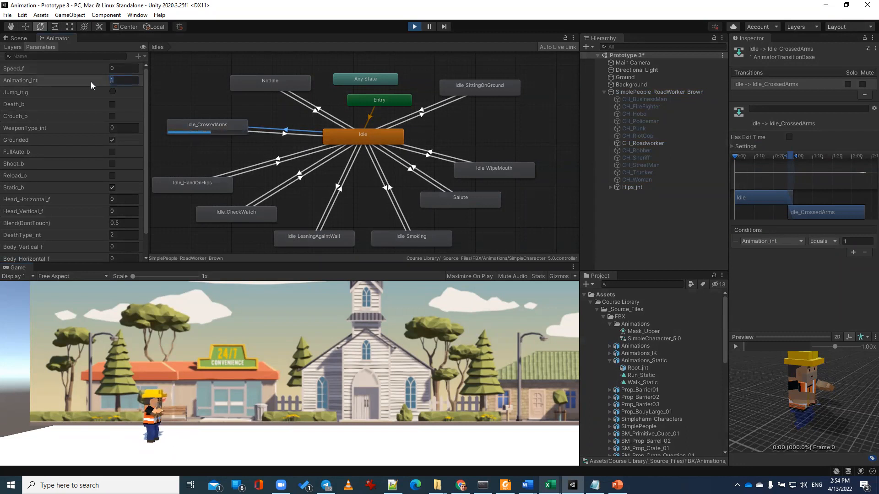
pyautogui.write('2')
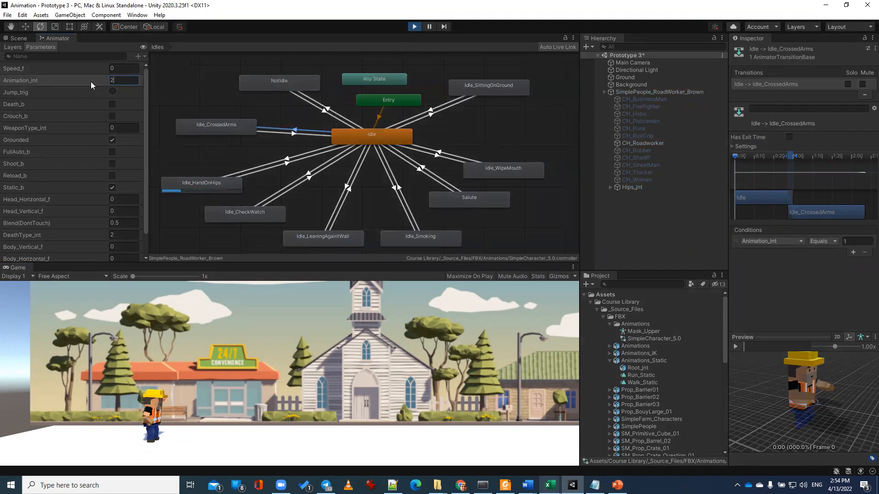
pyautogui.press('BackSpace')
pyautogui.write('3')
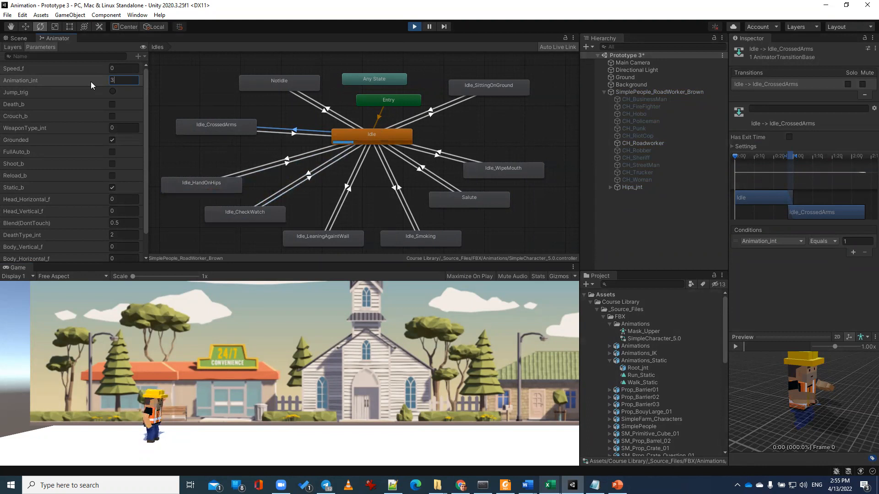
pyautogui.press('BackSpace')
pyautogui.write('4')
pyautogui.press('BackSpace')
pyautogui.write('5')
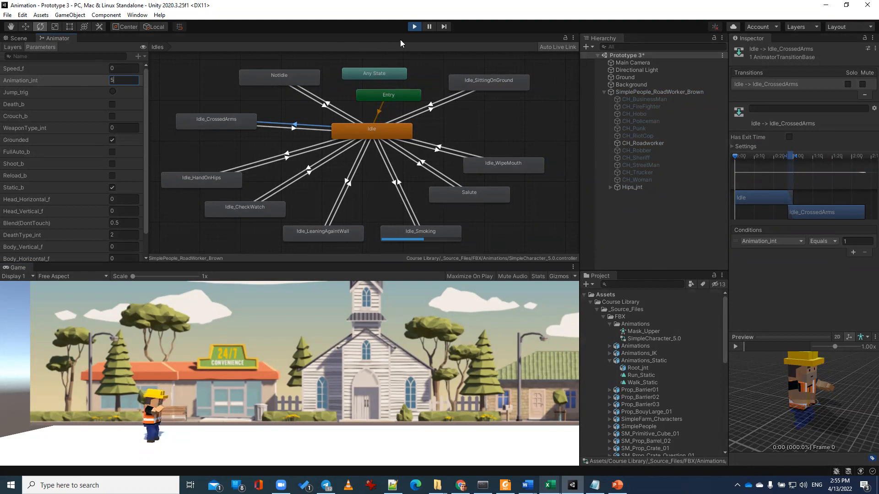
# - Stop play mode and bring up the open windows to switch to another one
pyautogui.click(416, 27)
pyautogui.hotkey('alt', 'Tab')
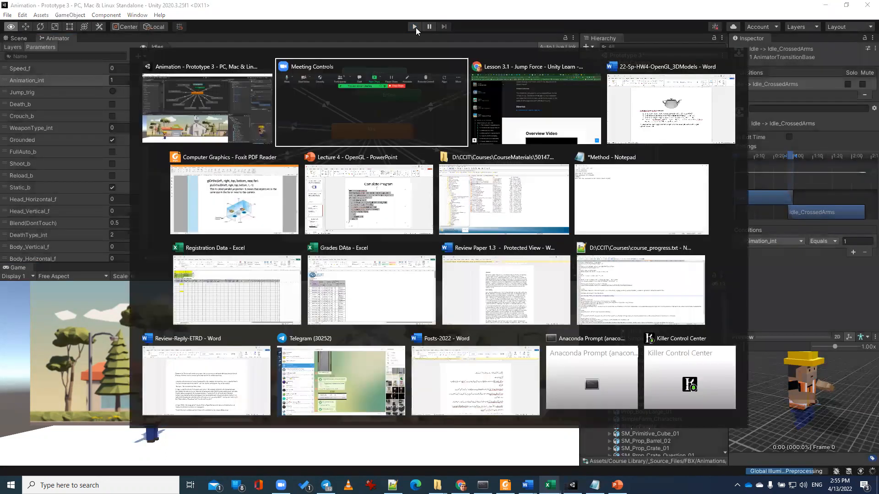